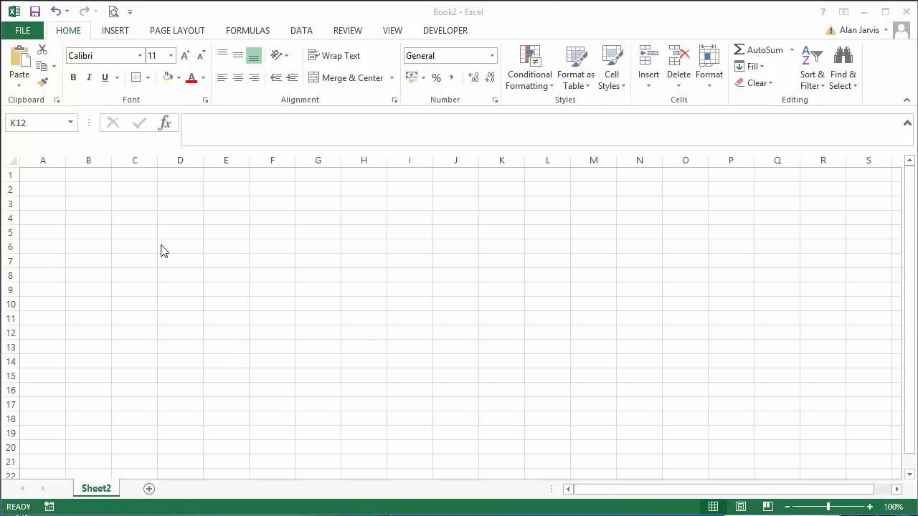
Merge and center cells A1:N1 and enter the title "ETP Attendance Register".
key(ctrl+Home)
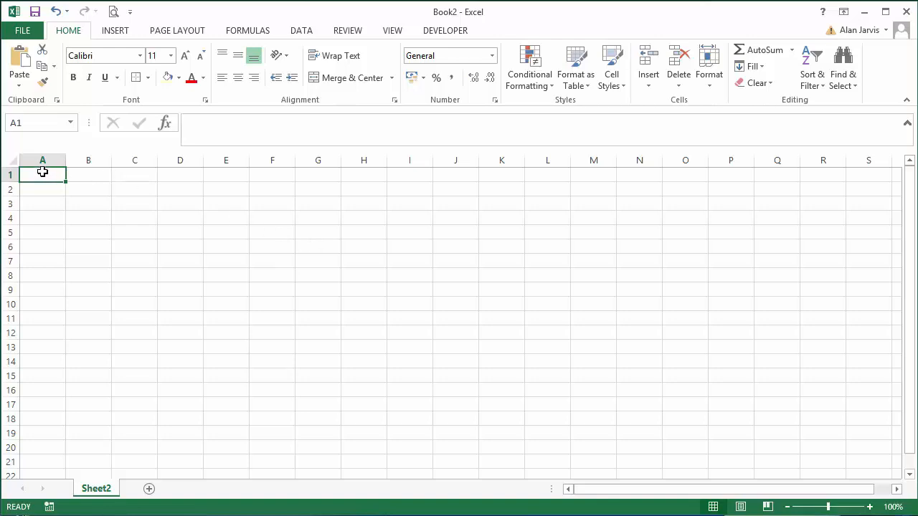
drag(41, 174, 638, 158)
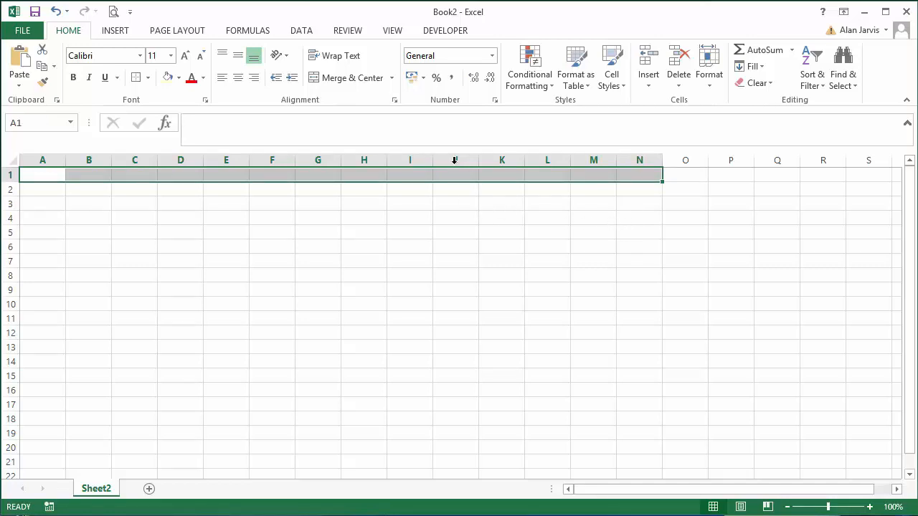
mouse_move(29, 173)
mouse_down()
mouse_move(681, 145)
mouse_move(647, 151)
mouse_up()
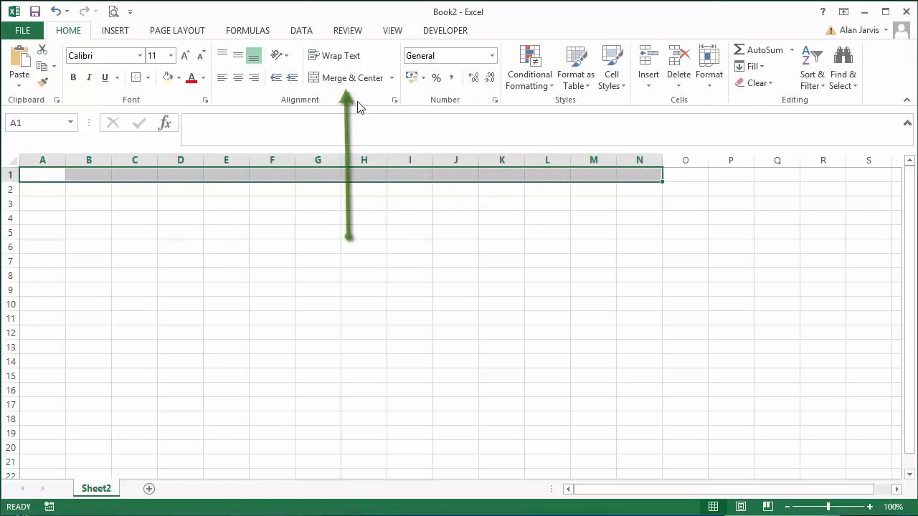
click(349, 78)
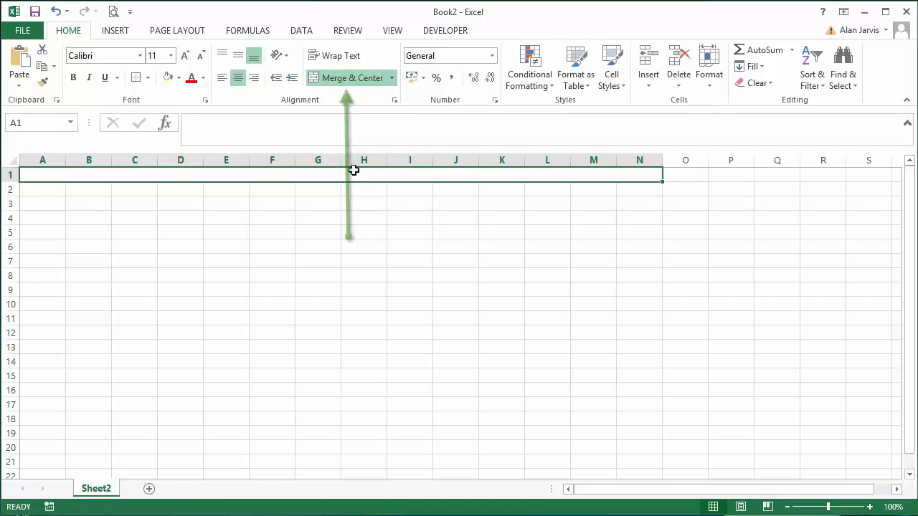
text(ETP)
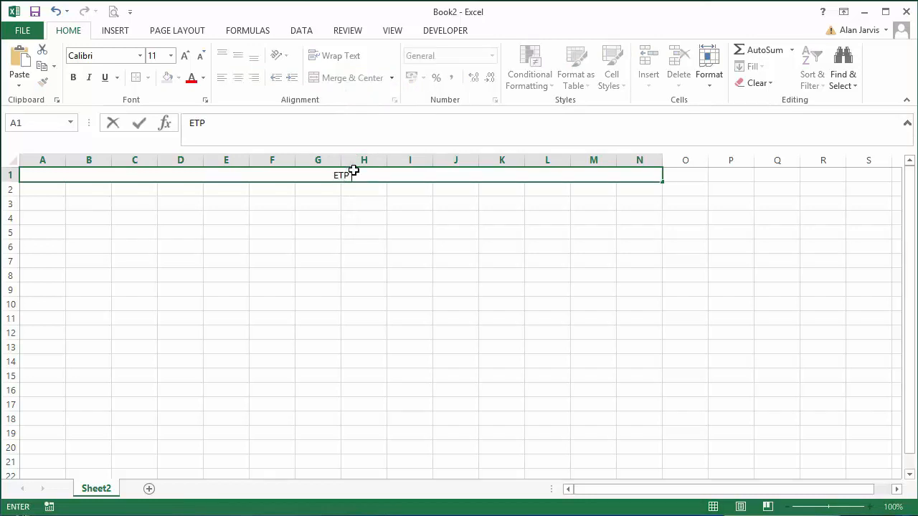
text( Attendanc)
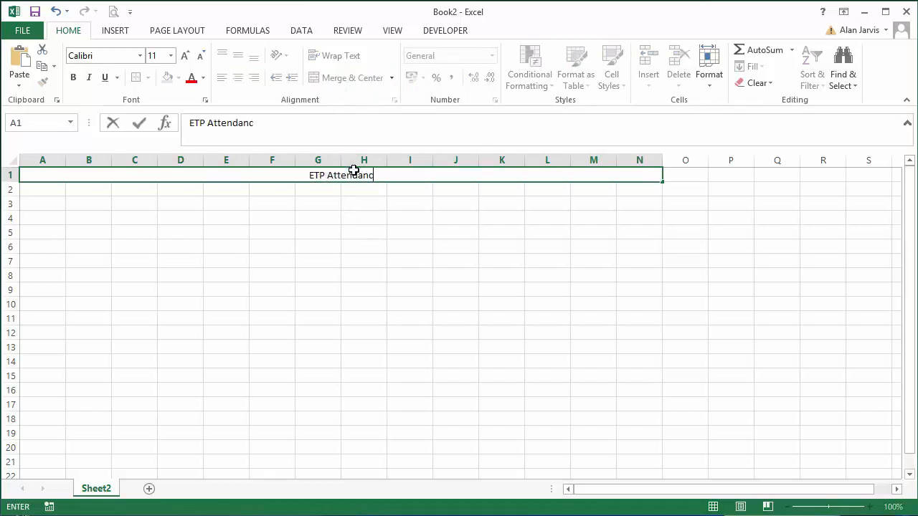
text(e Register)
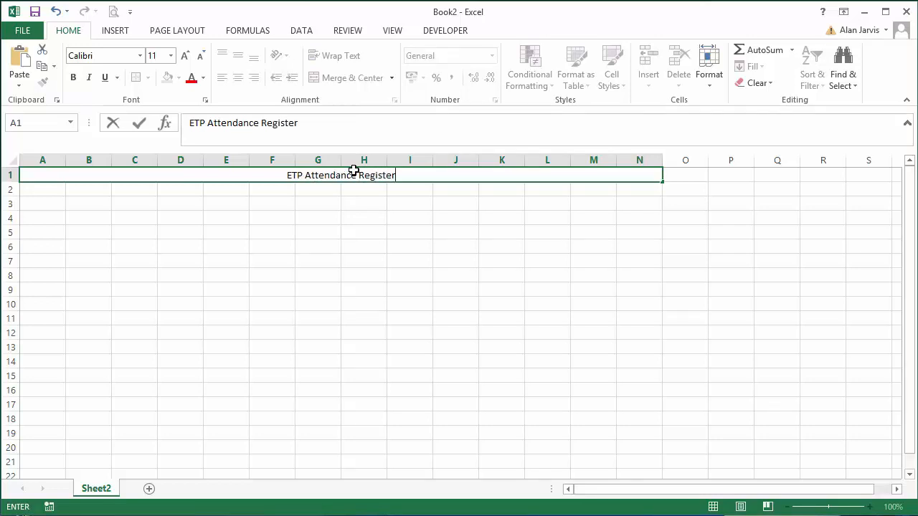
click(394, 199)
Make the title in row 1 bold and increase its font size to 16.
click(386, 175)
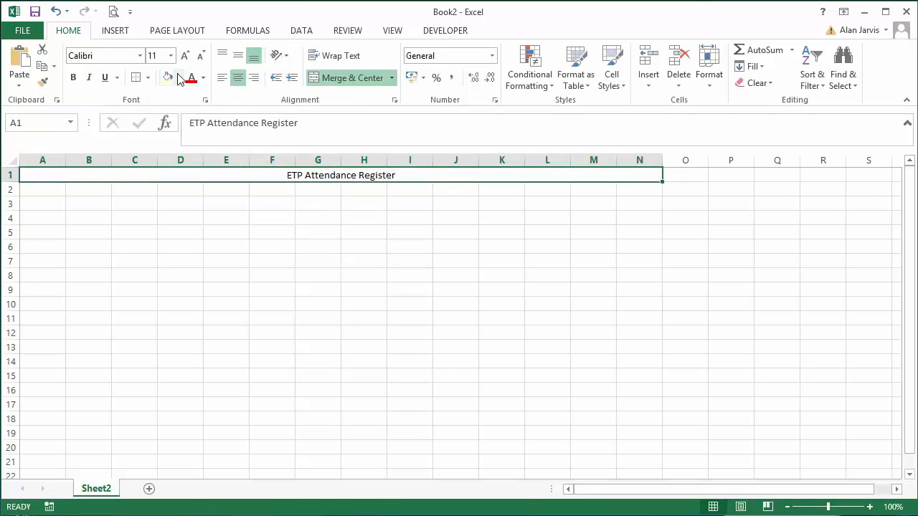
click(75, 79)
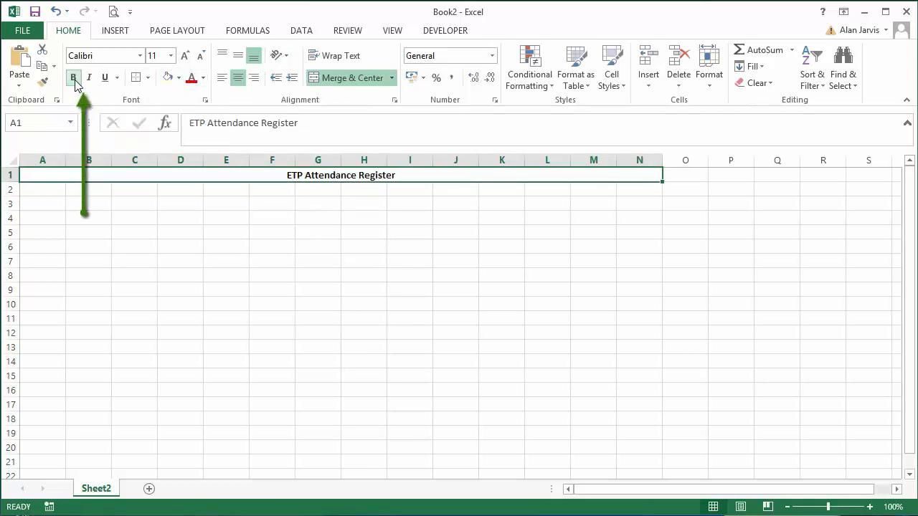
click(184, 58)
click(184, 57)
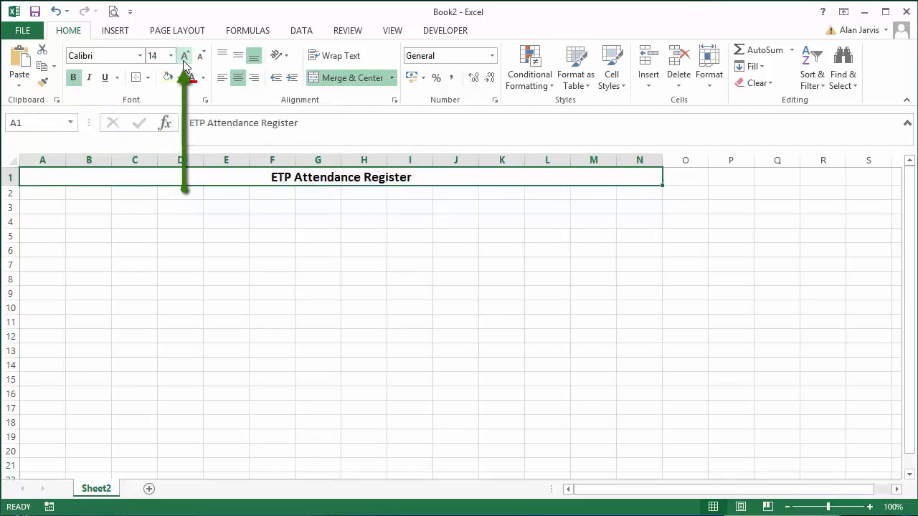
click(184, 57)
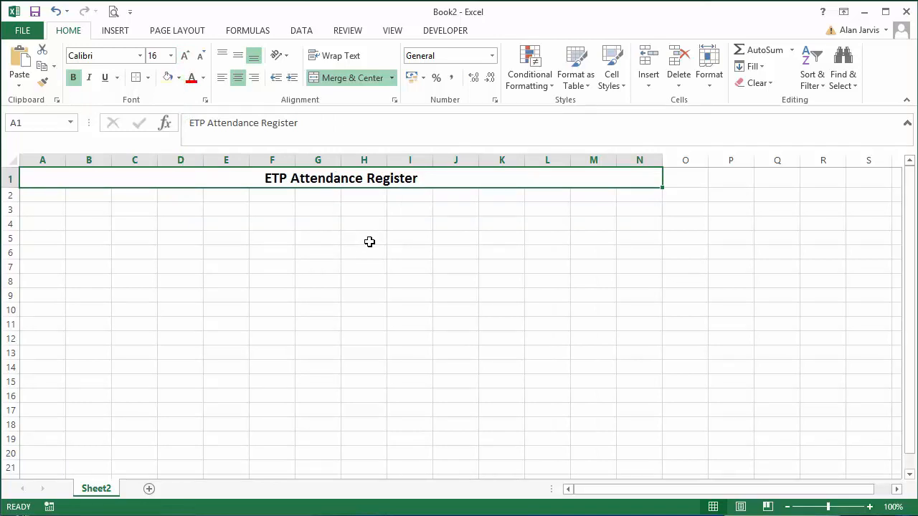
Merge and center cells A2:K2 and enter "Training Site" in the merged cell.
click(55, 194)
drag(55, 194, 492, 199)
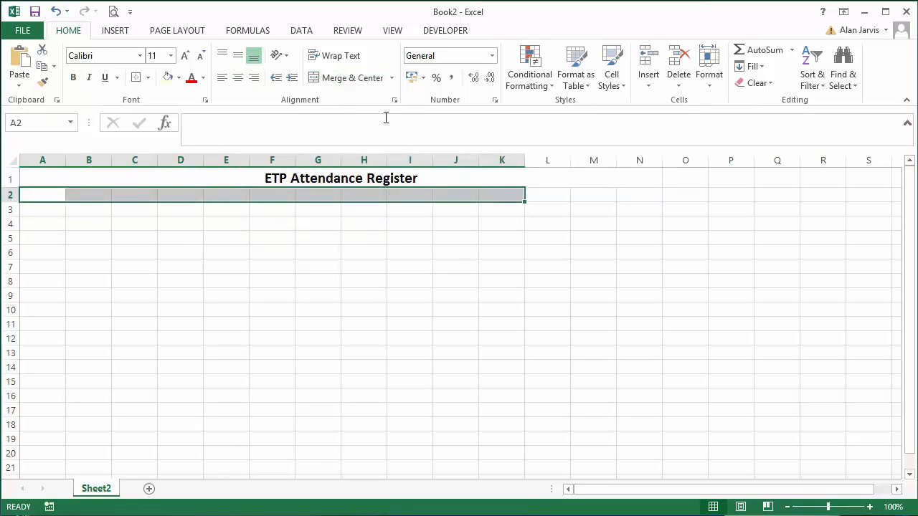
click(356, 79)
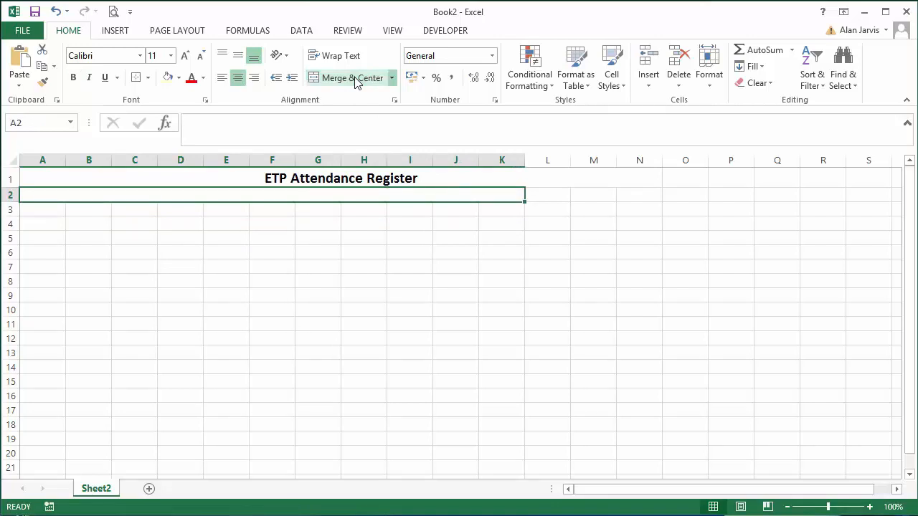
text(Training S)
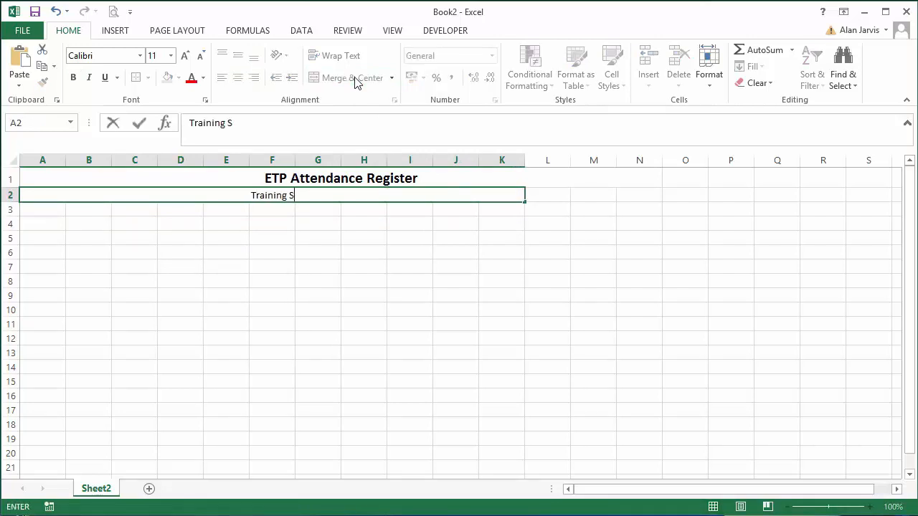
text(ite)
key(Return)
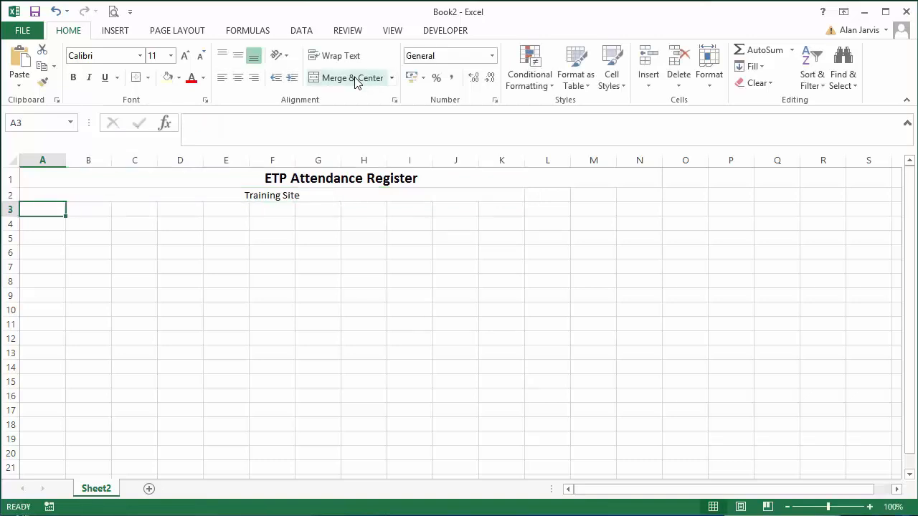
click(501, 193)
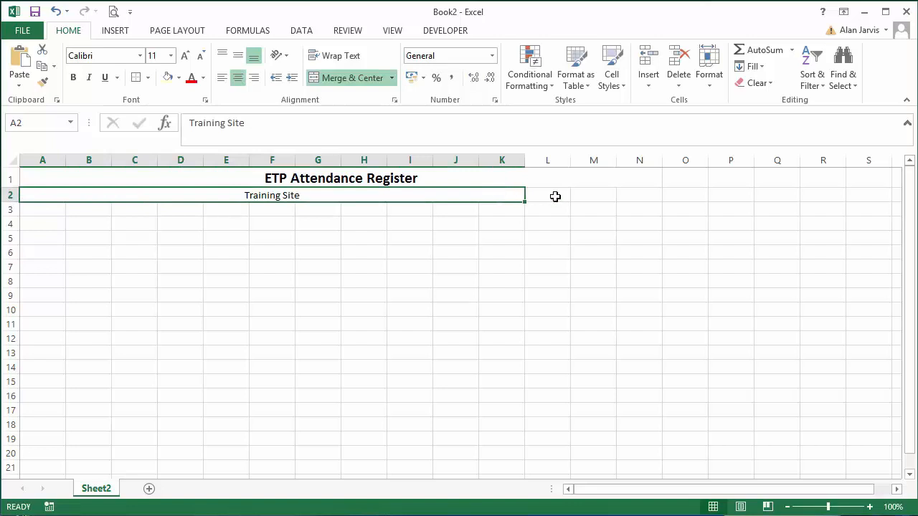
Merge and center cells L2:M2 and enter the label "Roster #".
drag(555, 196, 588, 197)
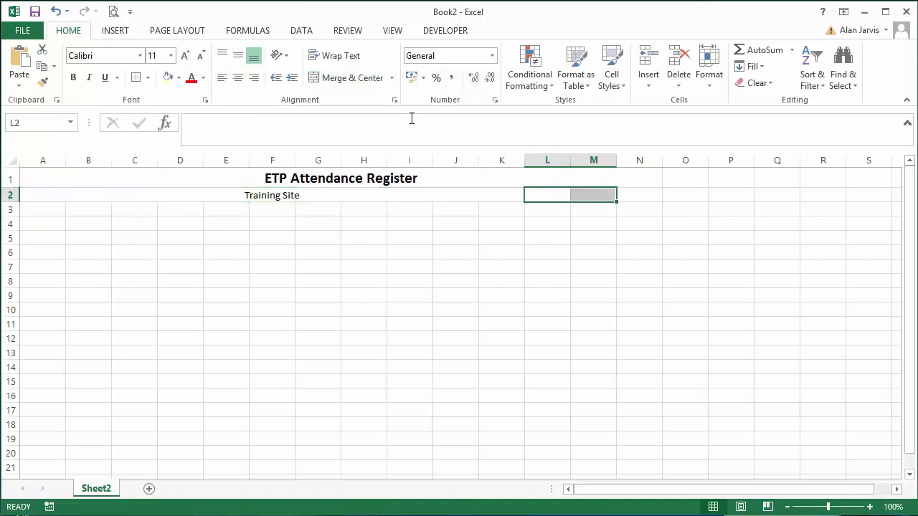
click(354, 81)
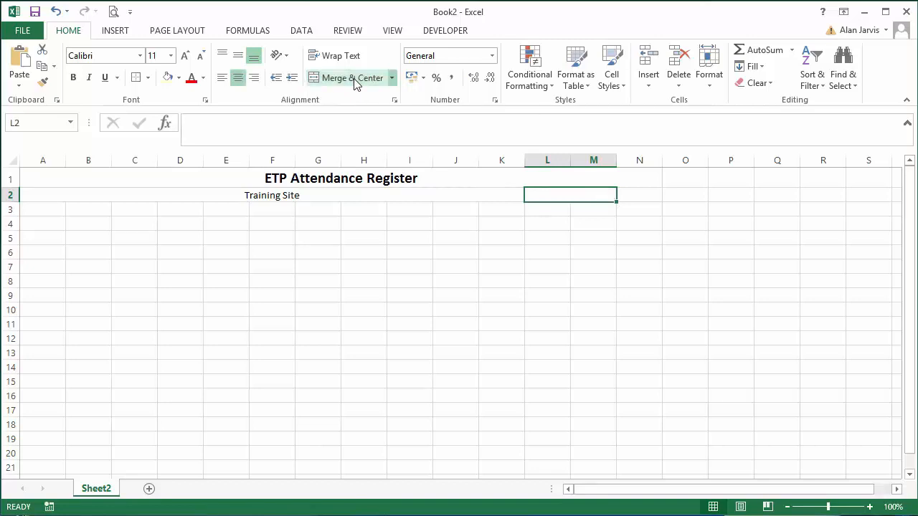
text(Roster #)
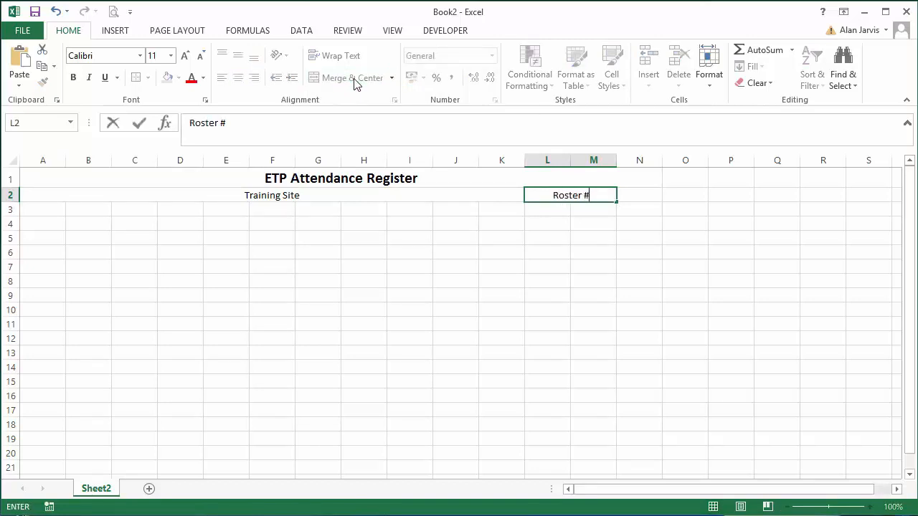
key(Return)
Make the "Roster #" label bold and put outside borders around its merged cell.
key(Up)
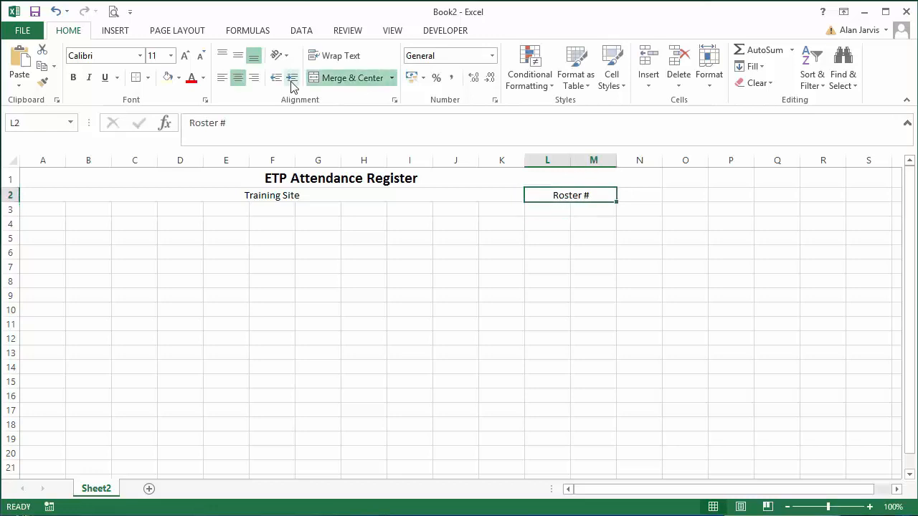
click(75, 79)
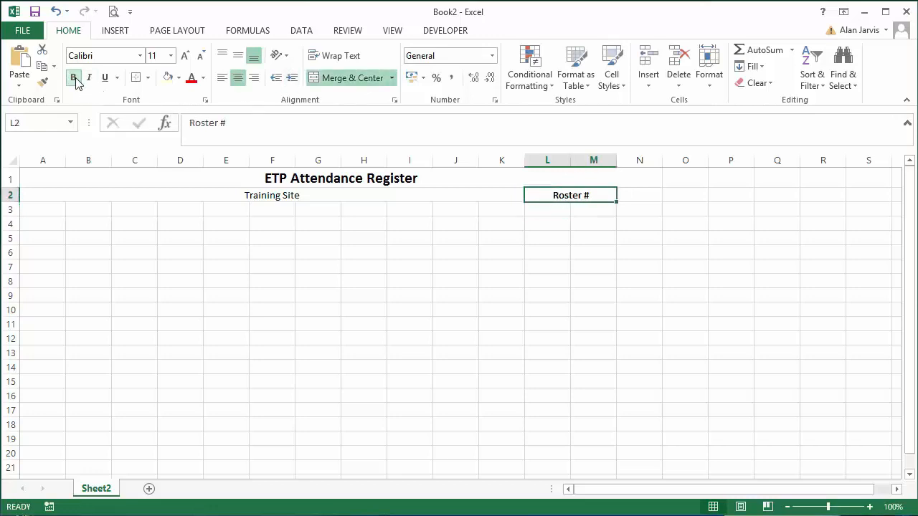
click(148, 78)
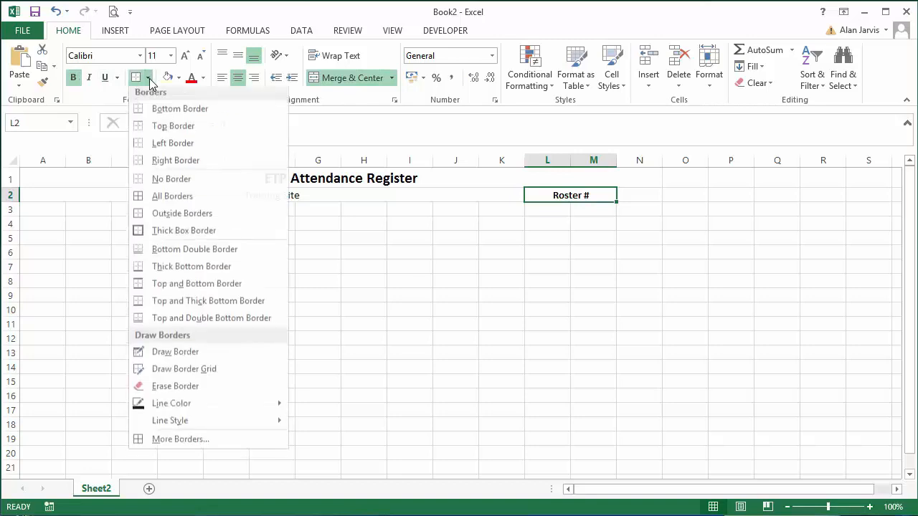
click(192, 221)
click(534, 251)
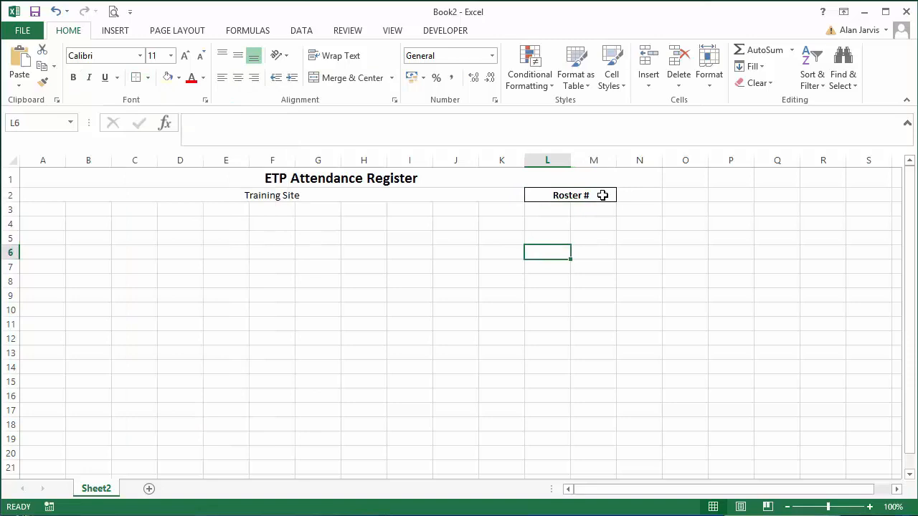
Fill the "Roster #" cell with a light yellow from the standard colors in the full color palette.
click(526, 189)
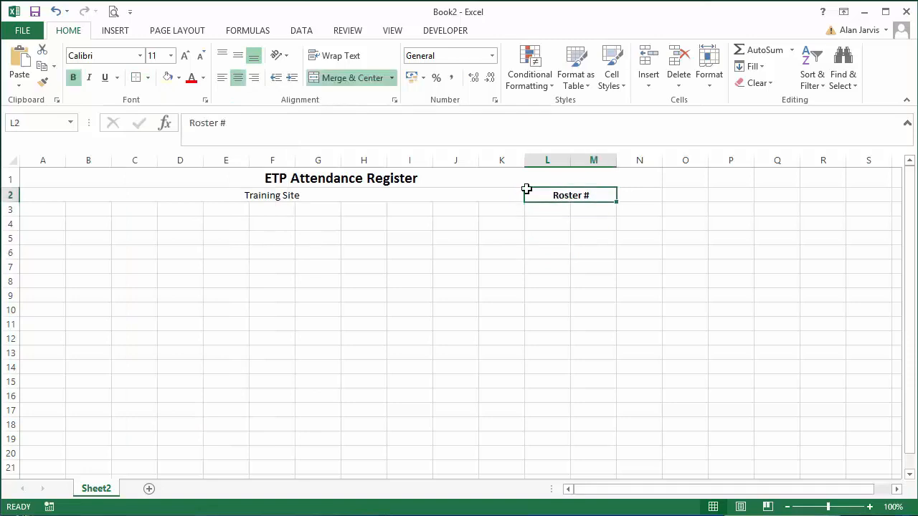
click(178, 77)
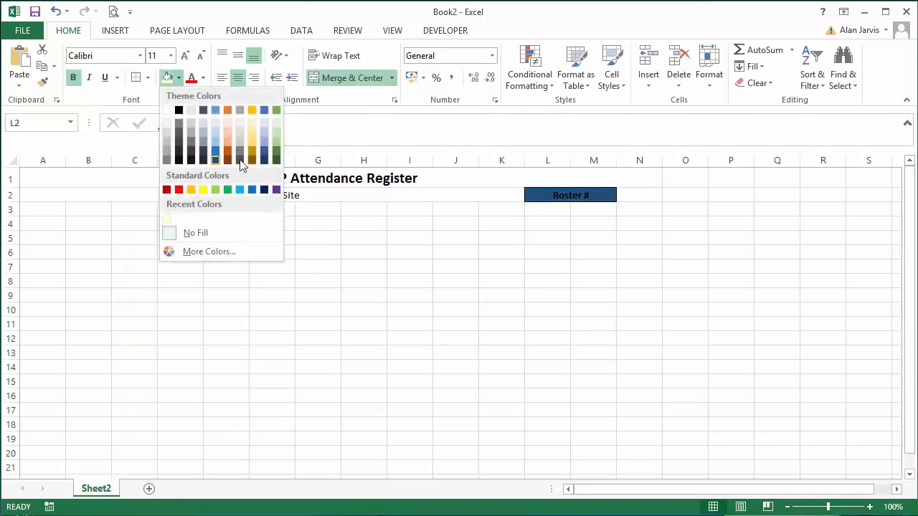
click(202, 251)
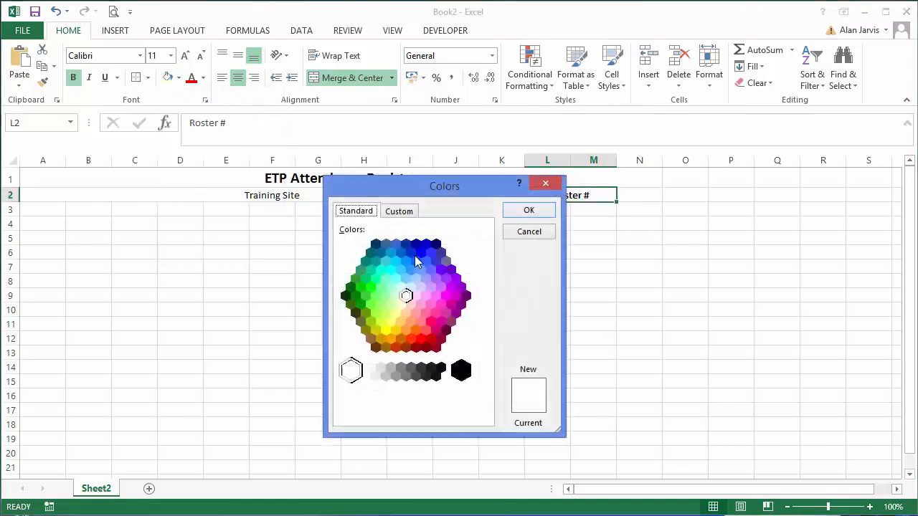
click(403, 304)
click(529, 210)
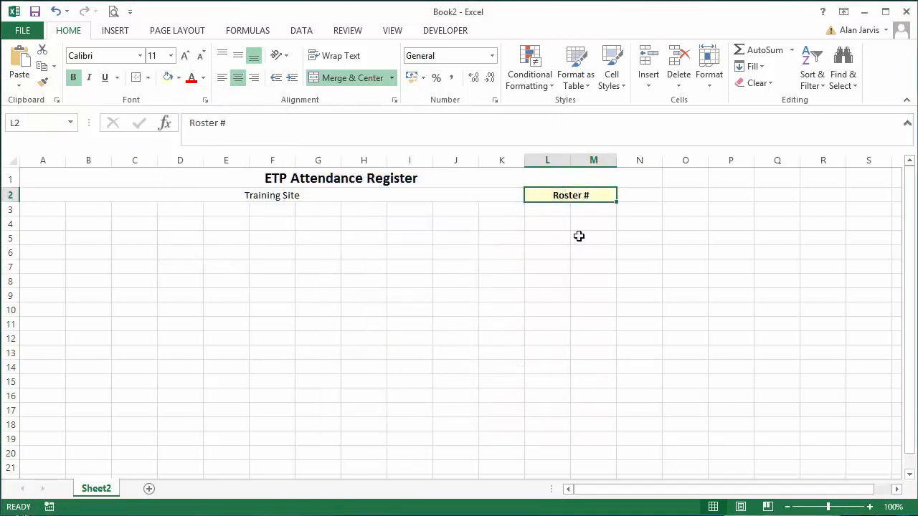
Merge and center cells N2:O2 beside "Roster #" and add outside borders to the empty merged cell.
drag(635, 195, 684, 195)
click(347, 79)
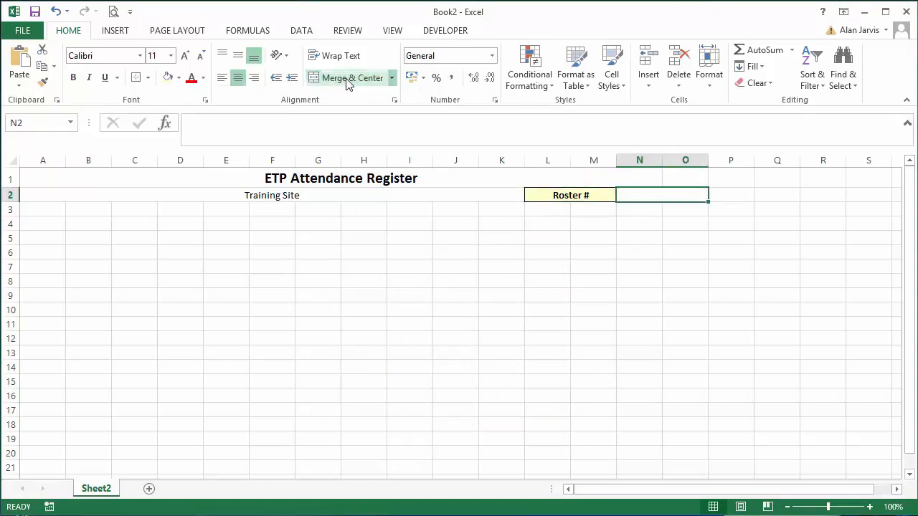
click(137, 77)
click(608, 270)
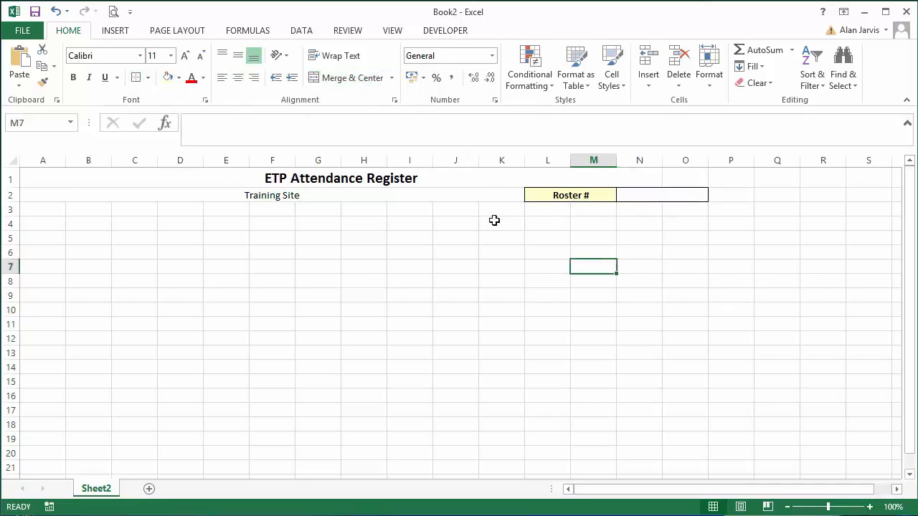
Shrink row 3 to a thin spacer row and enter "Contractor Name: My name here" in cell A4.
drag(12, 216, 12, 206)
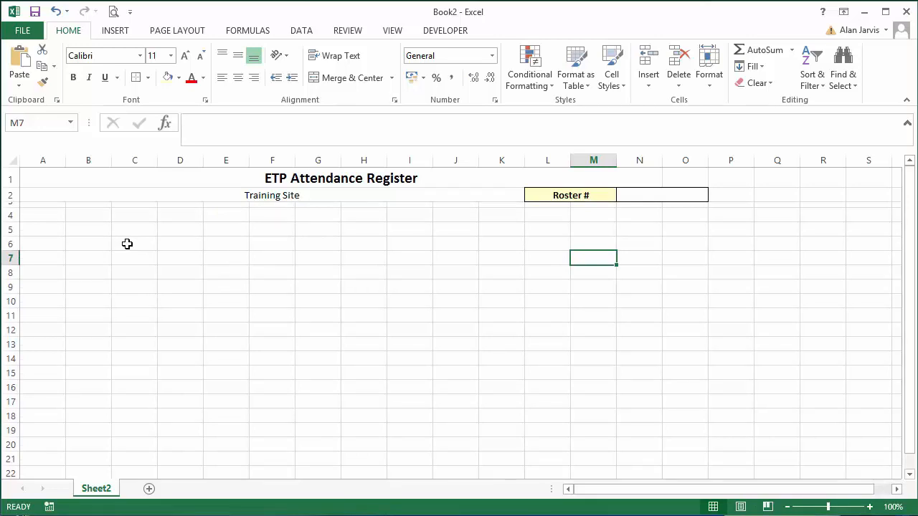
click(43, 214)
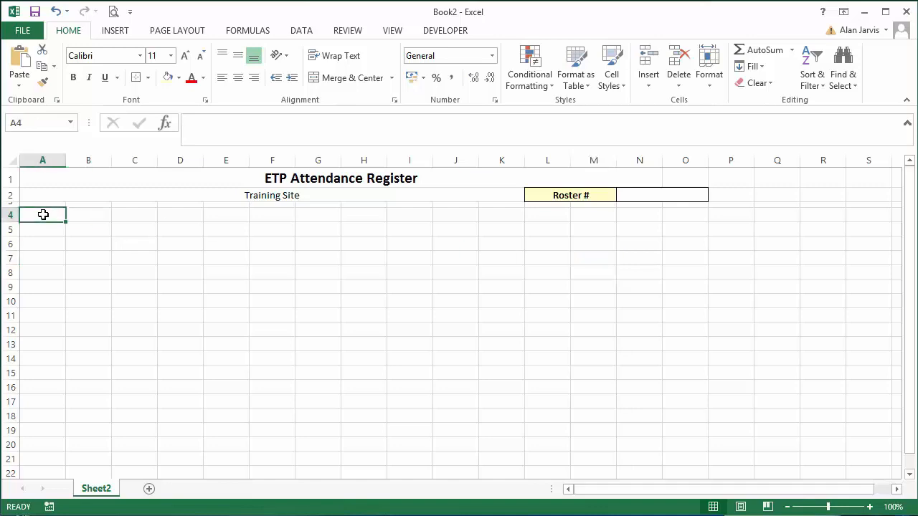
text(Contrac)
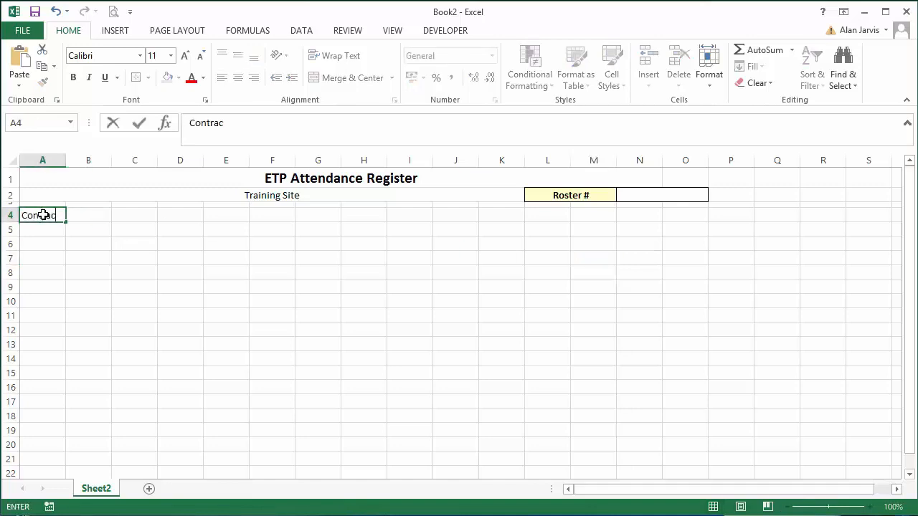
text(tor Name)
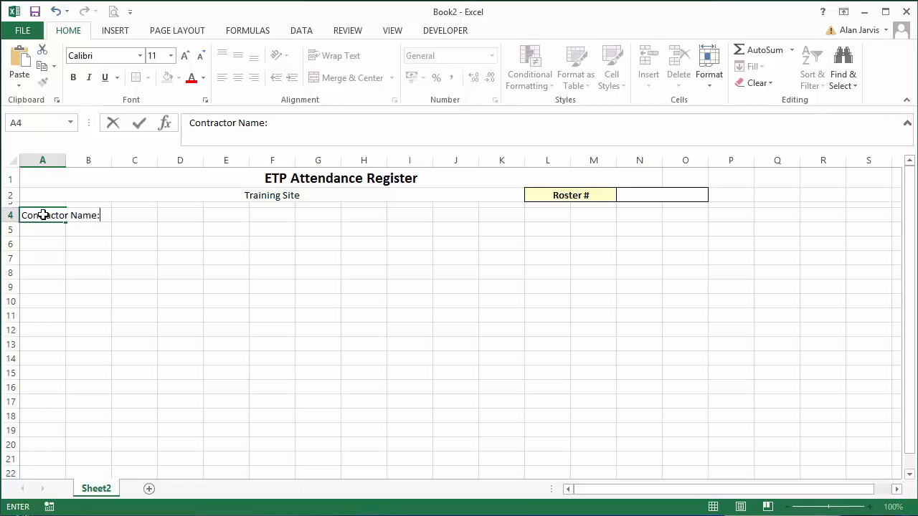
text(: My name h)
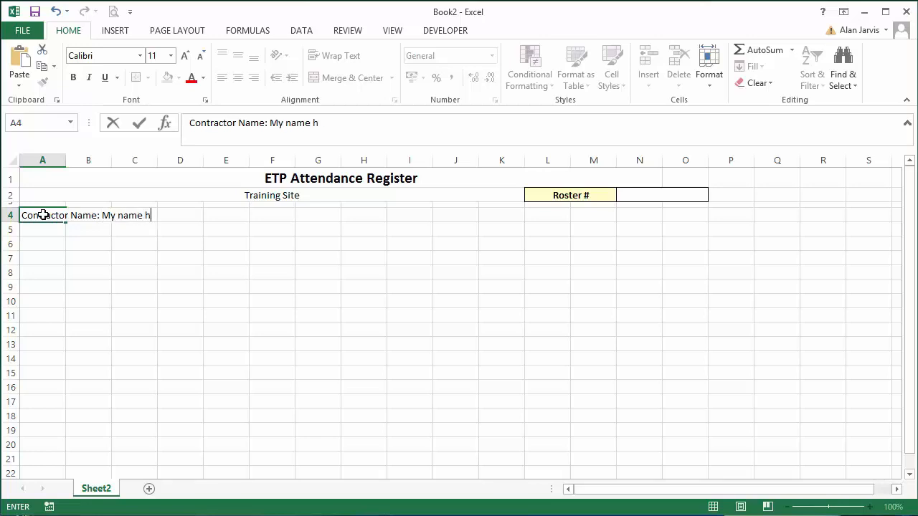
text(ere)
key(Return)
click(43, 215)
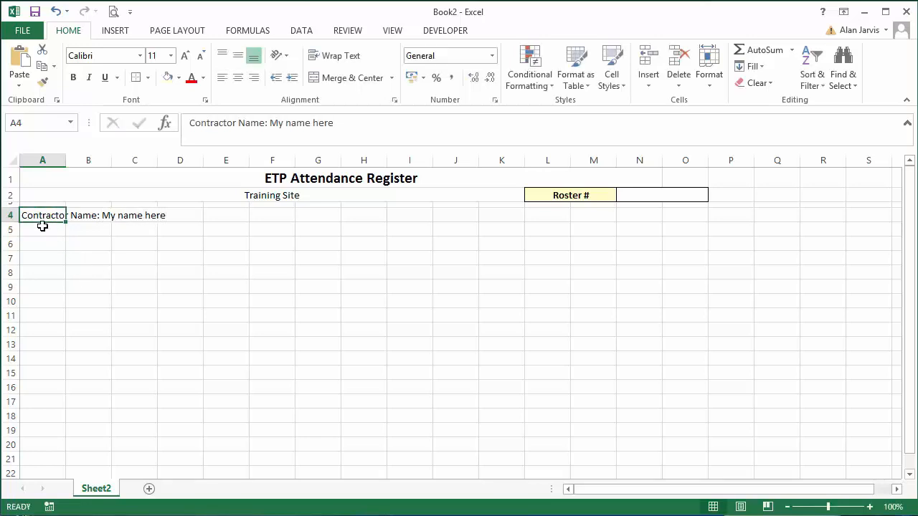
Merge cells A4:E4, left-align the contractor name text and indent it slightly with leading spaces.
drag(43, 215, 240, 224)
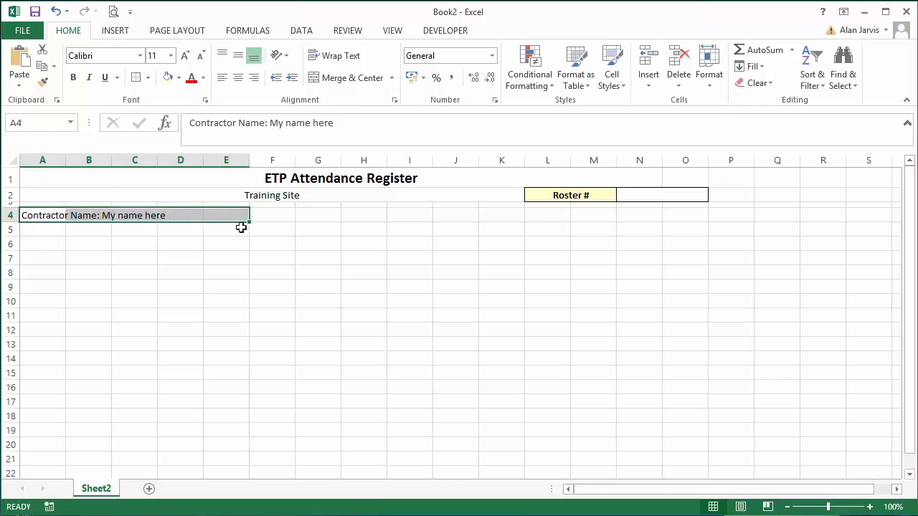
click(352, 79)
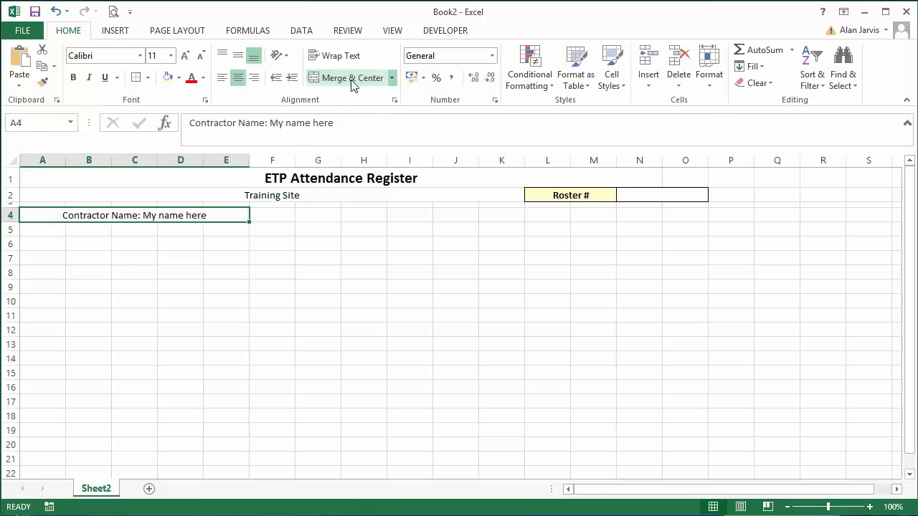
click(222, 80)
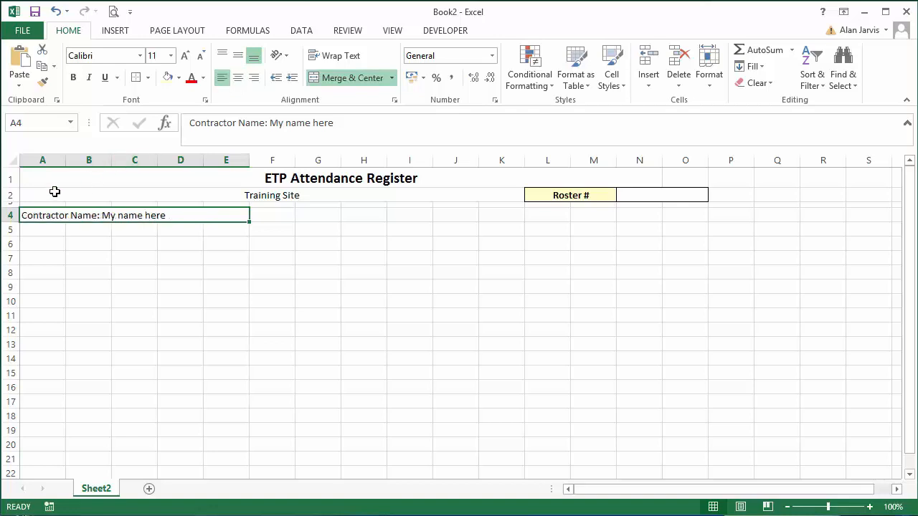
click(188, 123)
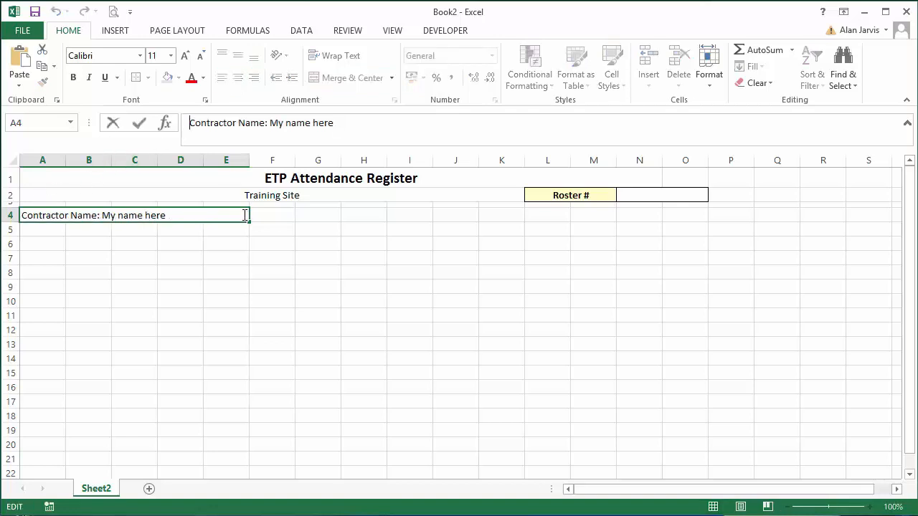
click(290, 262)
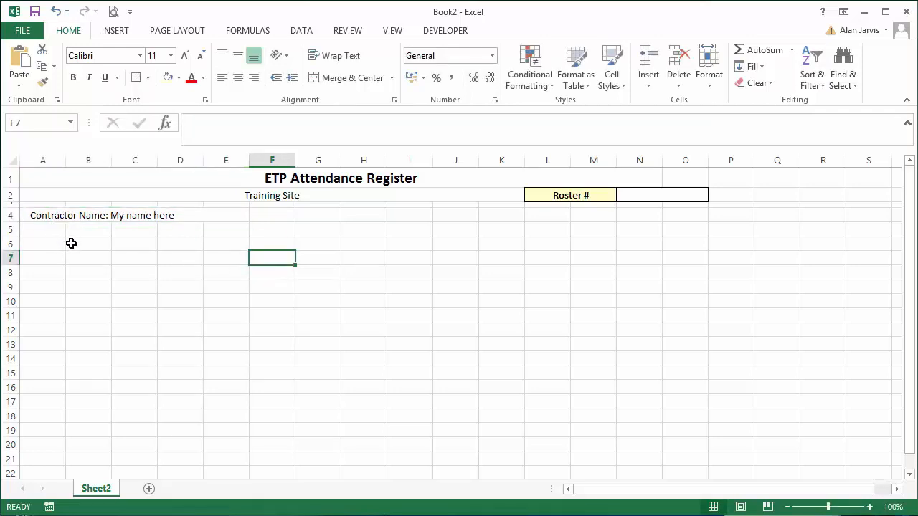
Shrink row 5 to a thin spacer row and format the contractor name cell with light yellow fill, outside borders and bold text.
drag(15, 235, 12, 227)
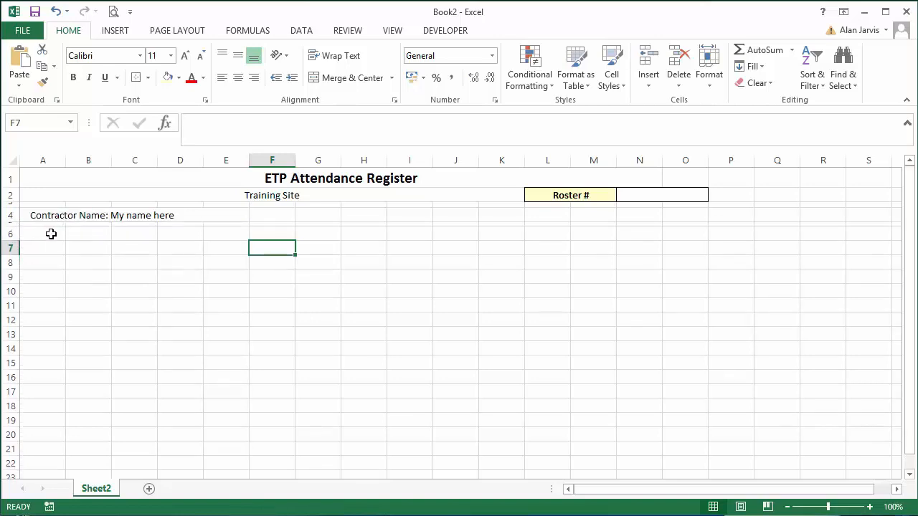
click(98, 214)
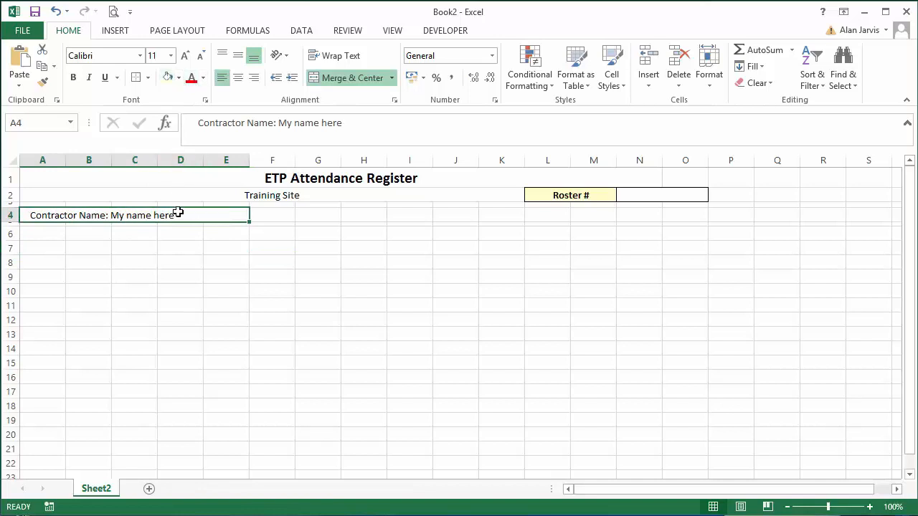
click(168, 79)
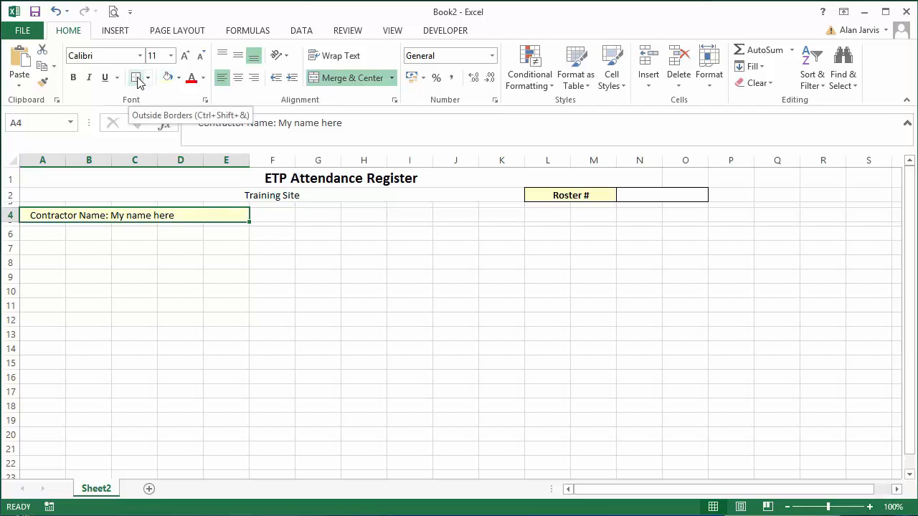
click(137, 78)
click(127, 262)
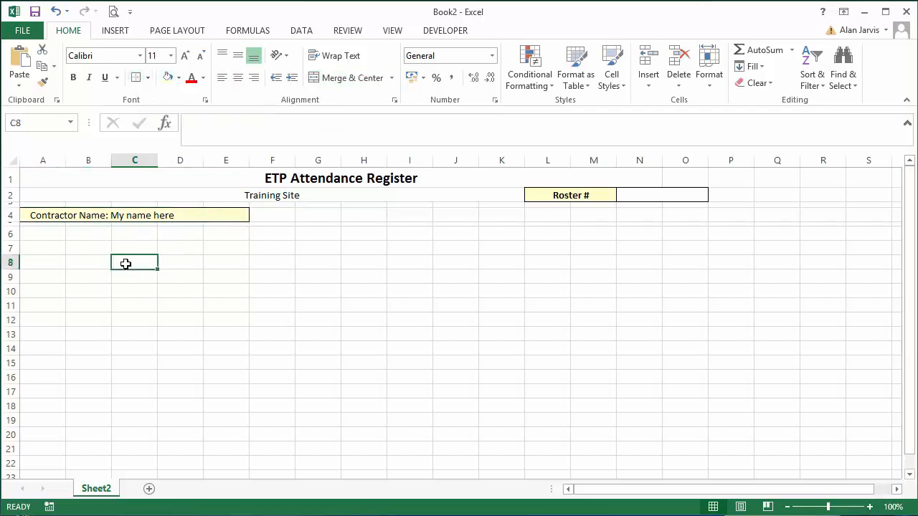
click(120, 219)
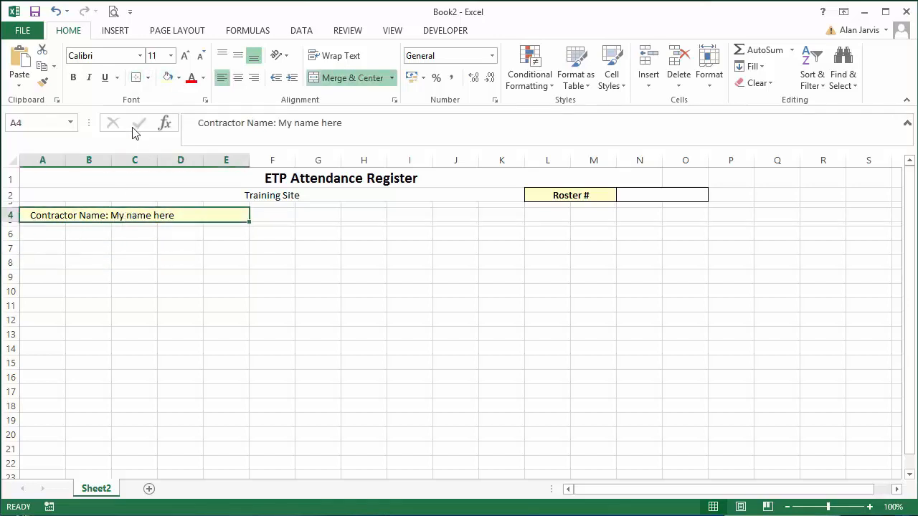
click(74, 77)
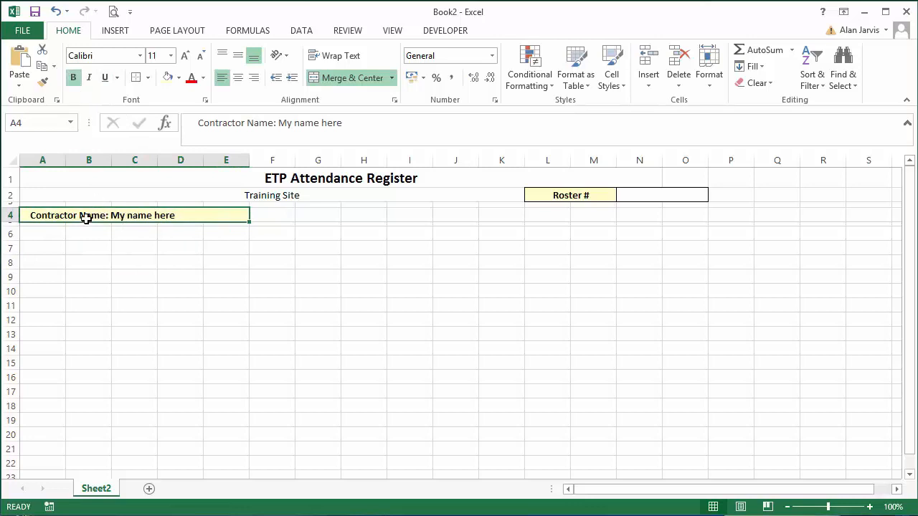
Merge and center cells A6:A12 and enter the label "#. Of Traininers" in the merged cell.
click(42, 231)
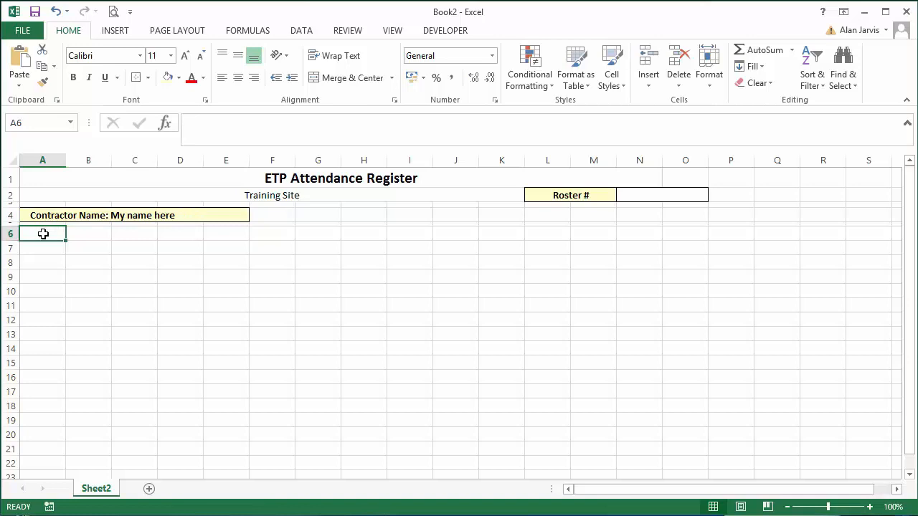
drag(43, 233, 35, 317)
drag(39, 236, 35, 319)
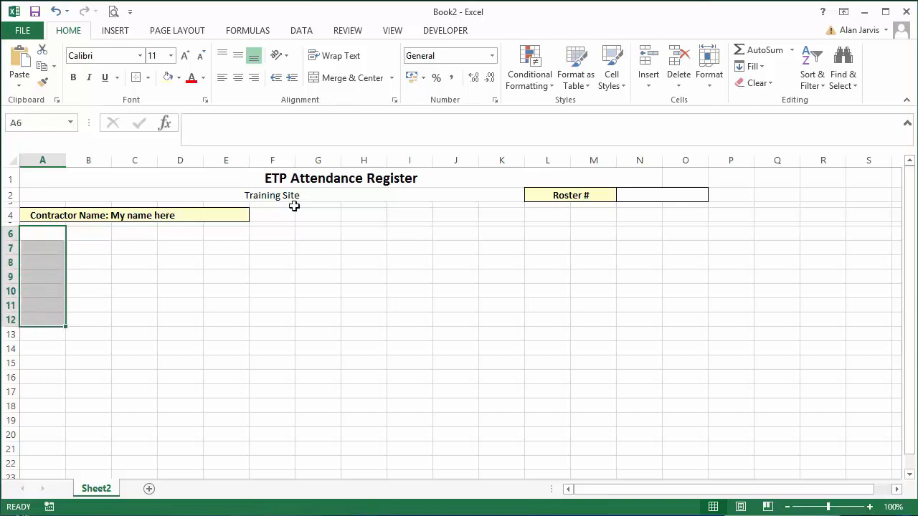
click(356, 79)
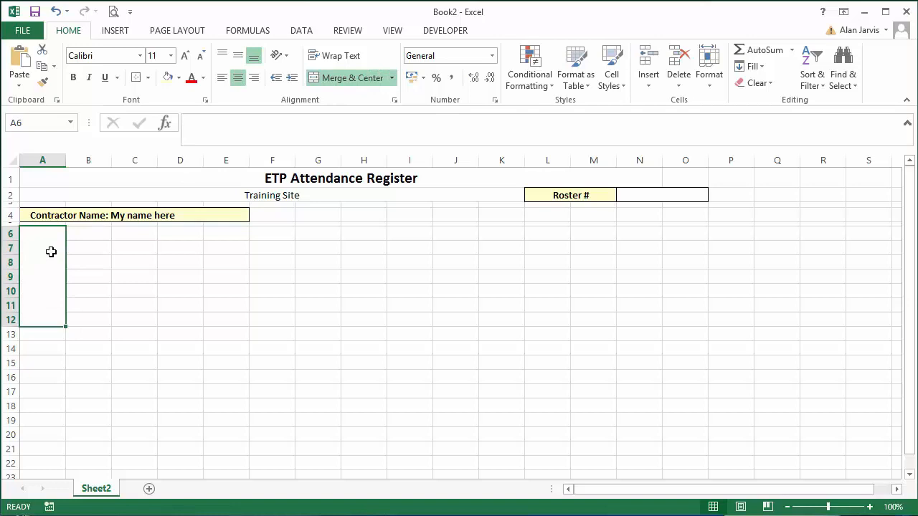
text(#. O)
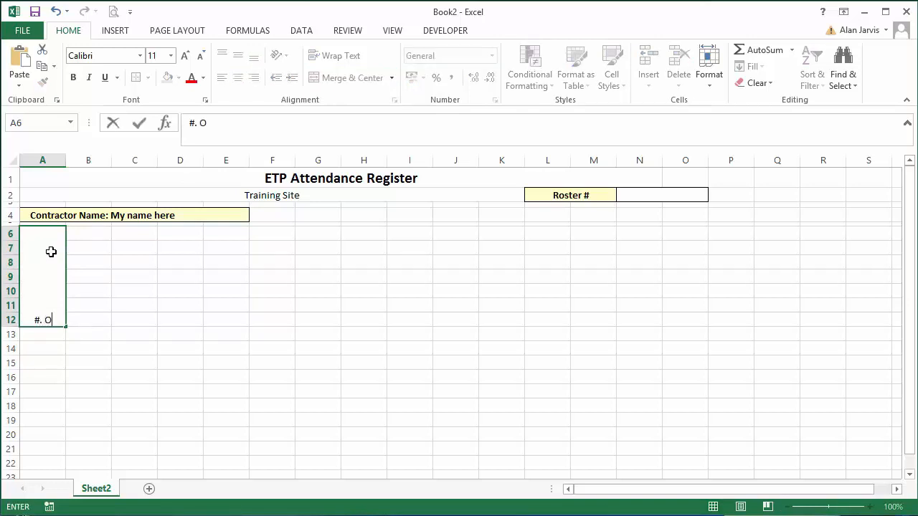
text(f Trainine)
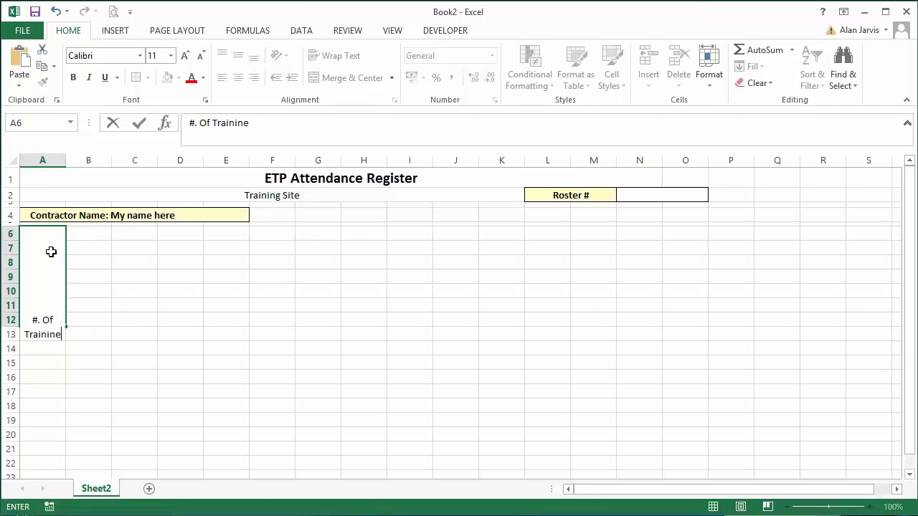
text(rs)
key(Return)
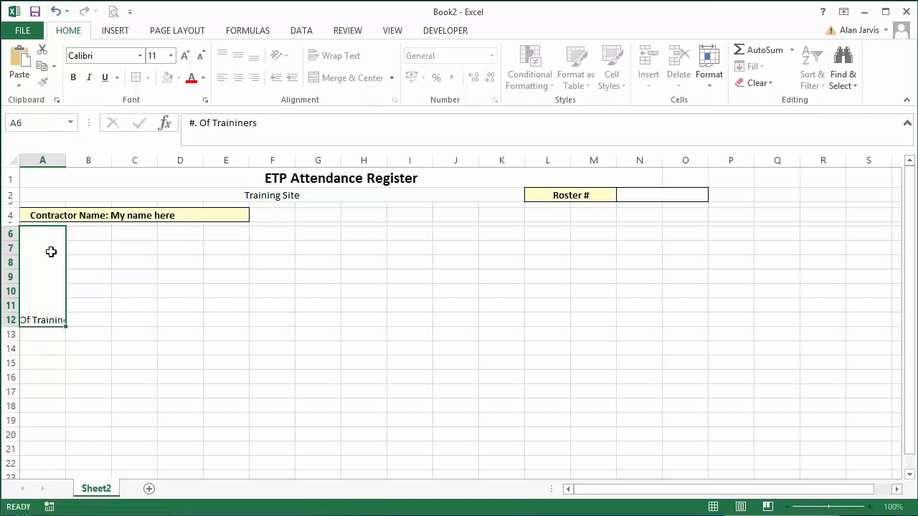
Set the text orientation of the merged A6:A12 label to 90 degrees in the cell alignment format.
click(51, 252)
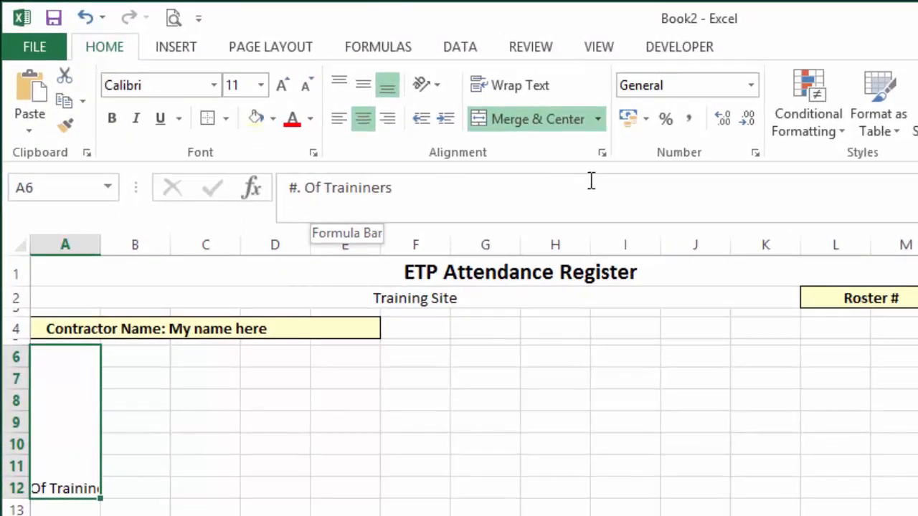
click(424, 87)
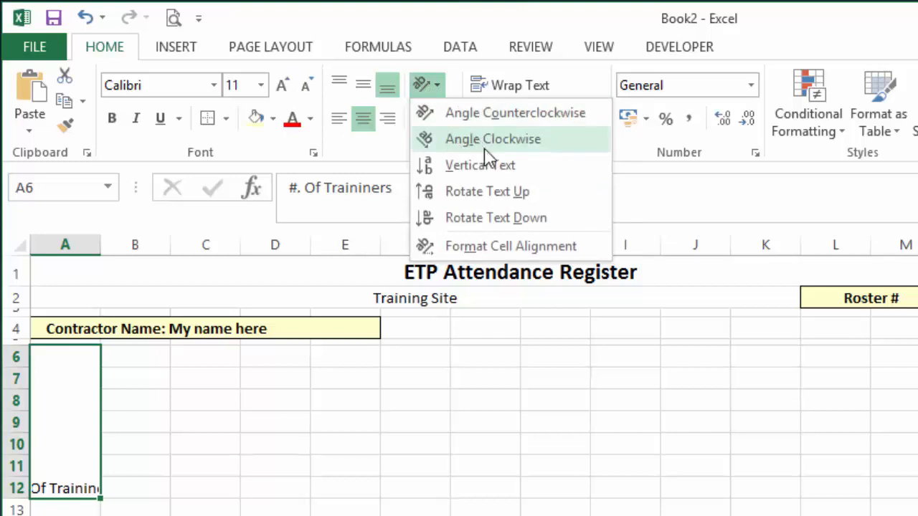
click(511, 247)
drag(605, 227, 490, 157)
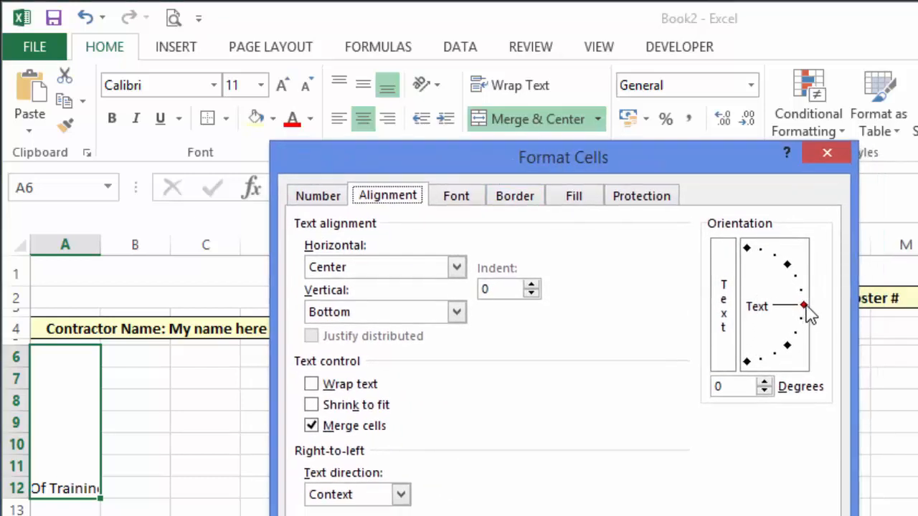
mouse_move(803, 308)
mouse_down()
mouse_move(799, 278)
mouse_move(761, 250)
mouse_move(754, 258)
mouse_up()
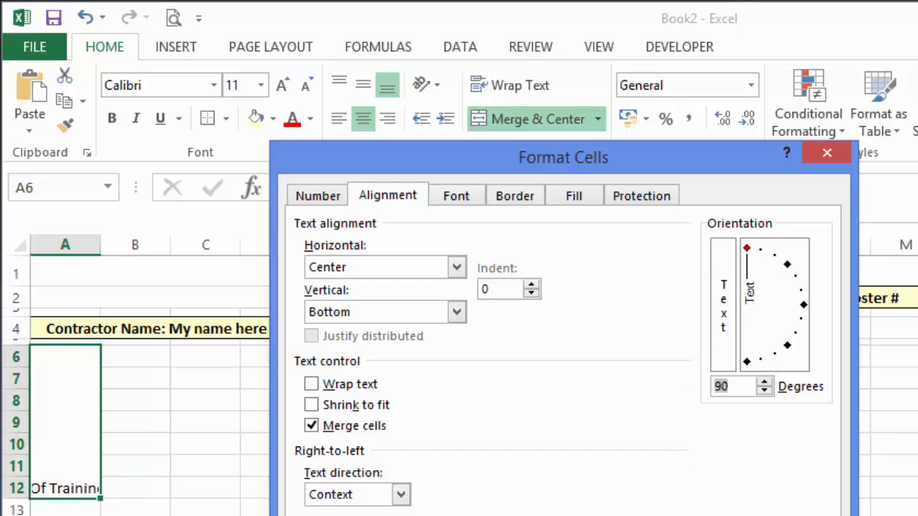
key(Return)
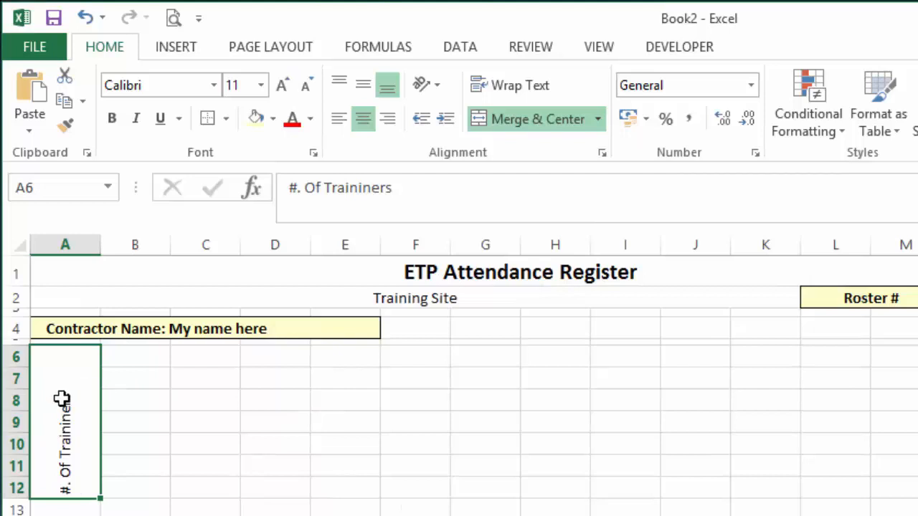
Correct the label in the merged A6:A12 cell to read "#. Of Trainees".
click(381, 190)
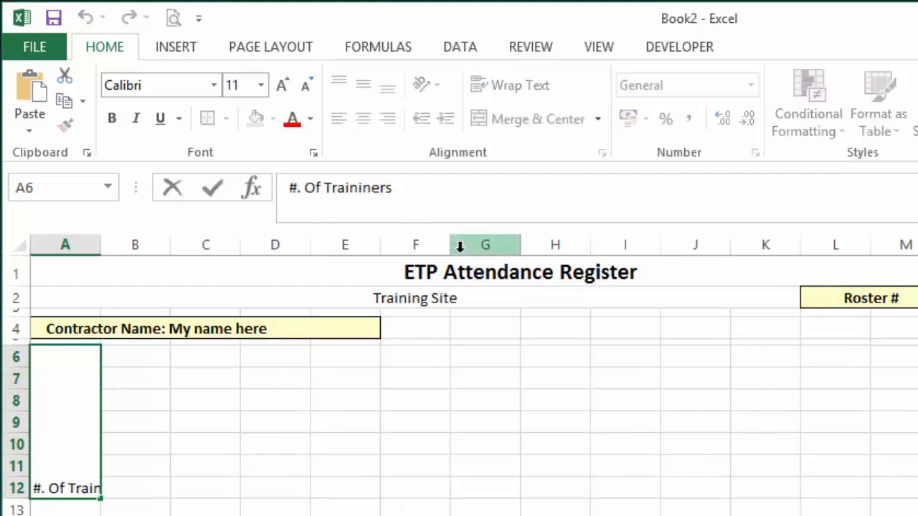
key(BackSpace)
key(BackSpace)
key(BackSpace)
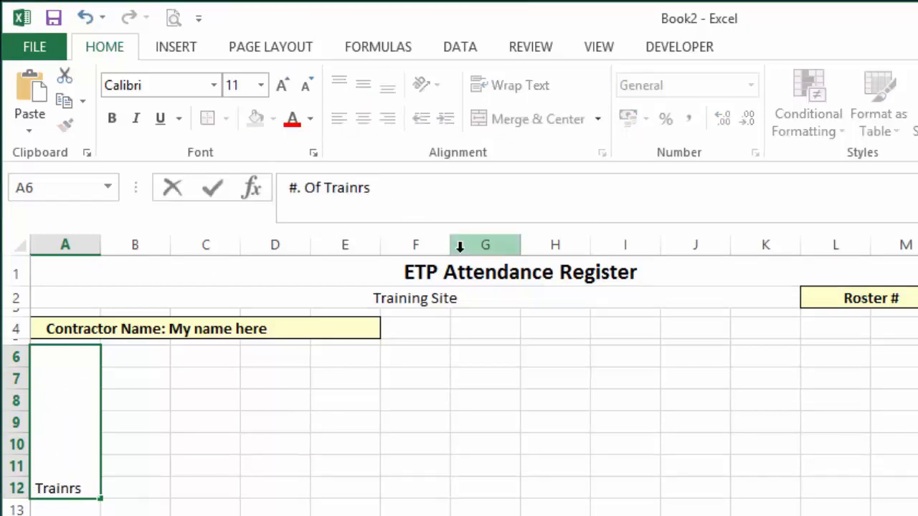
text(ee)
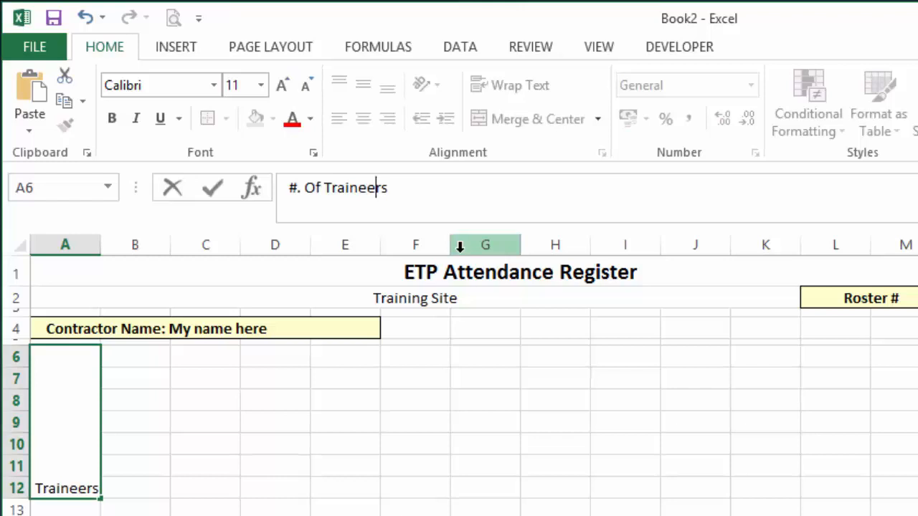
key(Return)
key(Up)
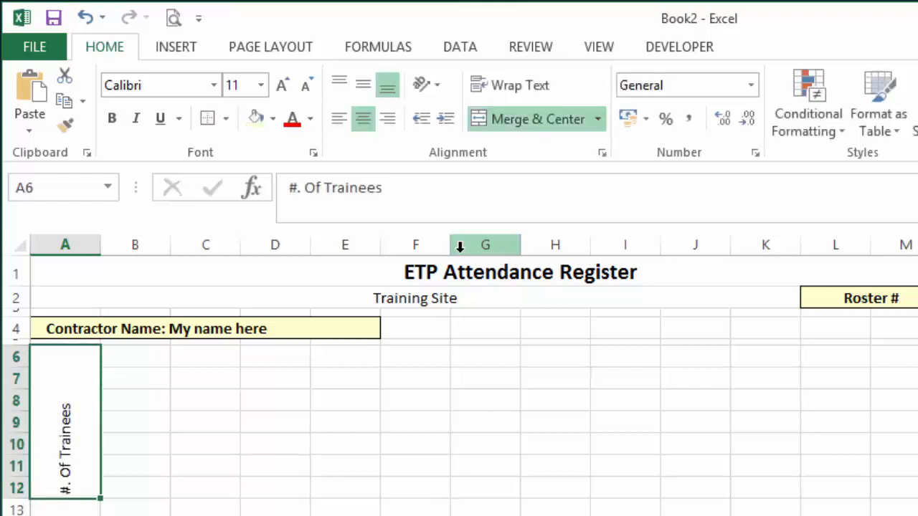
Middle-align the rotated "#. Of Trainees" label vertically and keep it centered horizontally in its merged cell.
click(363, 86)
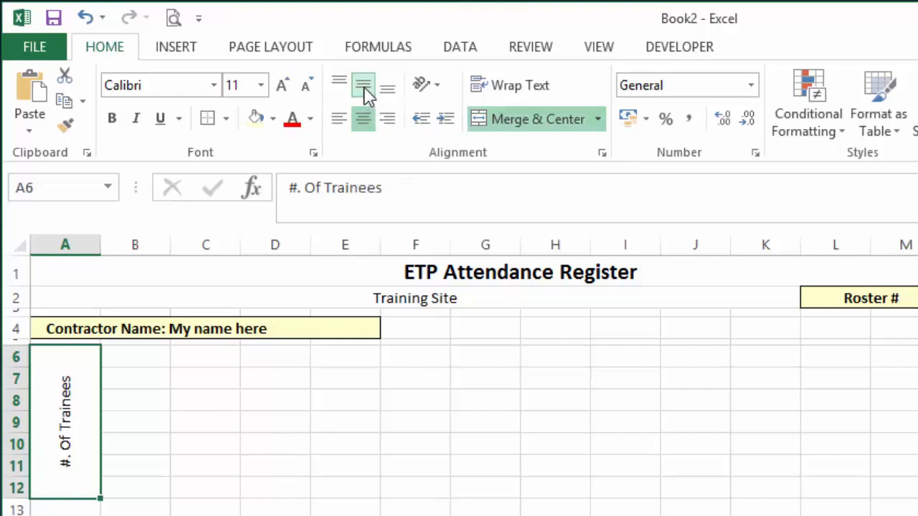
click(369, 93)
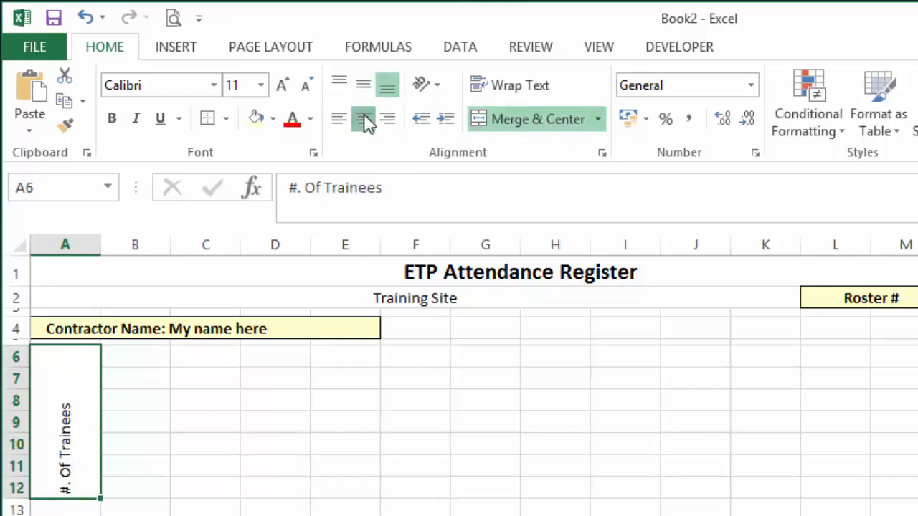
click(366, 119)
click(366, 93)
click(366, 120)
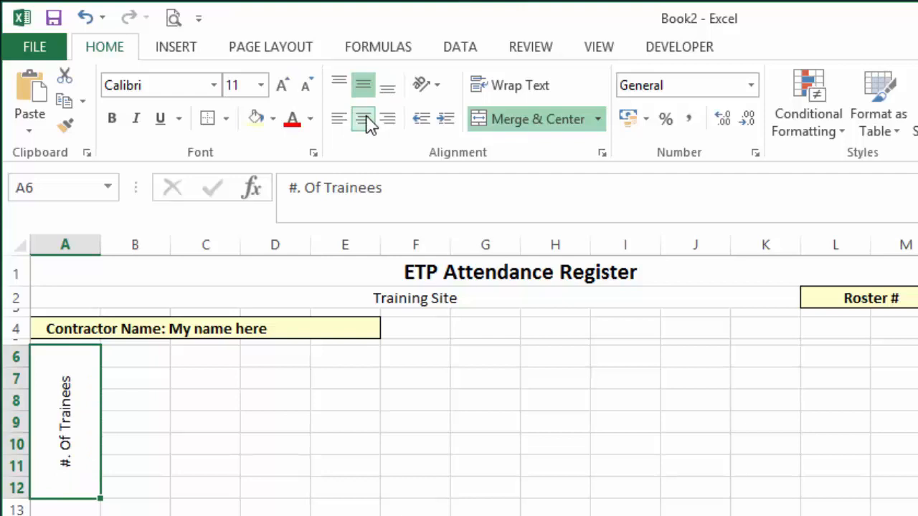
Fill the "#. Of Trainees" cell with light yellow and add outside borders around it.
click(258, 120)
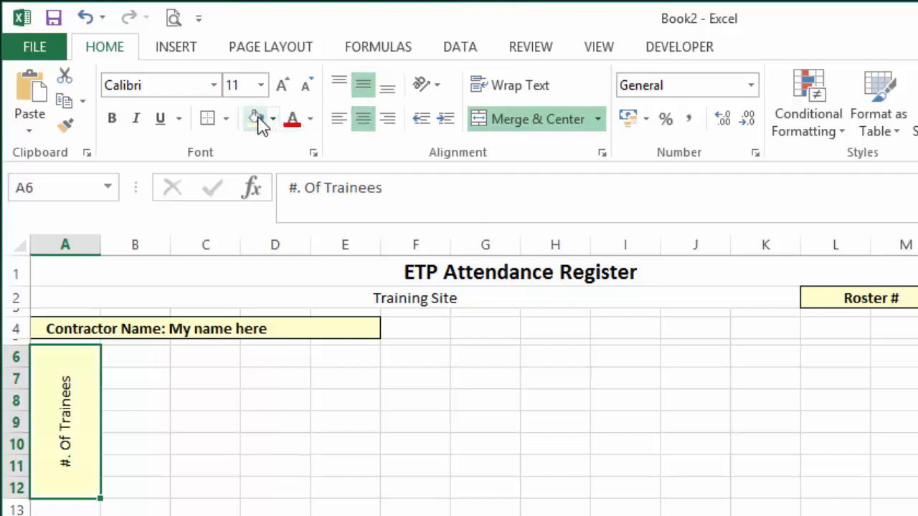
click(210, 123)
click(185, 424)
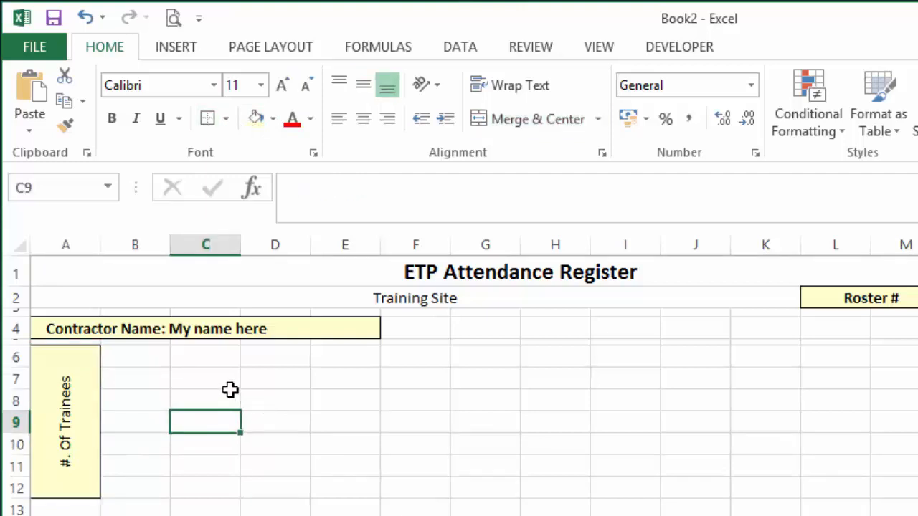
Merge and center cells B6:E10 beside the "#. Of Trainees" label and fill the merged block with light yellow.
click(133, 357)
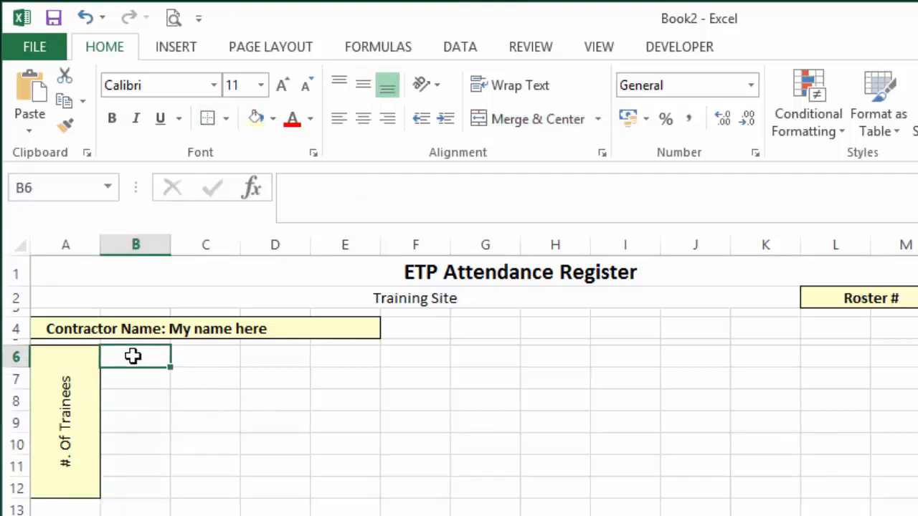
drag(133, 357, 347, 438)
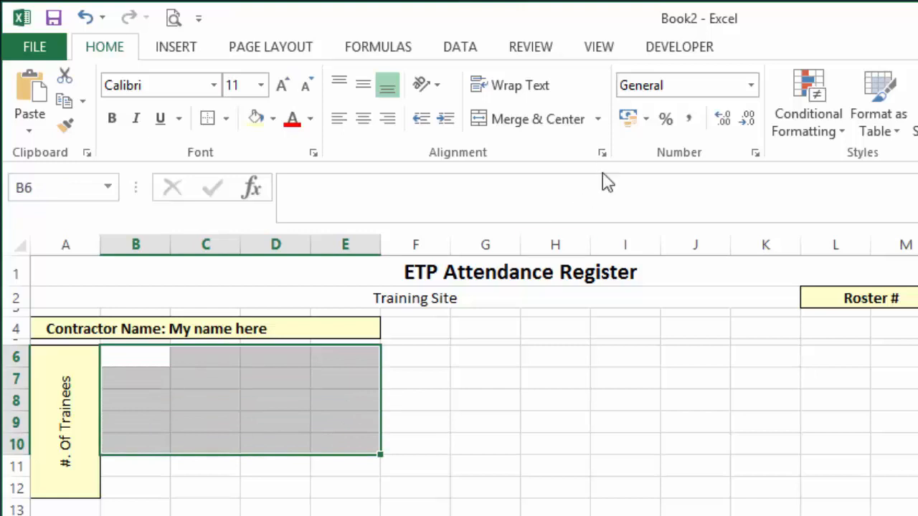
click(538, 124)
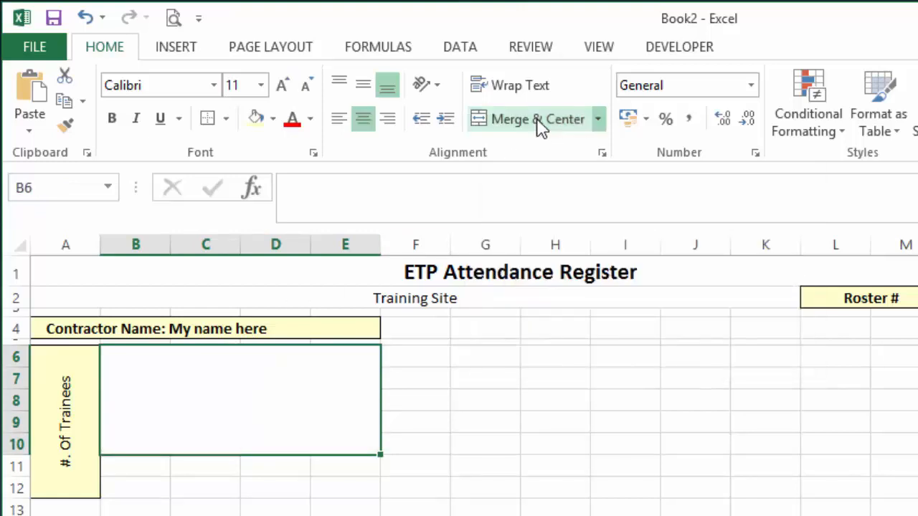
click(255, 118)
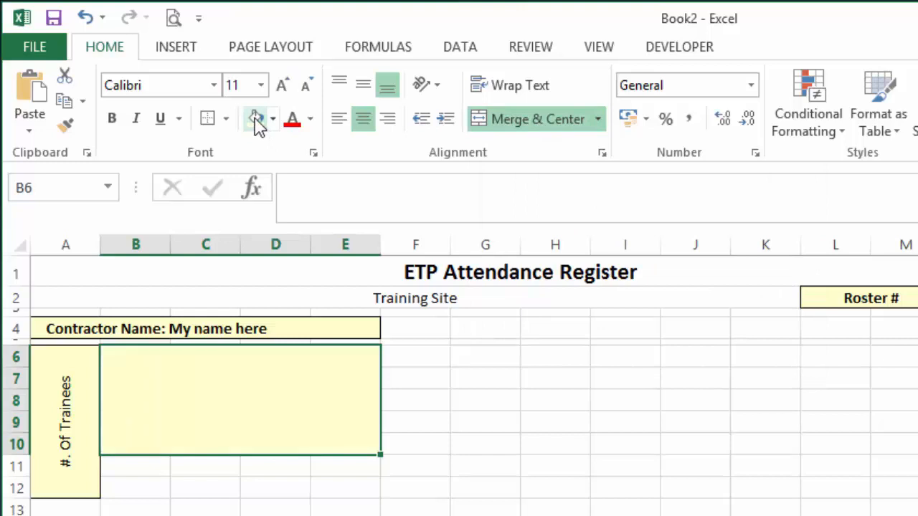
Add outside borders around the merged B6:E10 block and enter "First line of text" as its first line.
click(212, 120)
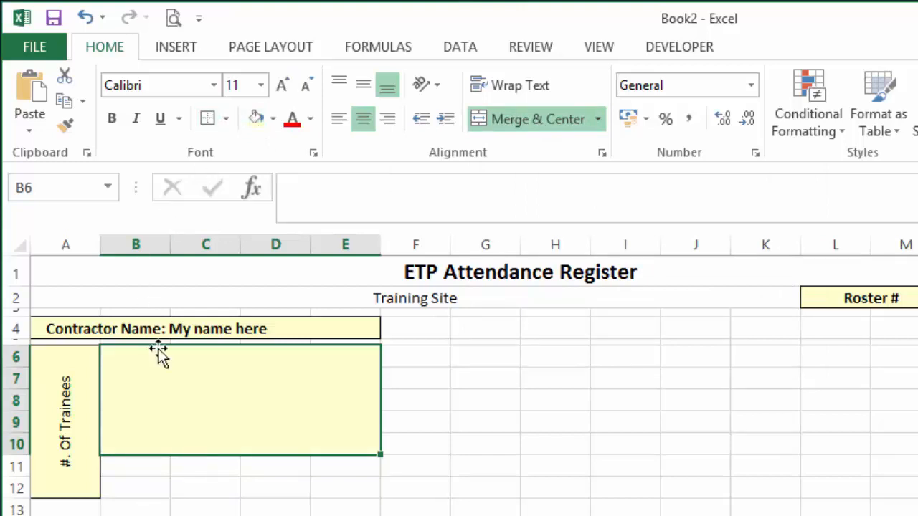
click(297, 189)
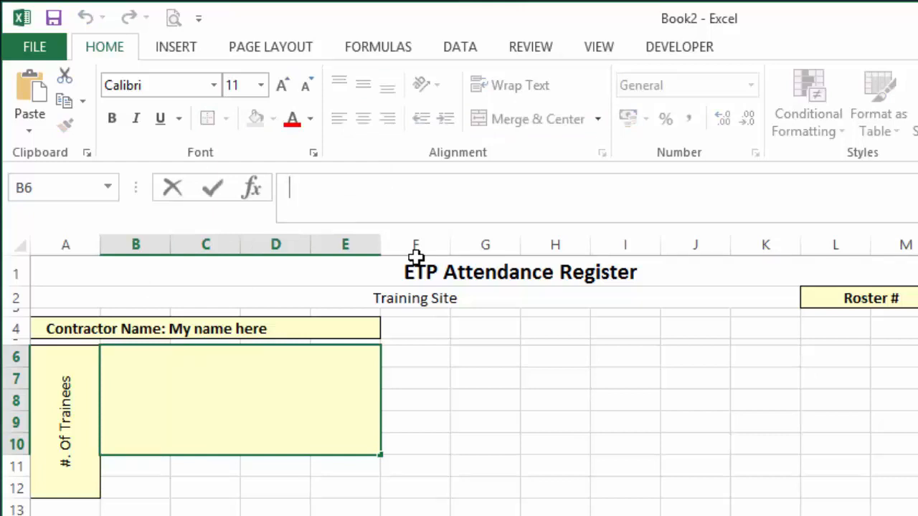
text(First)
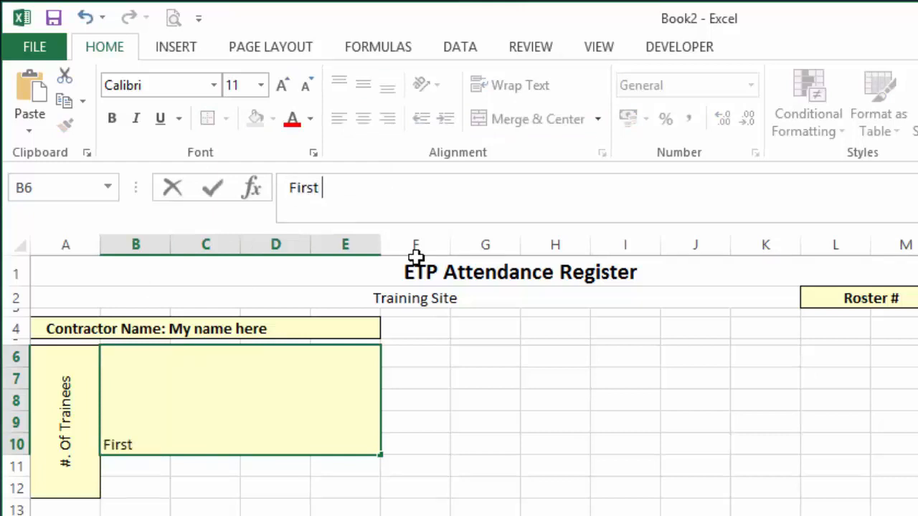
text( line of t)
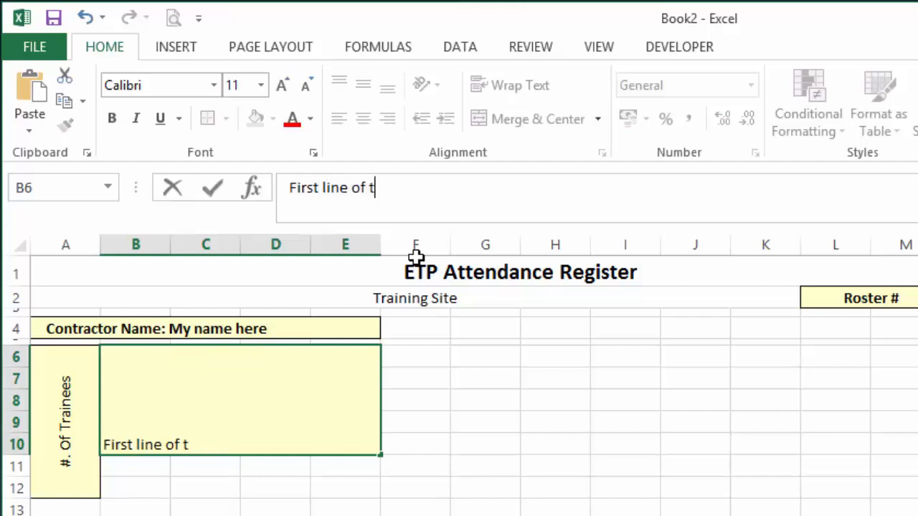
text(ext)
key(alt+Return)
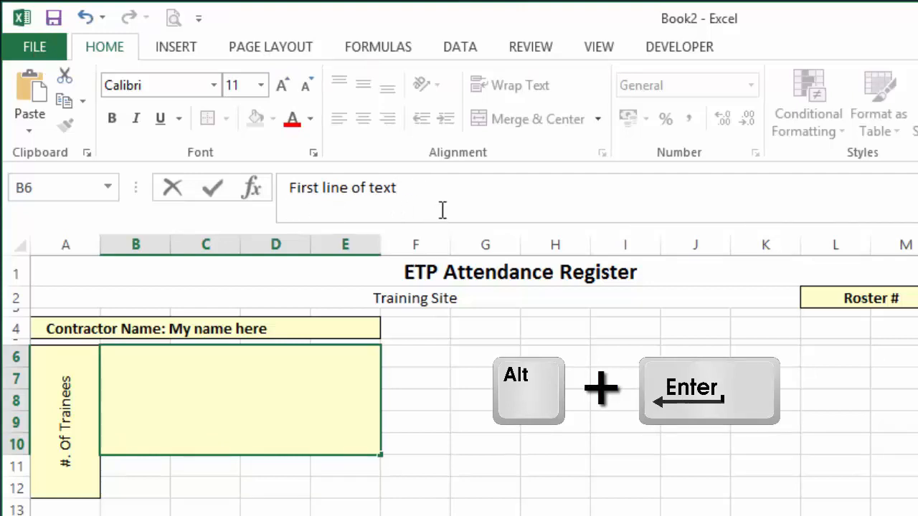
Add "My second line of data" and "my third line" on separate lines within the same merged cell.
text(My se)
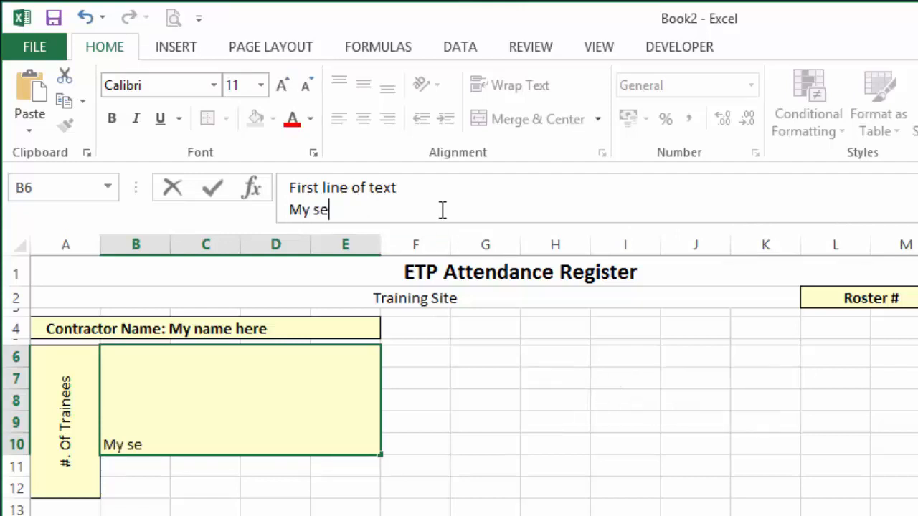
text(cond line of data)
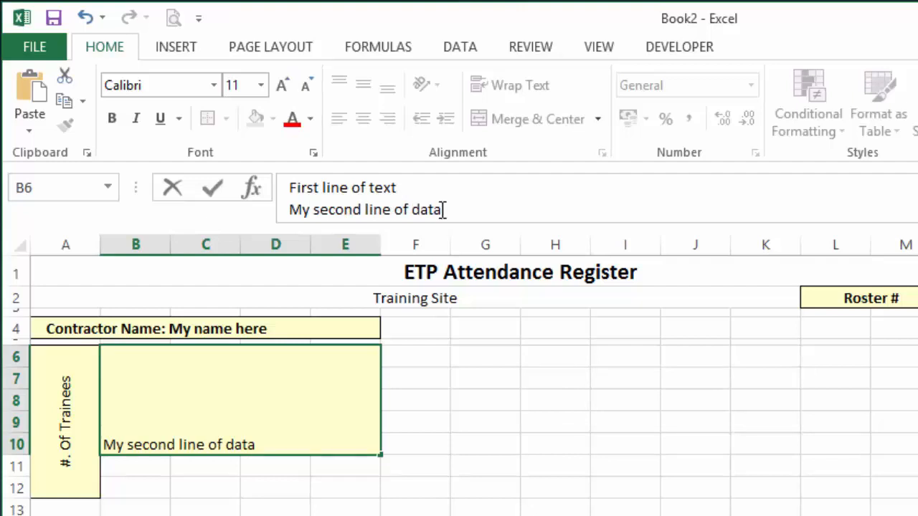
key(alt+Return)
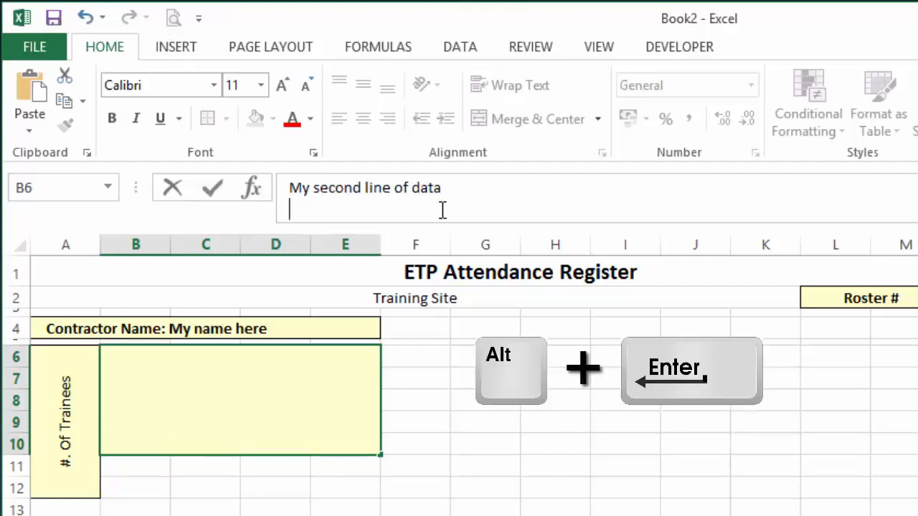
text(my thir)
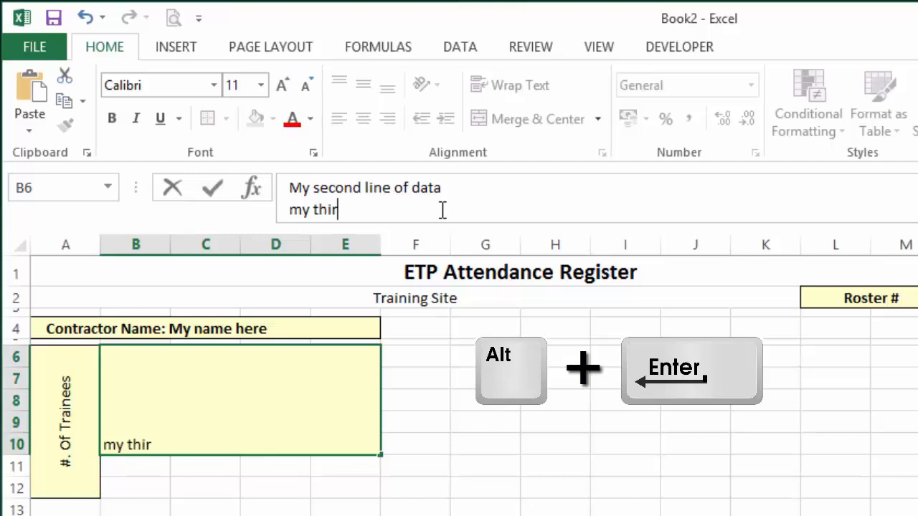
text(d line)
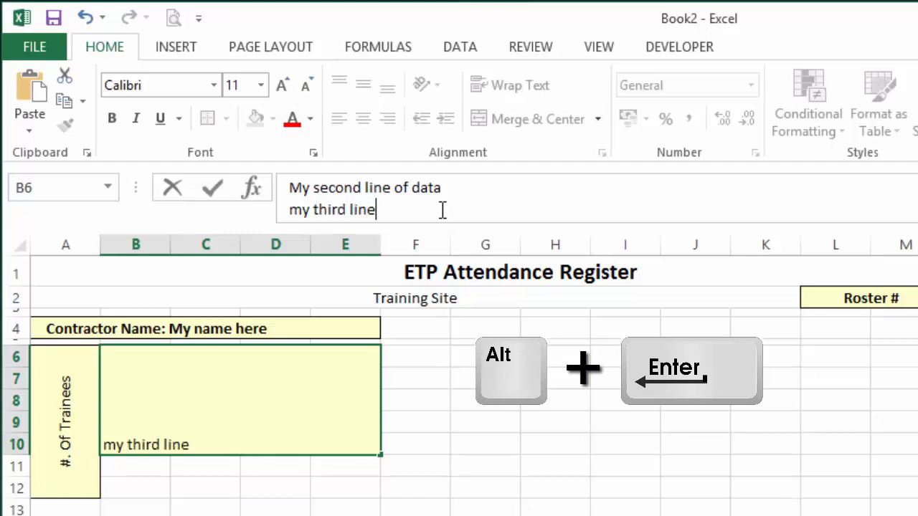
Add the filler lines "jvbhjhjahl" and "jgklsjgls" below the third line and commit the cell entry.
key(alt+Return)
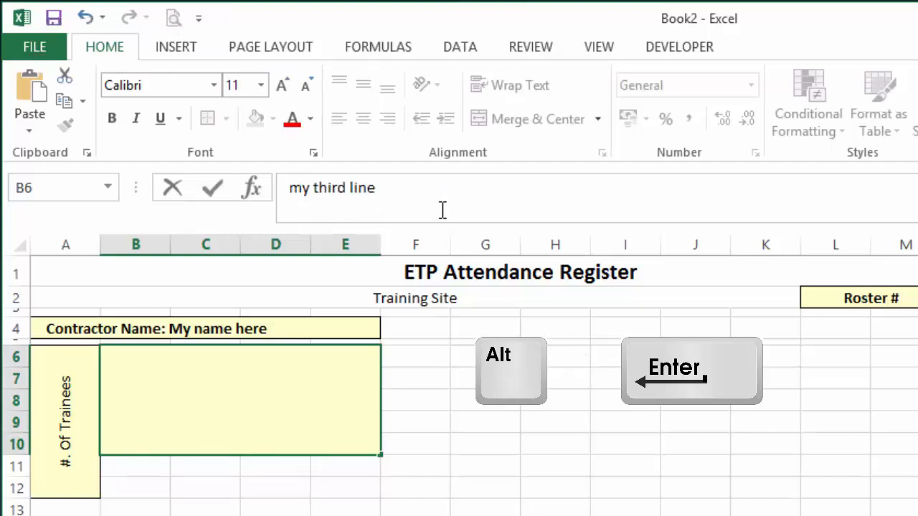
text(jvbhjhjahl)
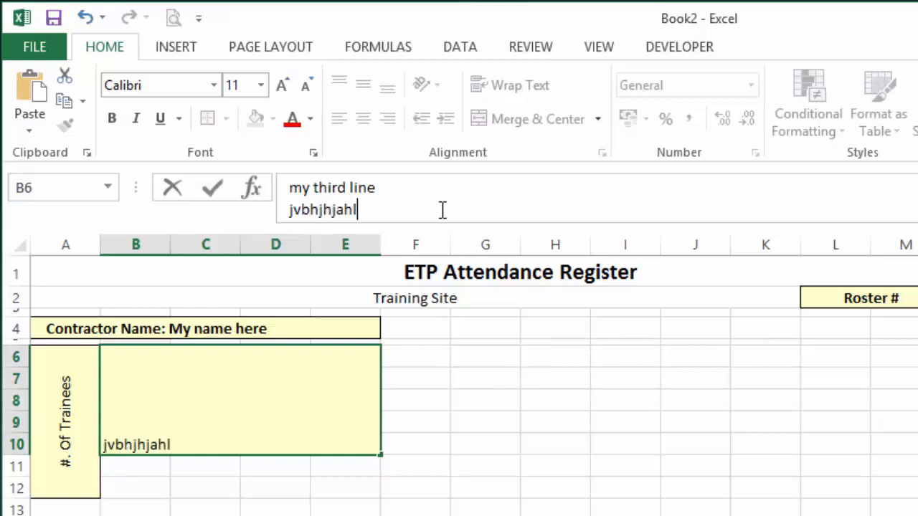
key(alt+Return)
text(jgklsjgls)
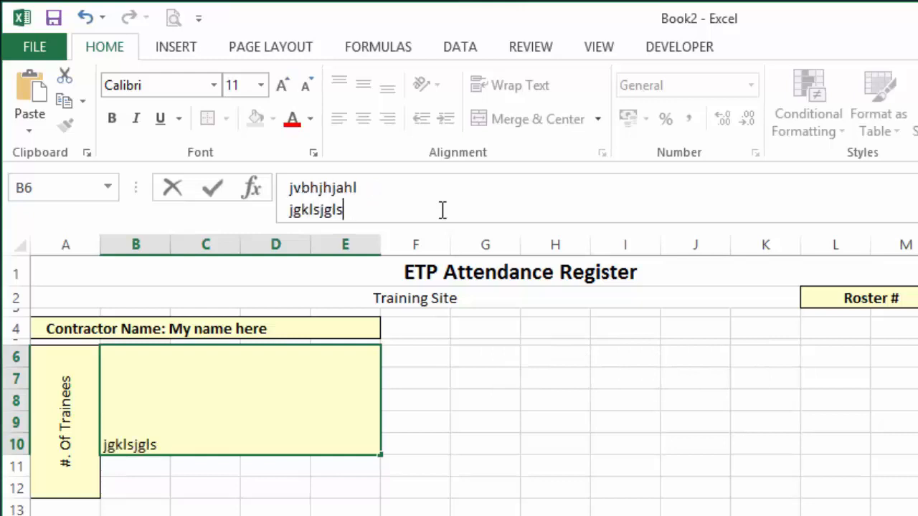
key(Return)
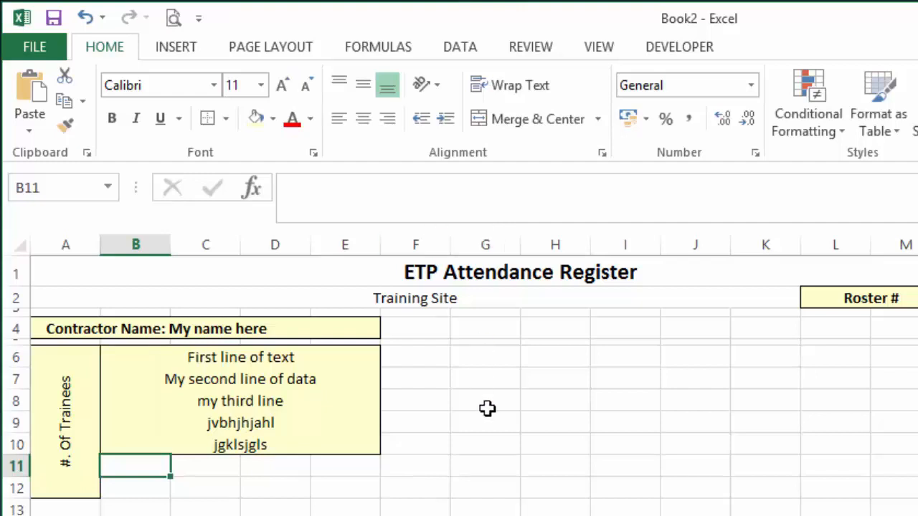
Left-align the multi-line text in the merged B6:E10 block and make only "First line of text" bold.
click(289, 378)
click(340, 119)
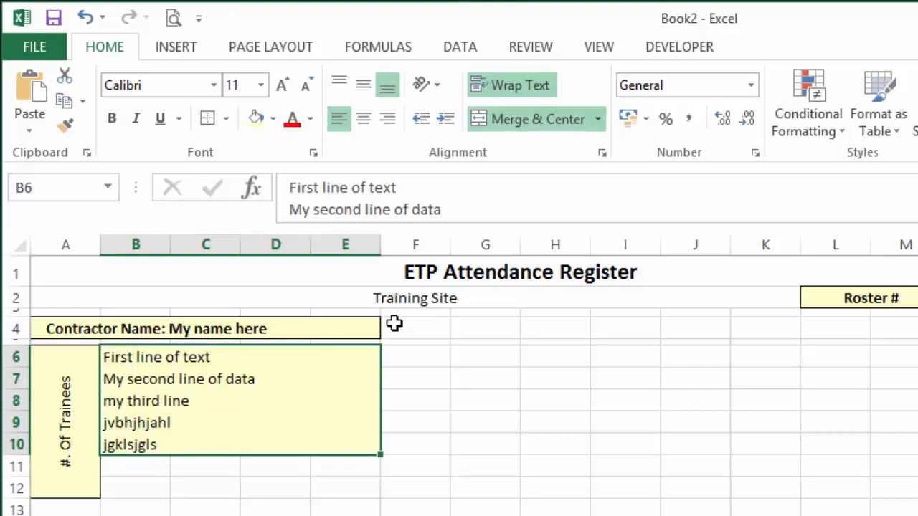
click(566, 191)
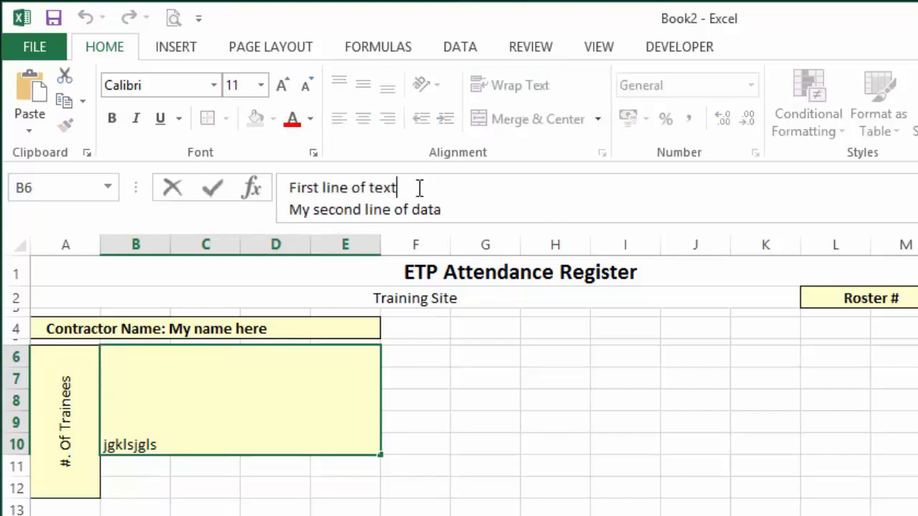
drag(397, 188, 289, 186)
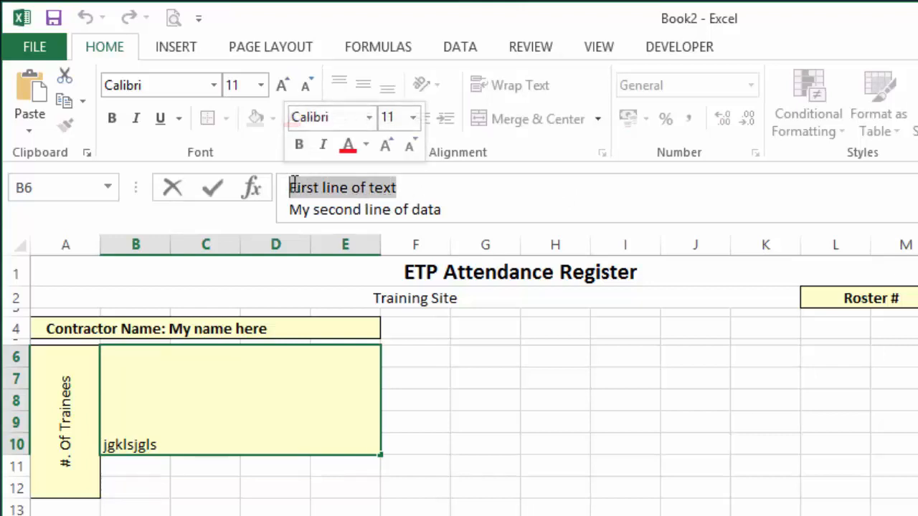
click(113, 120)
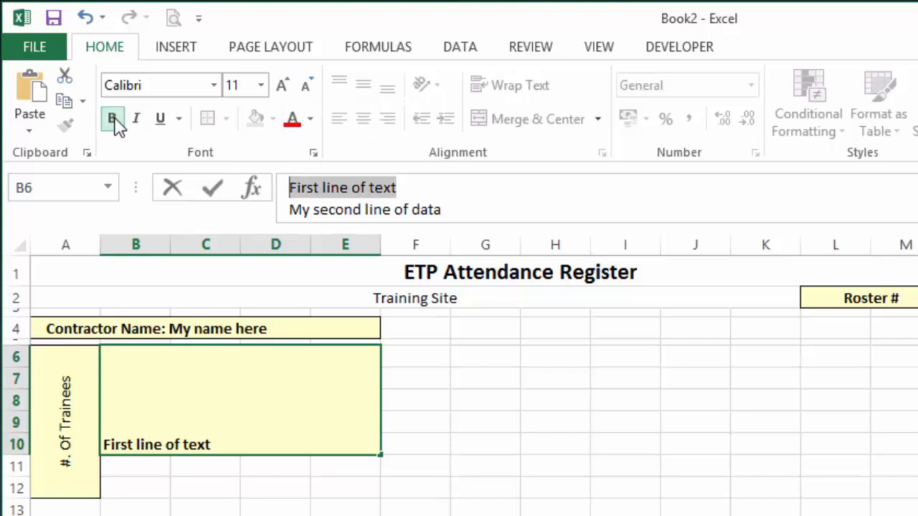
key(Return)
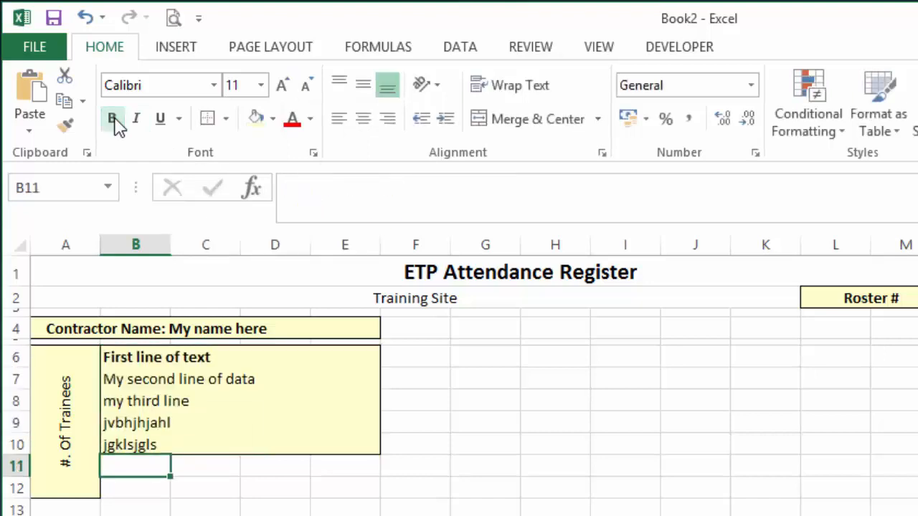
Increase the font size of only "First line of text" in the merged block to 14, keeping it bold.
key(Up)
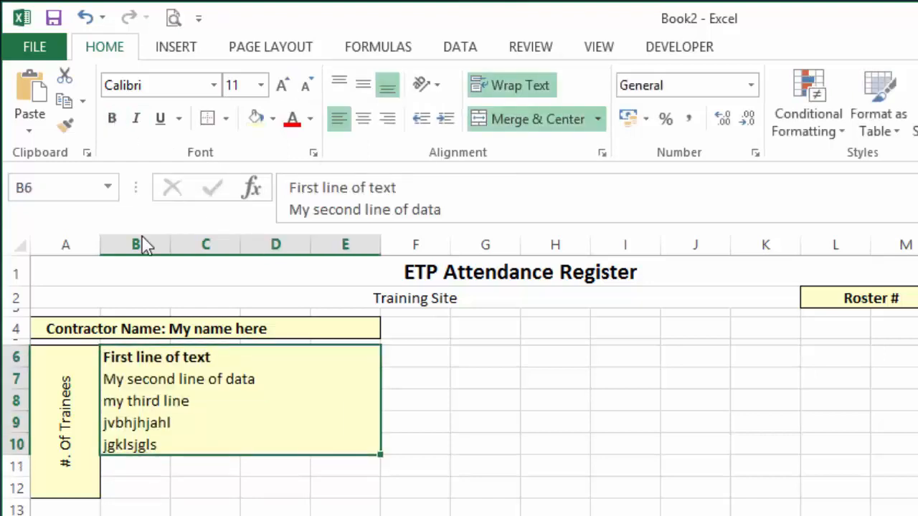
click(416, 184)
drag(416, 185, 273, 190)
key(ctrl+b)
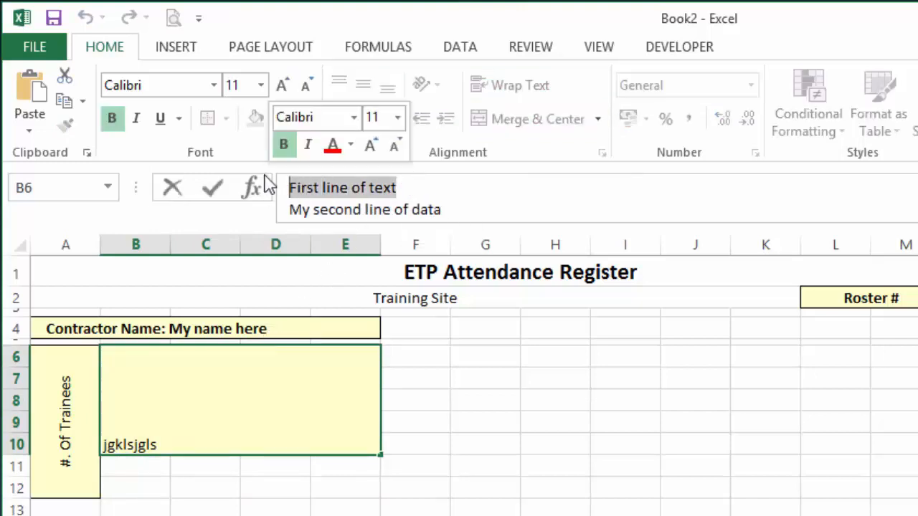
click(283, 86)
click(283, 86)
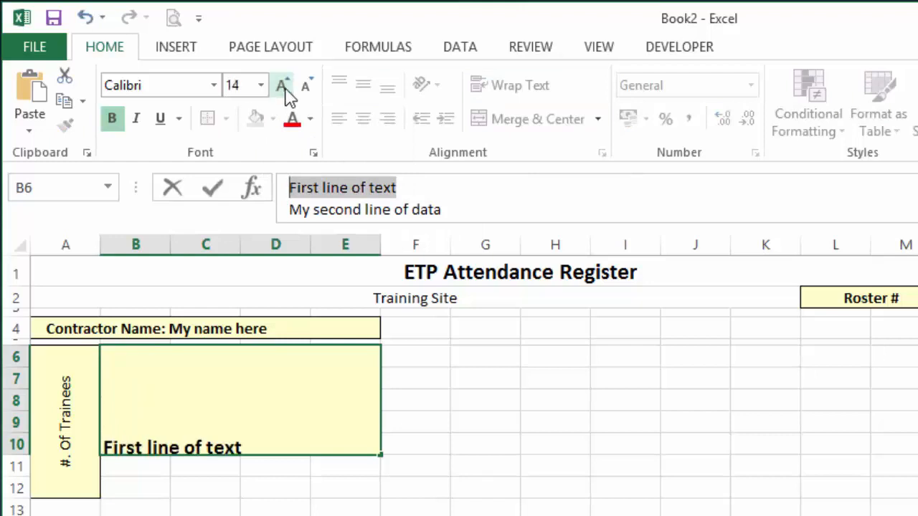
Format only "my third line" within the merged cell as red, bold and italic.
click(547, 191)
scroll(548, 194, down, 1)
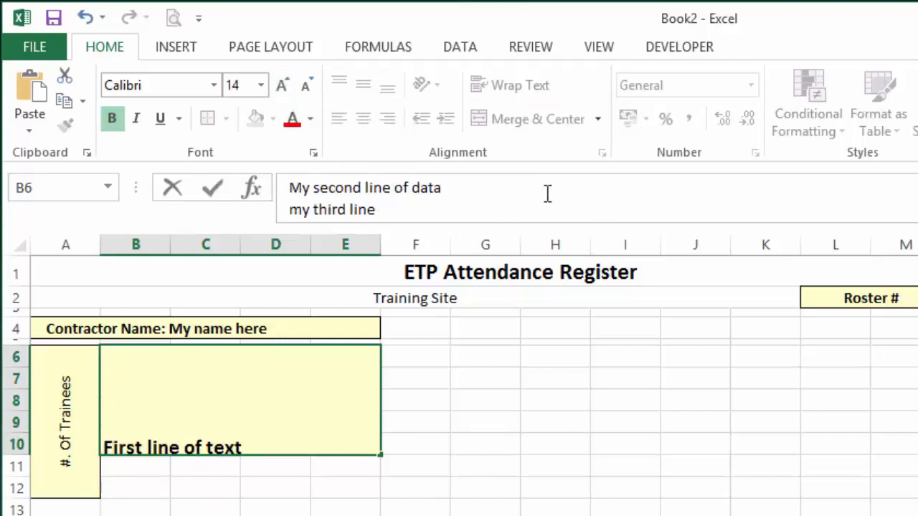
drag(376, 209, 281, 202)
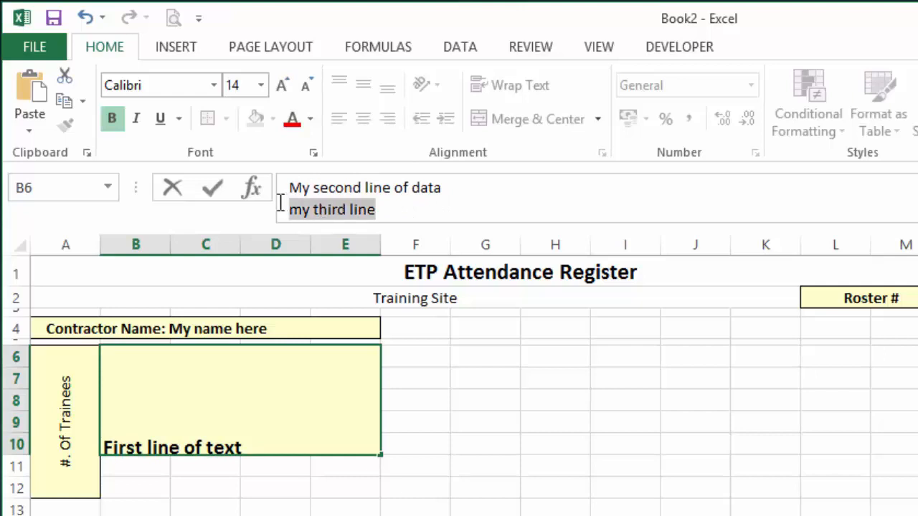
click(343, 147)
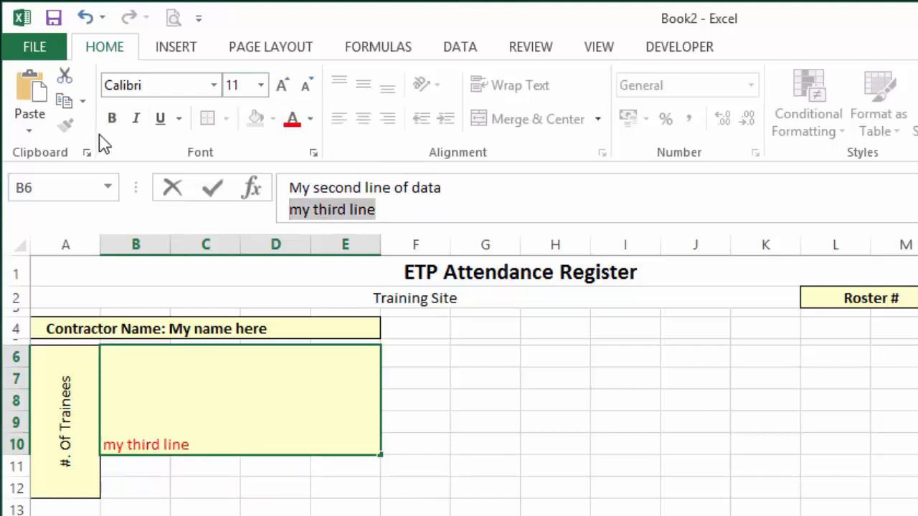
click(112, 118)
click(136, 119)
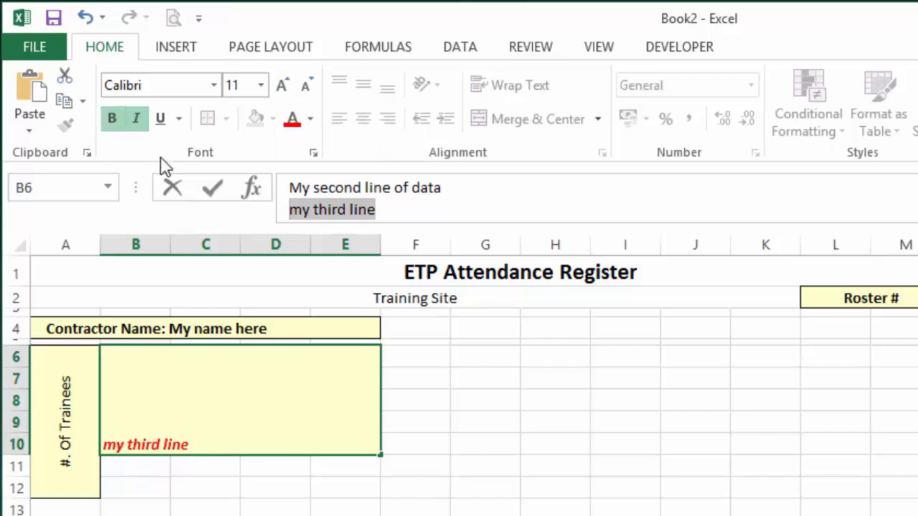
Color only the last line "jgklsjgls" of the merged cell's text with the blue theme color.
click(443, 210)
scroll(444, 207, down, 1)
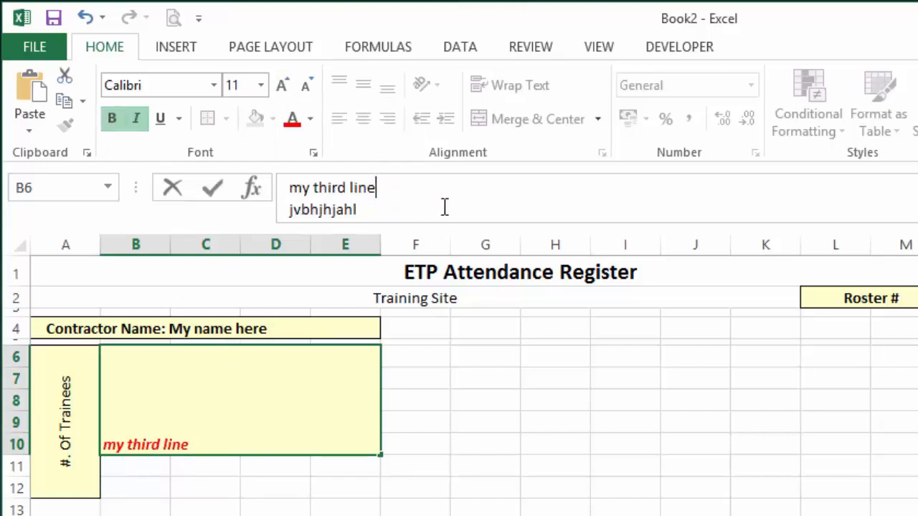
scroll(467, 194, up, 1)
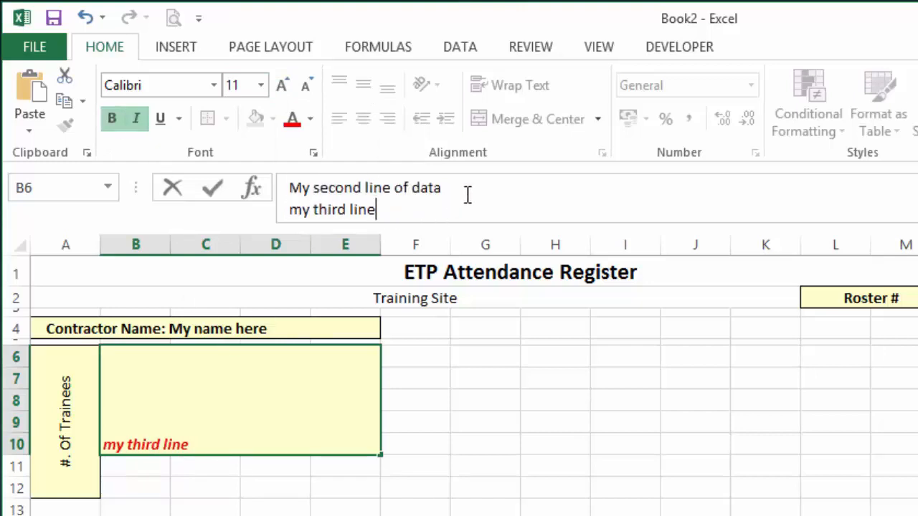
scroll(494, 210, up, 1)
scroll(494, 213, down, 2)
scroll(494, 211, down, 1)
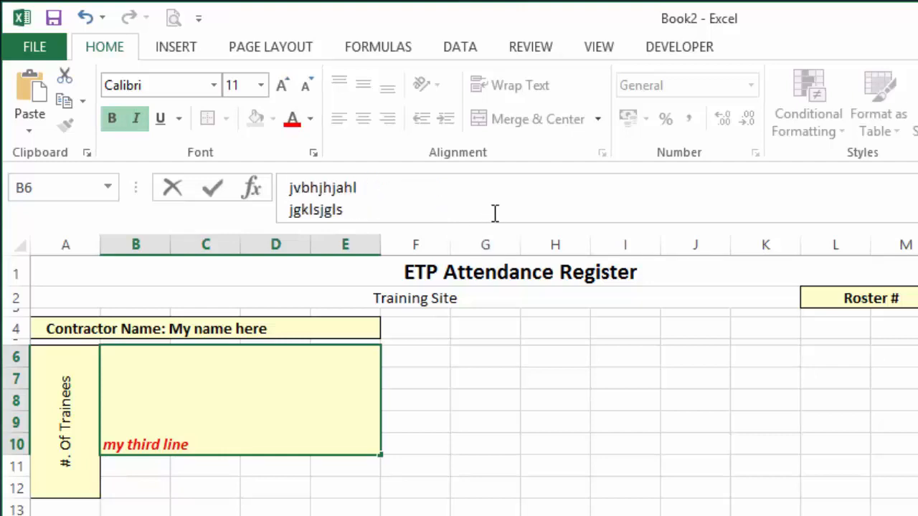
scroll(494, 200, up, 3)
click(495, 189)
key(Down)
key(Down)
key(Down)
key(Down)
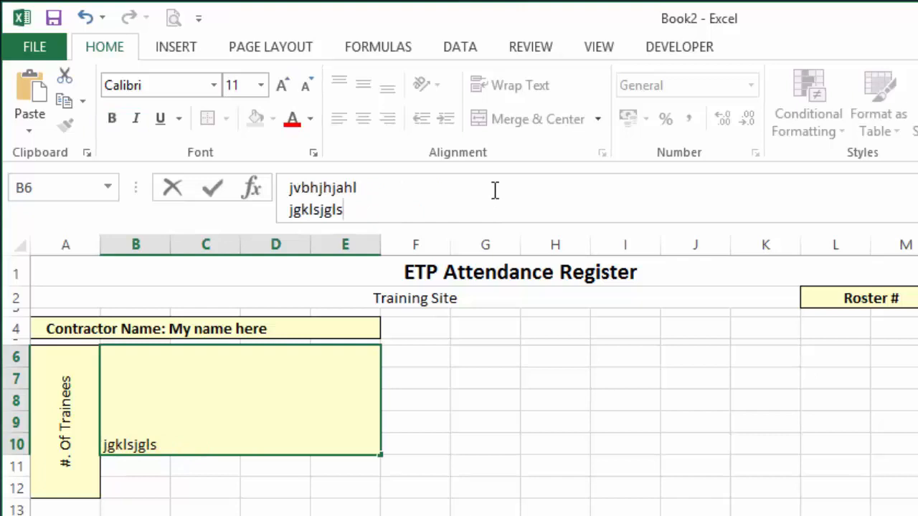
key(shift+Left)
key(shift+Left)
key(shift+Left)
key(shift+Left)
key(shift+Left)
key(shift+Left)
key(shift+Left)
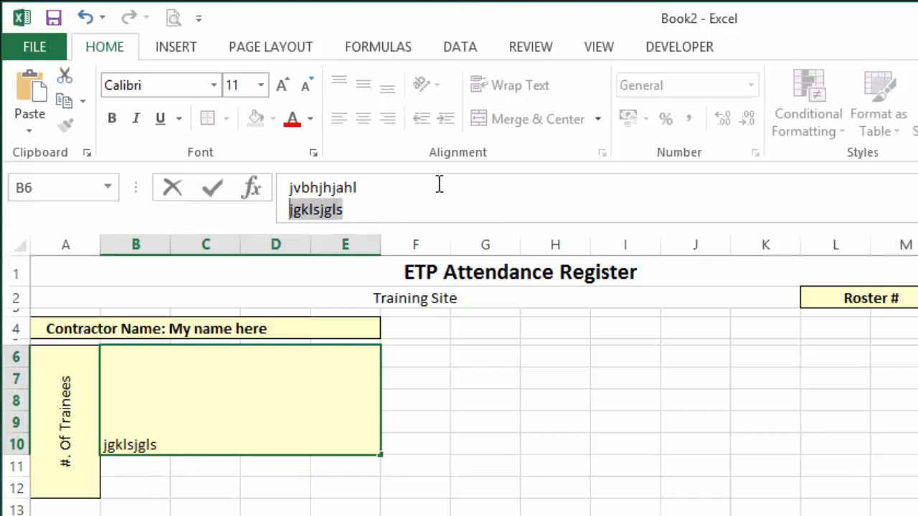
click(310, 119)
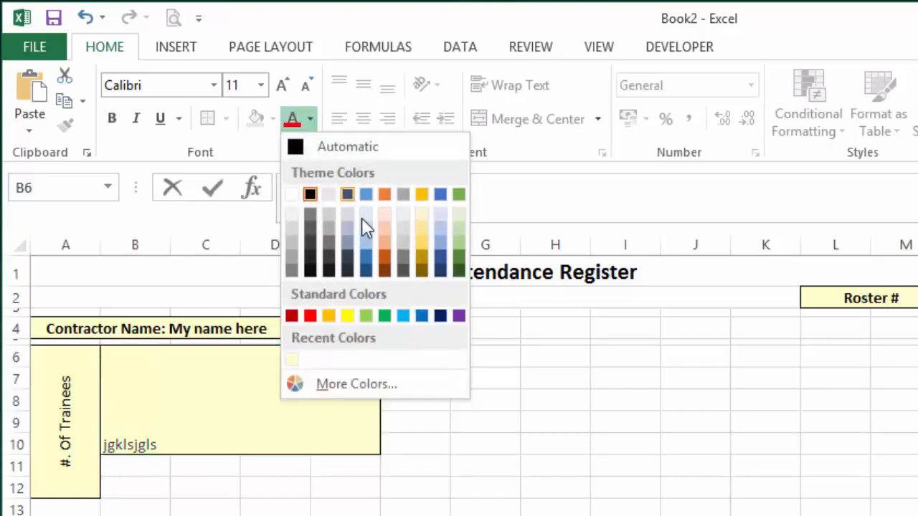
click(366, 195)
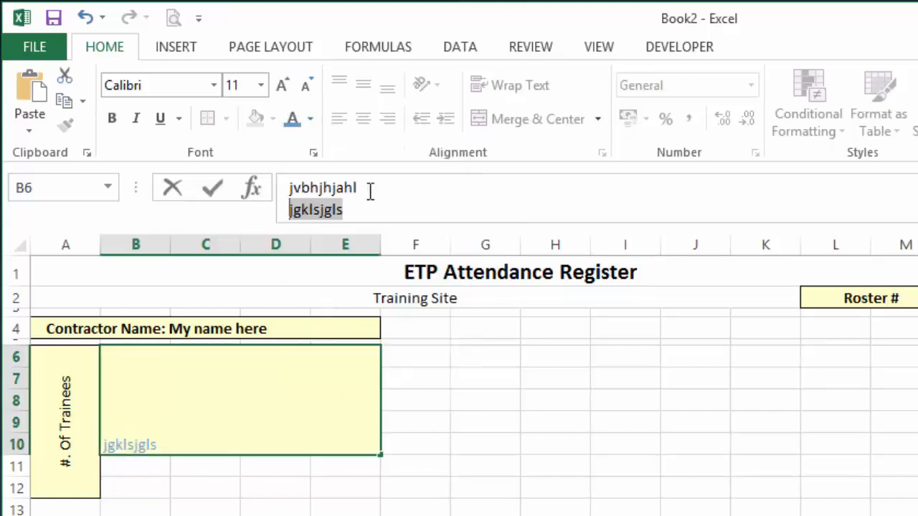
Increase the font size of the last line "jgklsjgls" to 14 and make it bold.
click(281, 86)
click(281, 86)
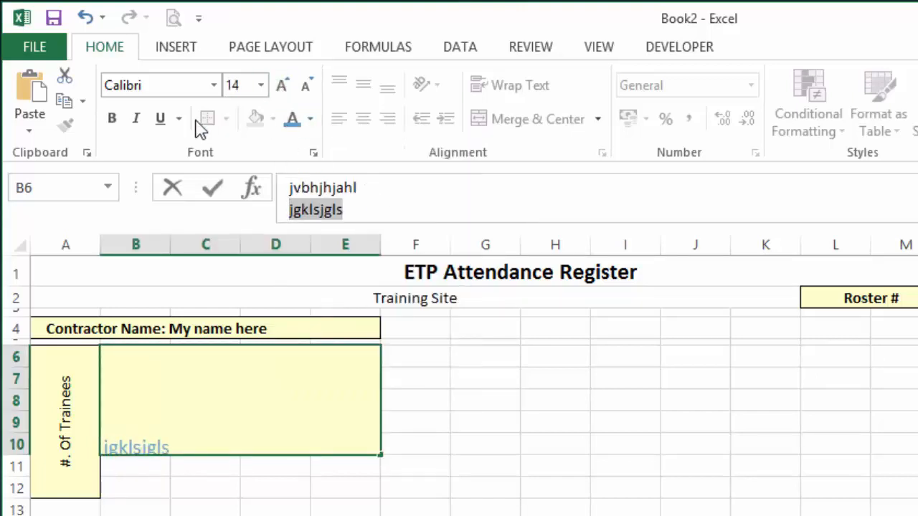
click(113, 120)
click(392, 208)
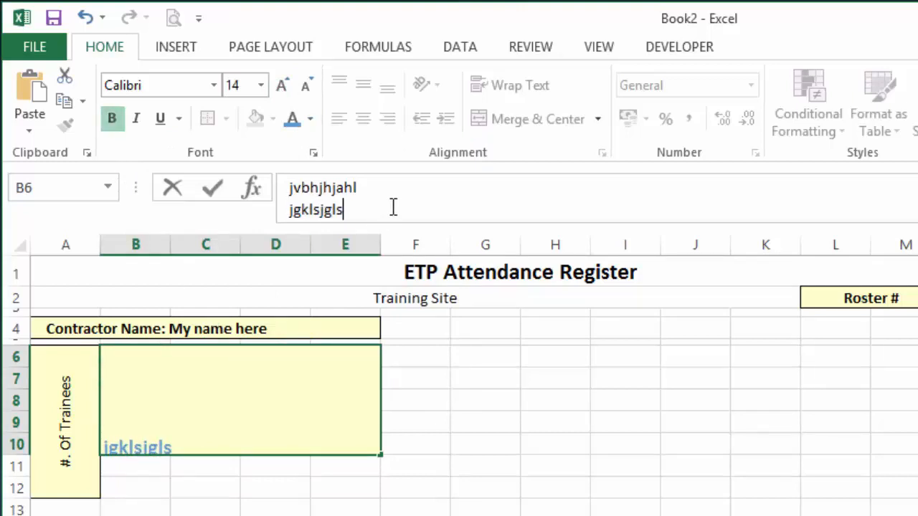
Commit the individually formatted multi-line text in the merged cell B6.
scroll(393, 208, up, 3)
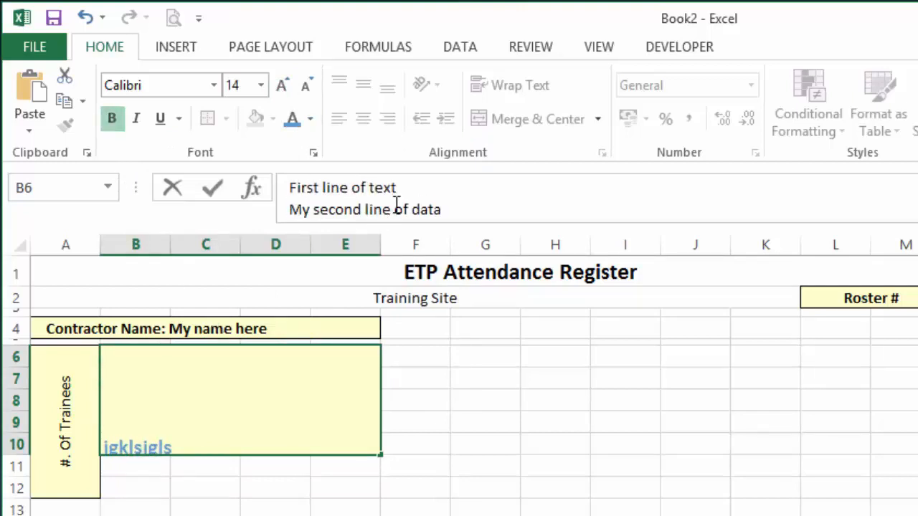
key(Return)
click(231, 426)
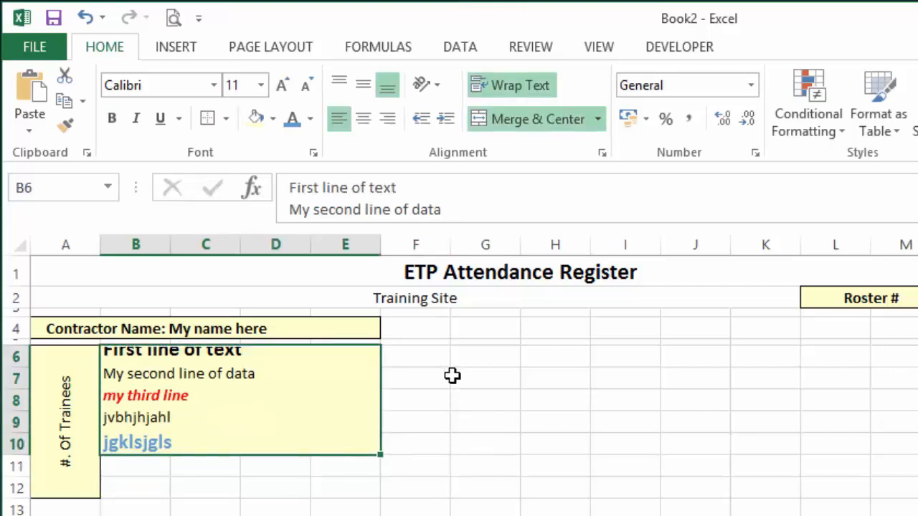
Merge and center F6:O6 beside the text block and give it the light yellow fill with an outline border.
drag(415, 356, 599, 344)
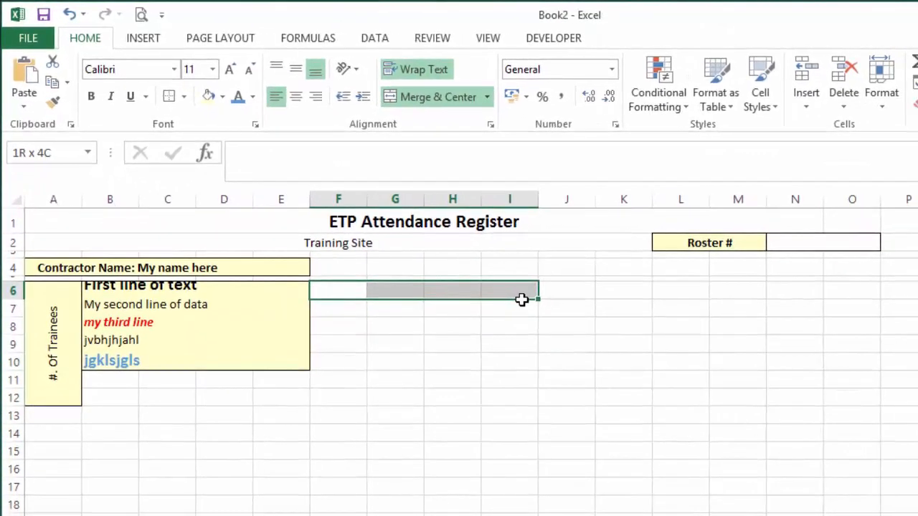
drag(521, 299, 844, 289)
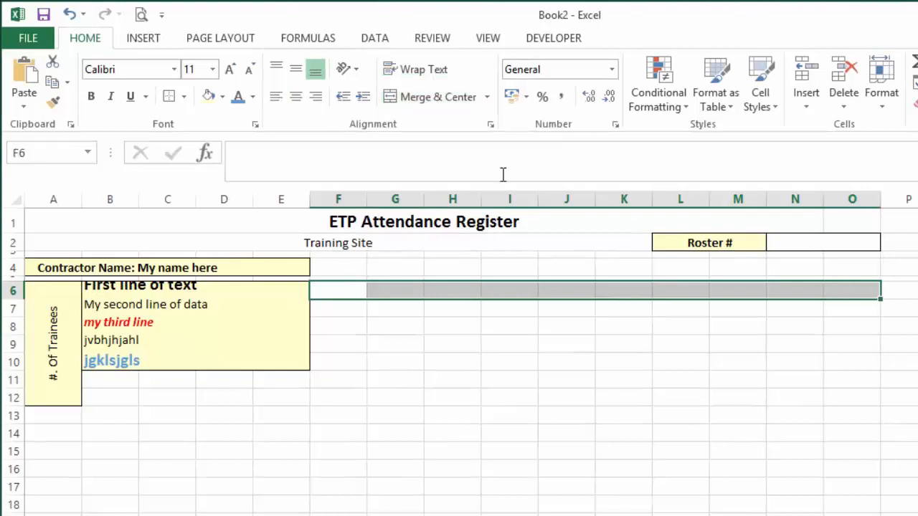
click(451, 101)
click(210, 96)
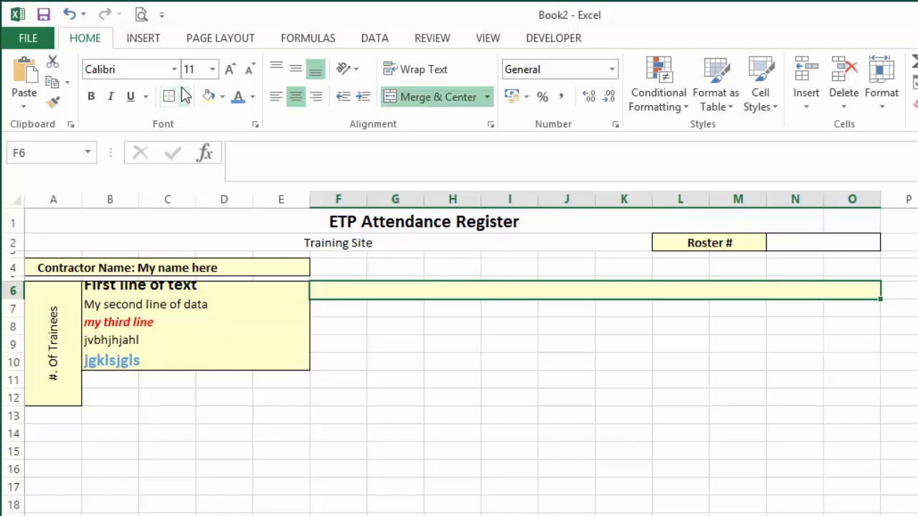
Enter the heading "Training Dates" in the merged cell F6.
text(Trainin)
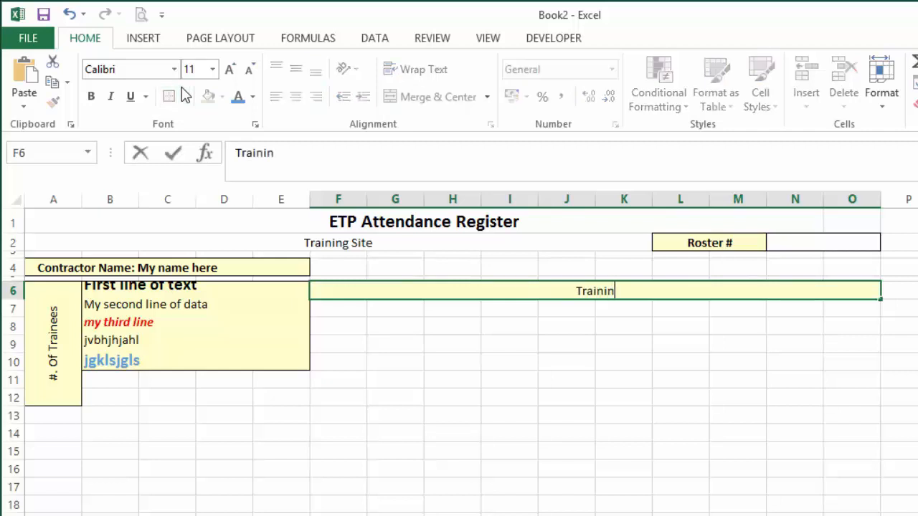
text(g Dates)
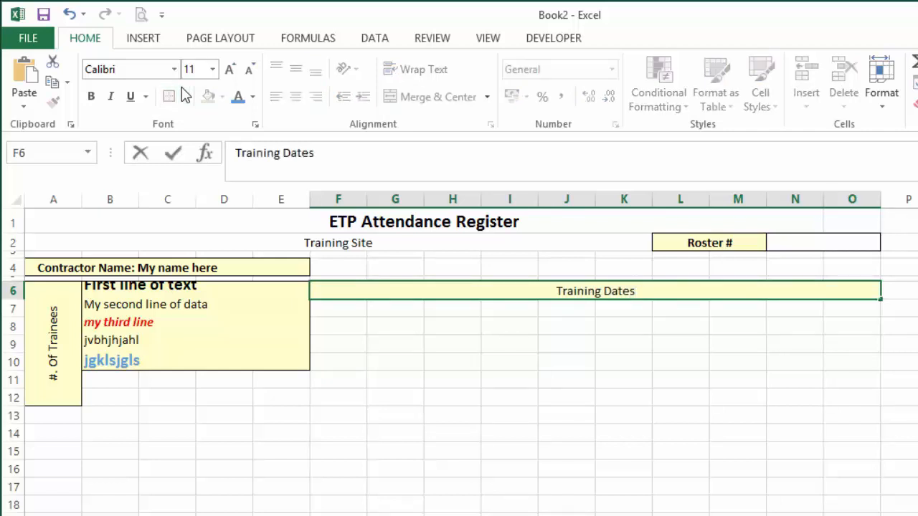
key(Return)
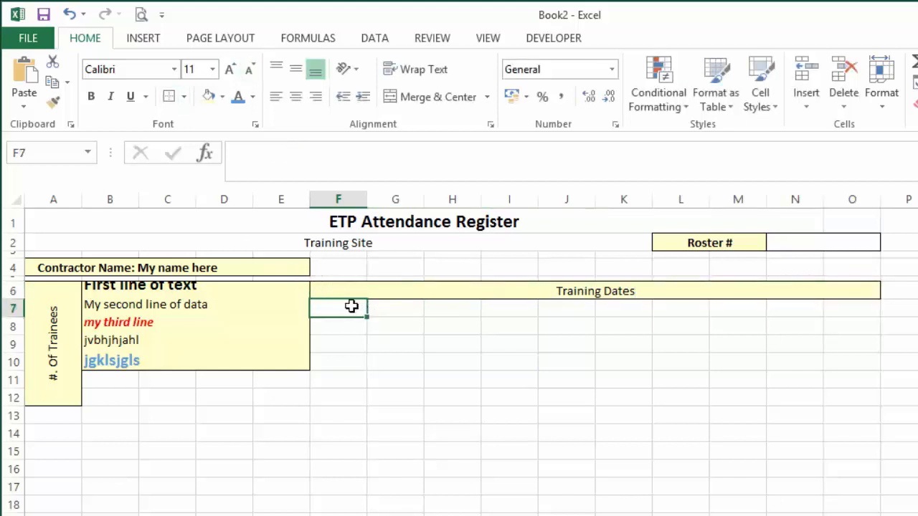
Apply all borders to cells F7:O7 below the Training Dates heading.
drag(352, 305, 844, 309)
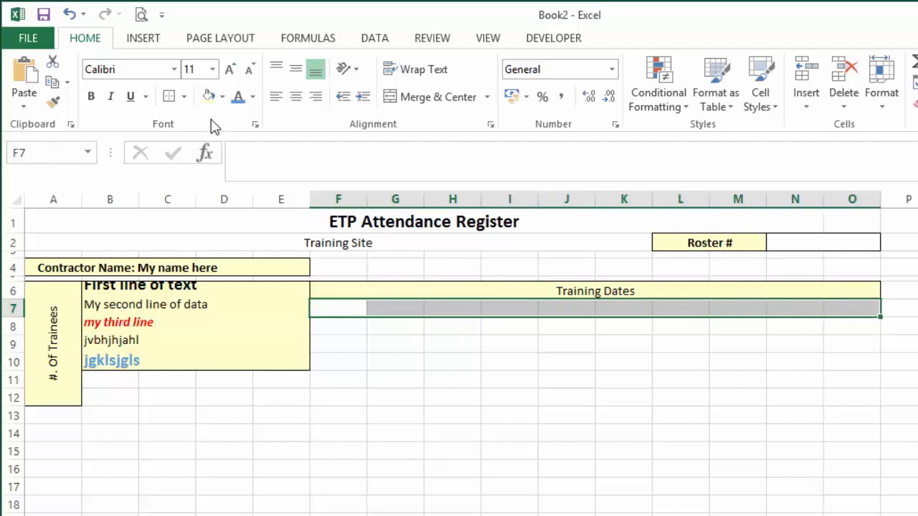
click(184, 97)
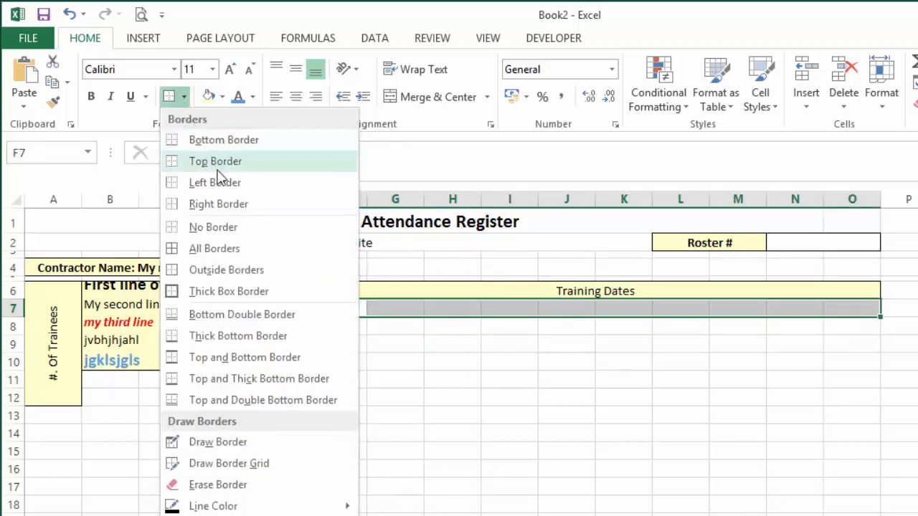
click(256, 255)
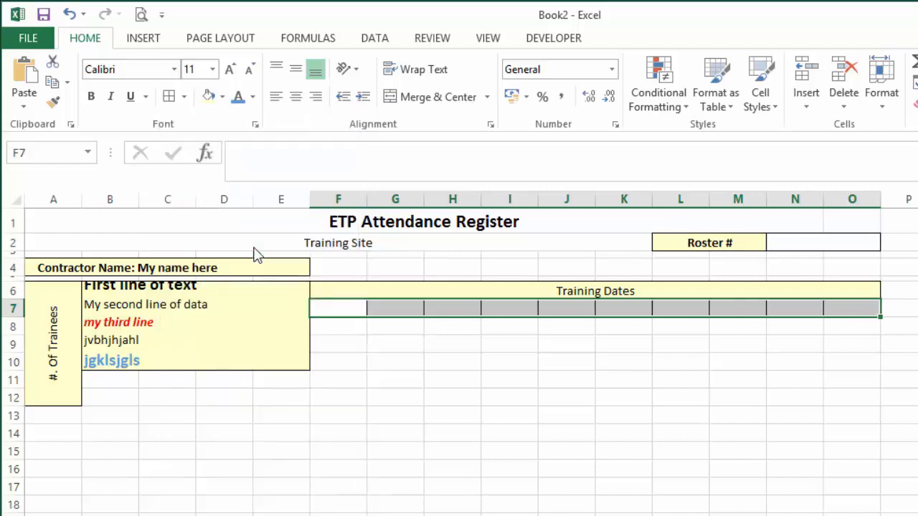
click(618, 380)
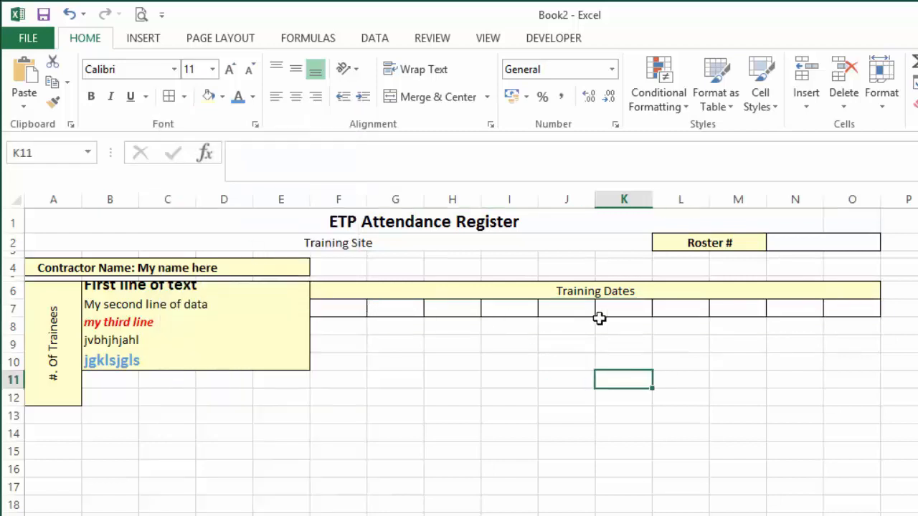
Copy the Training Dates heading with its bordered row (F6:O7) and paste it at F8.
click(362, 292)
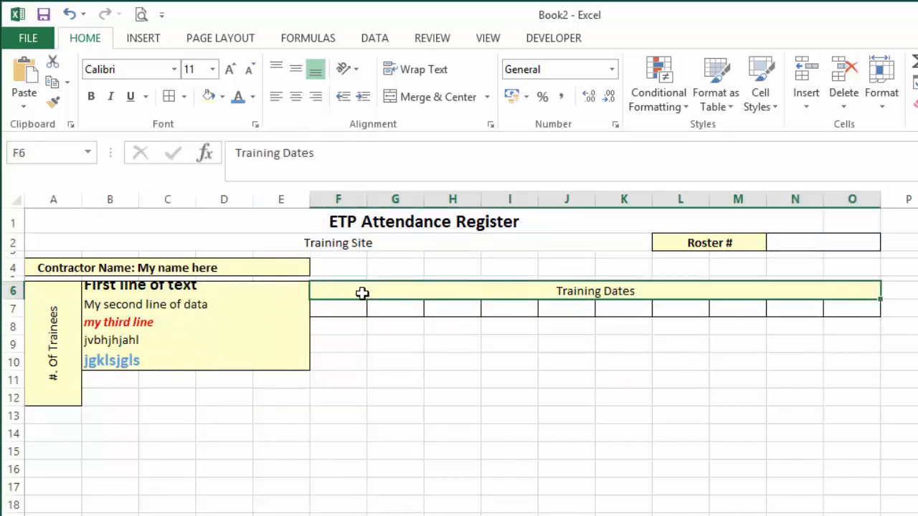
mouse_move(362, 301)
mouse_down()
mouse_move(390, 297)
mouse_move(389, 307)
mouse_up()
click(388, 290)
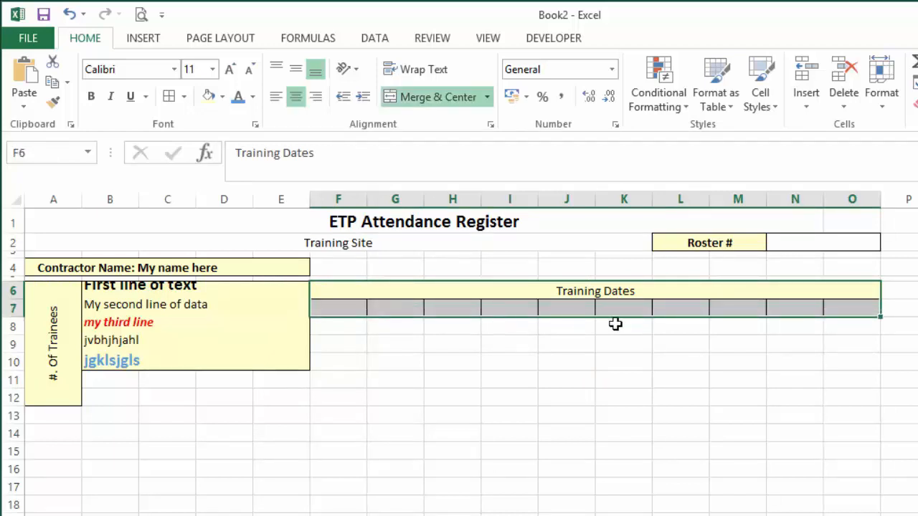
key(ctrl+c)
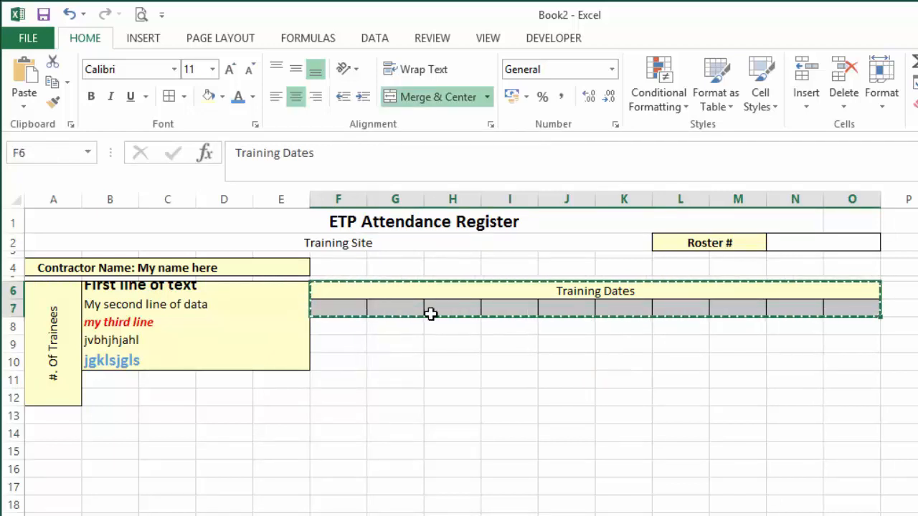
click(344, 327)
key(ctrl+v)
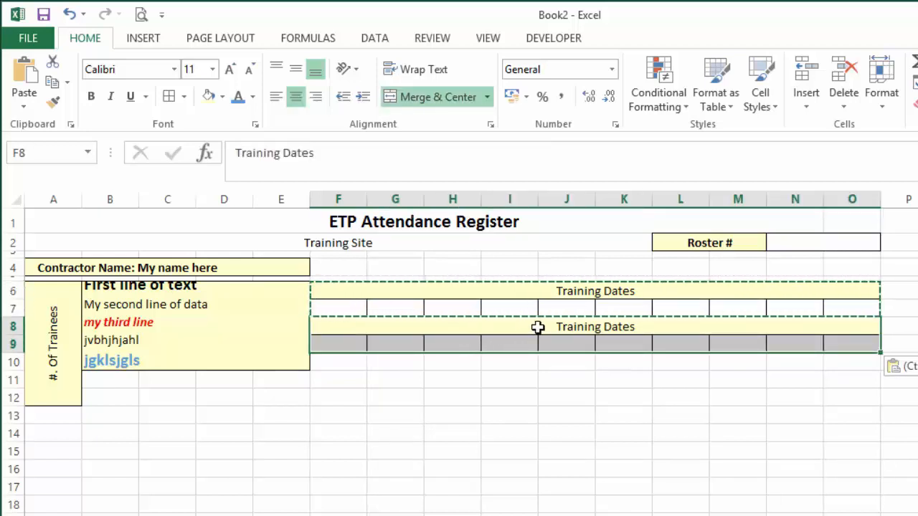
Replace the heading text in the merged cell F8 with "Start and End".
click(563, 326)
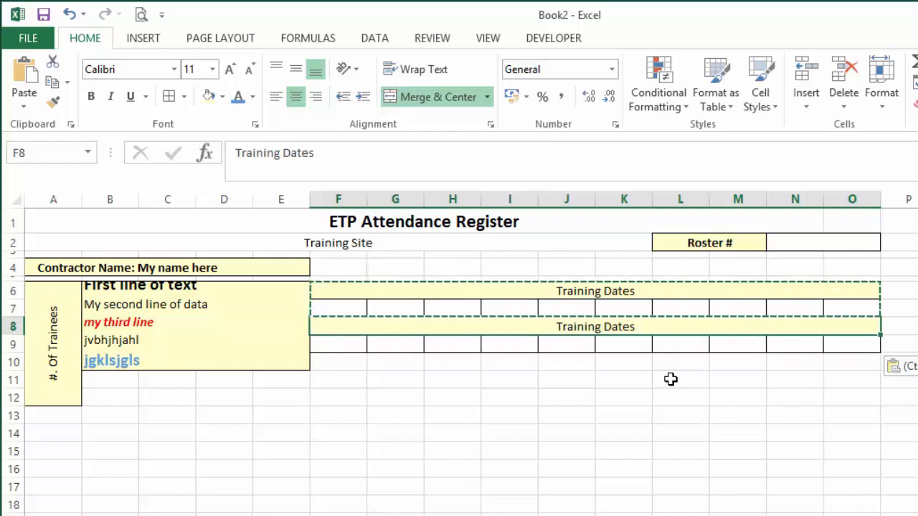
text(Start and End)
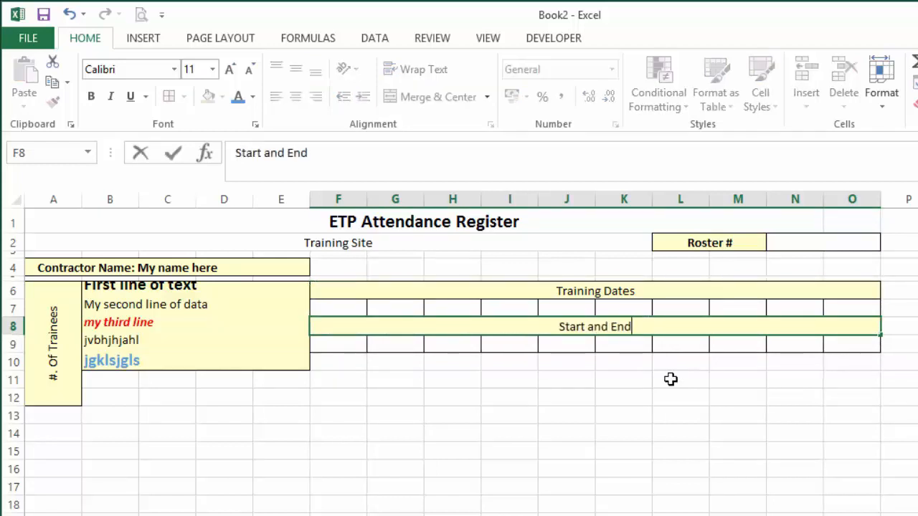
key(Return)
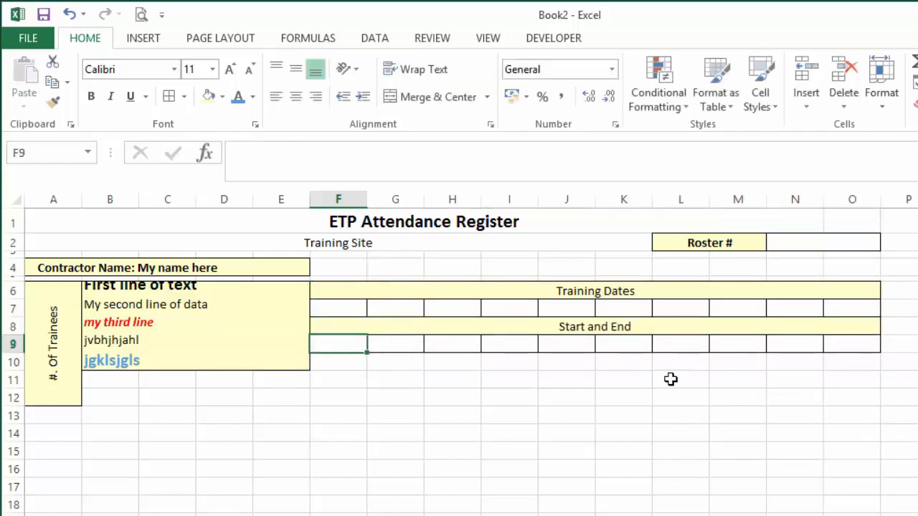
Copy the Start and End heading with its bordered row (F8:O9) and paste it at F10.
click(357, 325)
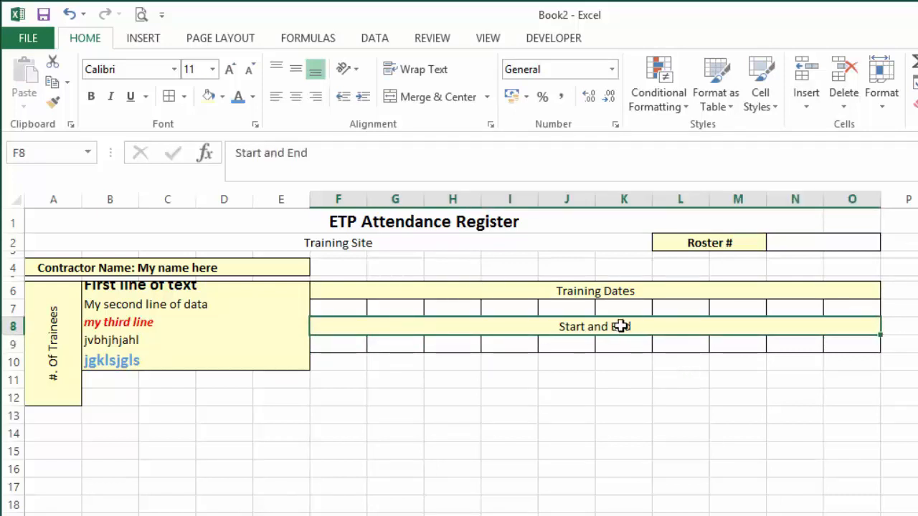
drag(620, 326, 635, 344)
key(ctrl+c)
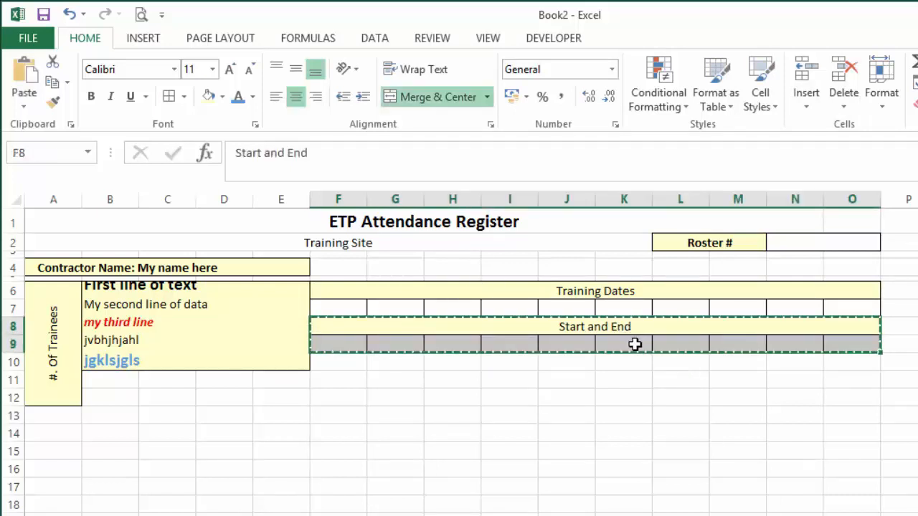
click(350, 360)
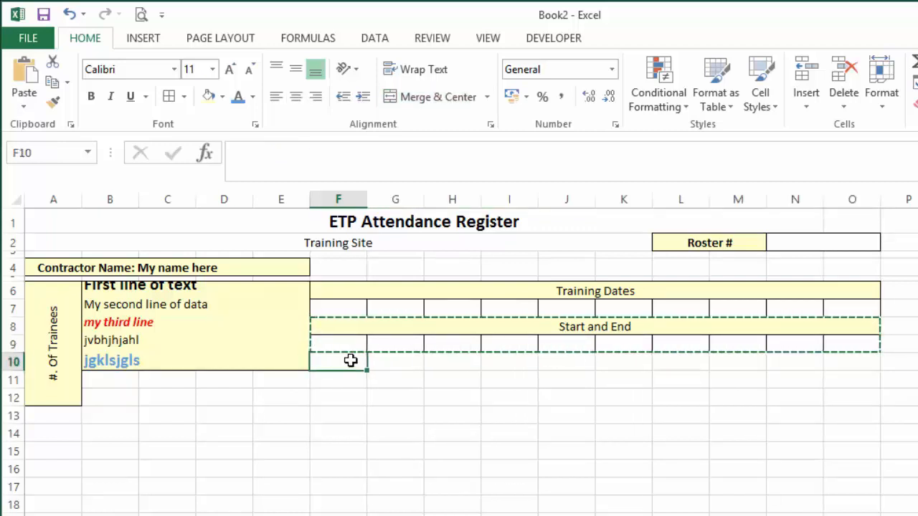
key(ctrl+v)
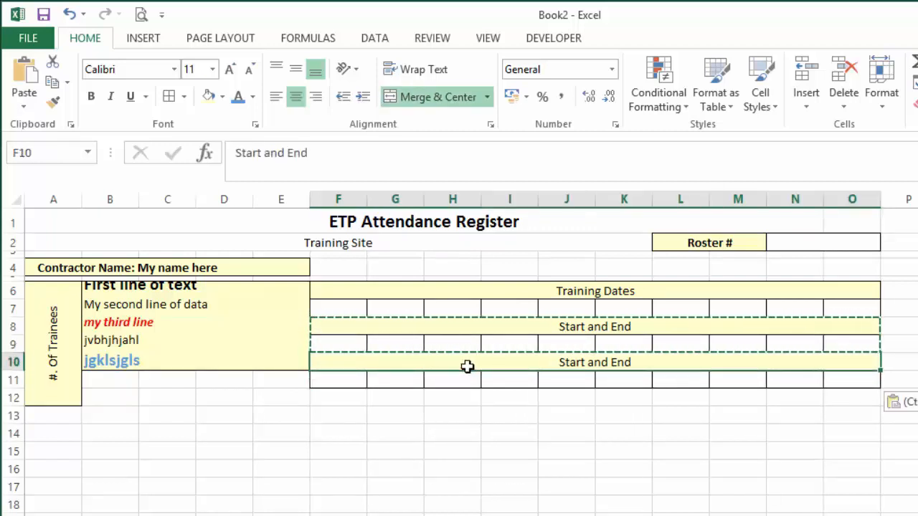
Replace the heading text in the merged cell F10 with "Hours and Minutes".
text(Hours and )
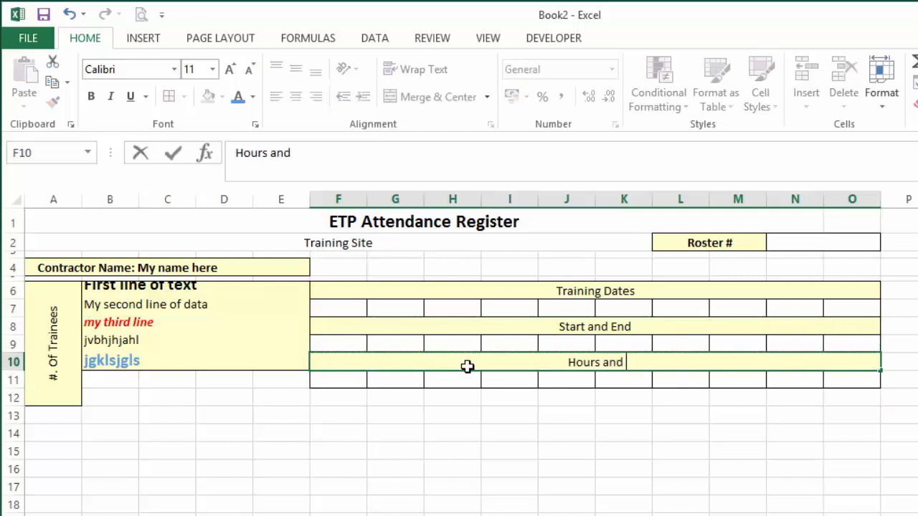
text(Minutes)
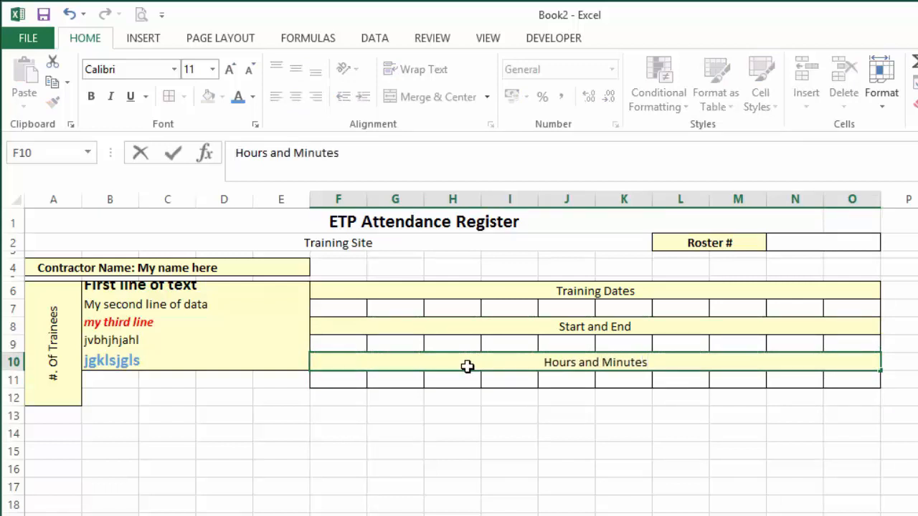
key(Return)
key(Return)
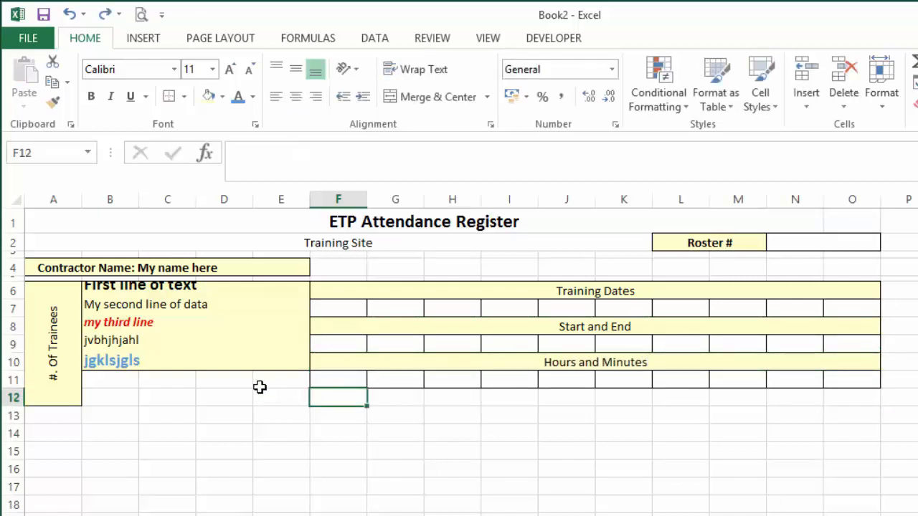
Make row 12 about twice as tall, and merge and center F12:O12 with the light yellow fill and an outline border.
drag(14, 404, 16, 424)
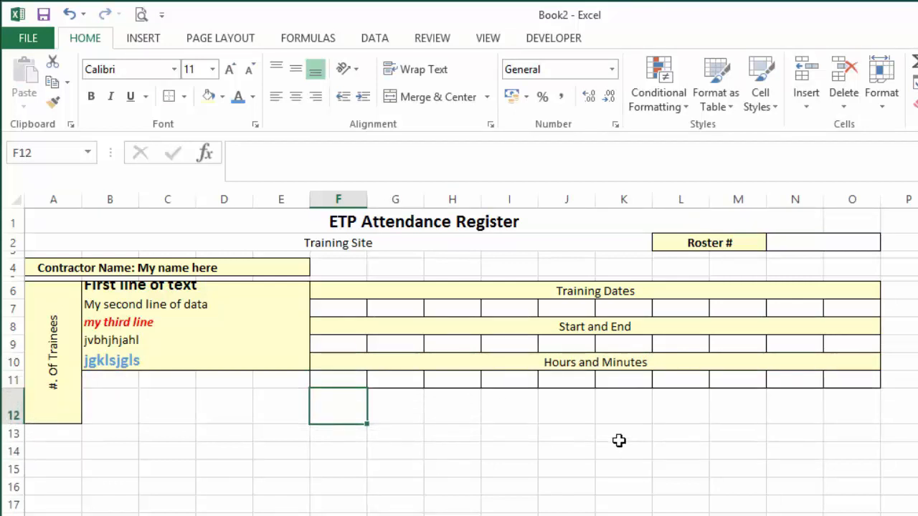
drag(344, 411, 823, 404)
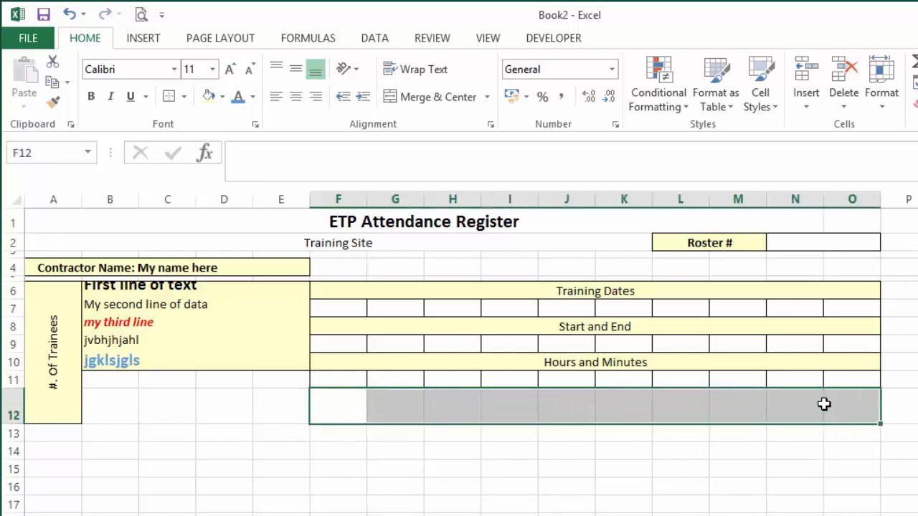
click(435, 97)
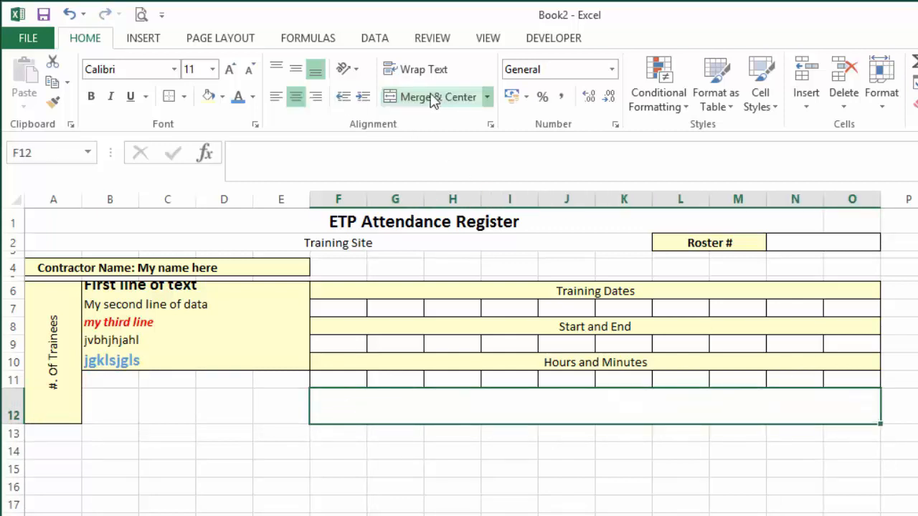
click(209, 98)
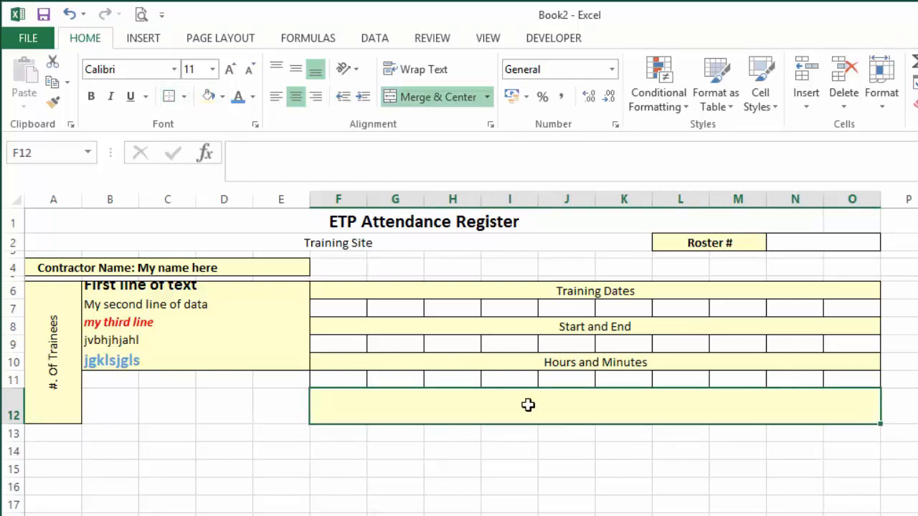
Enter "Trainee Initials:" in the merged cell F12, with "more text in here" on a second line of the same cell.
text(Trainee )
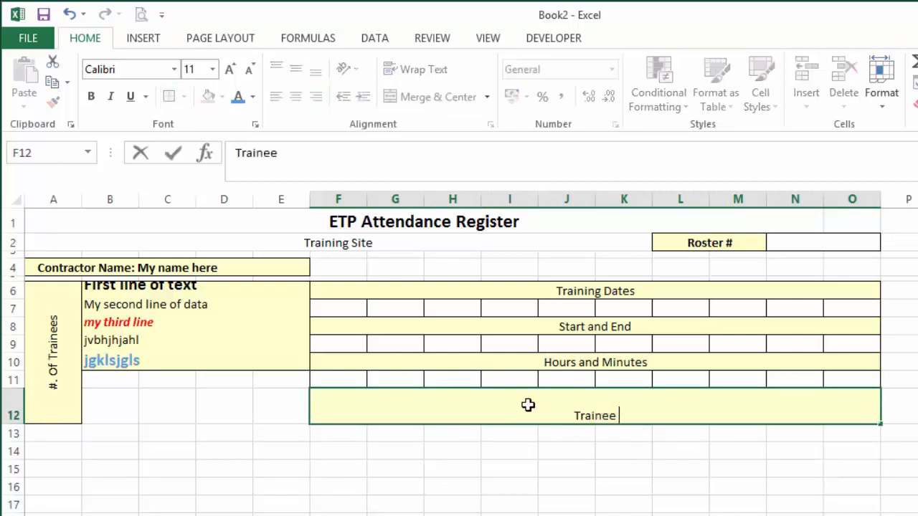
text(Initials:)
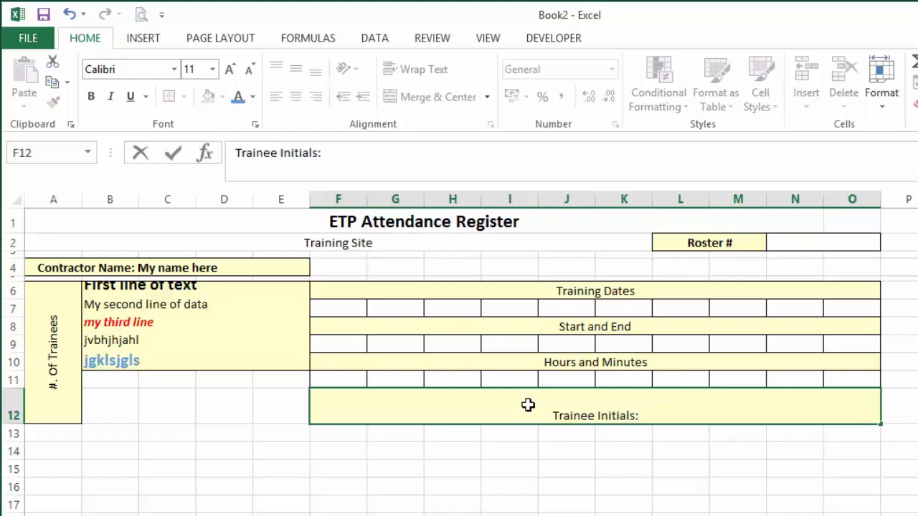
key(alt+Return)
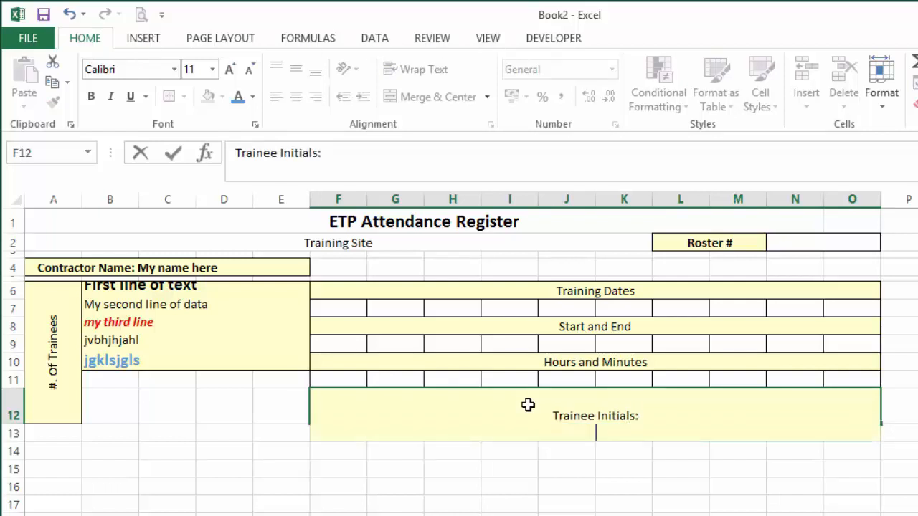
text(more text in here)
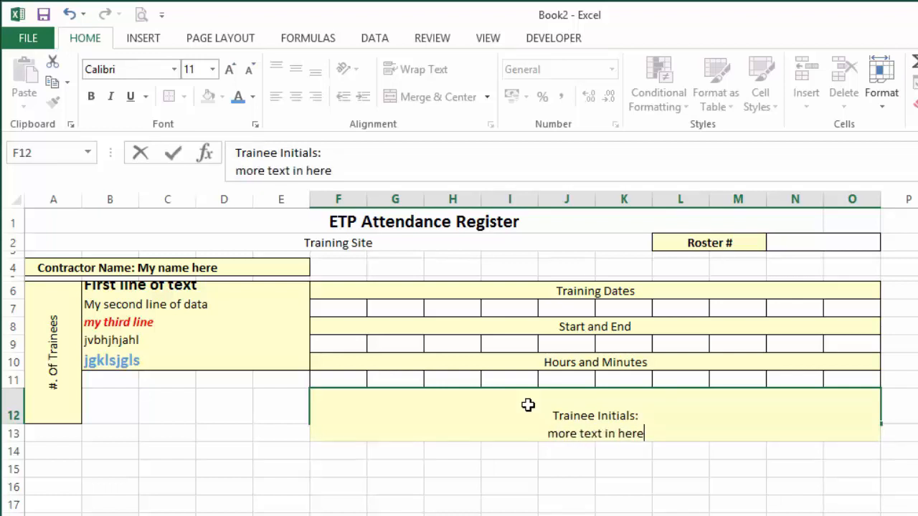
key(Return)
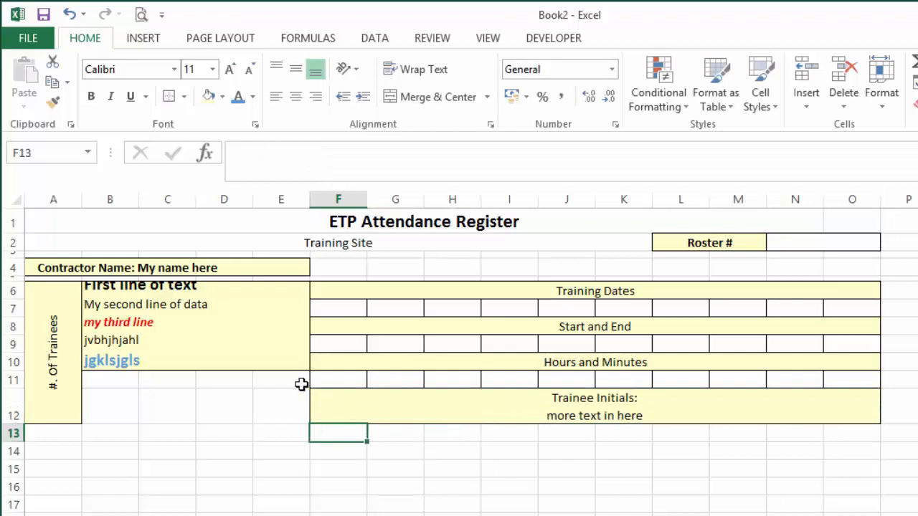
Merge and center B11:B12 with the light yellow fill and an outside border.
drag(117, 381, 119, 412)
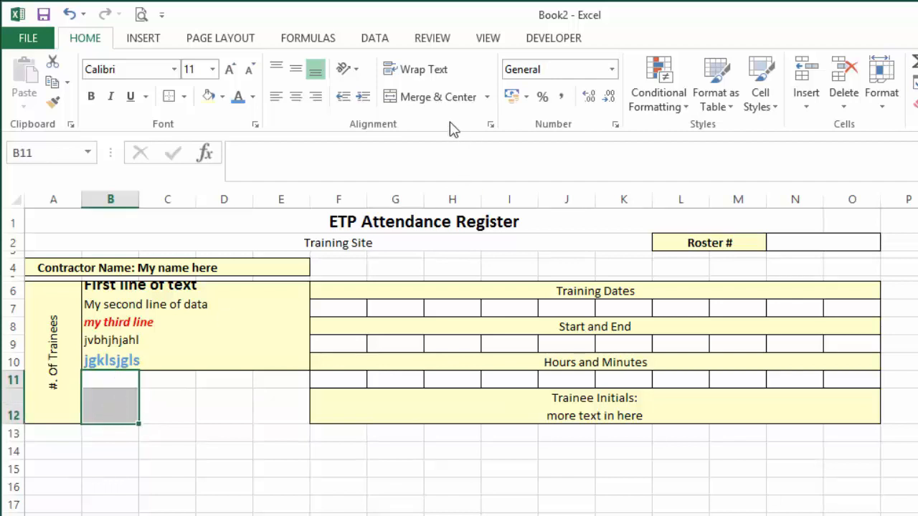
click(438, 99)
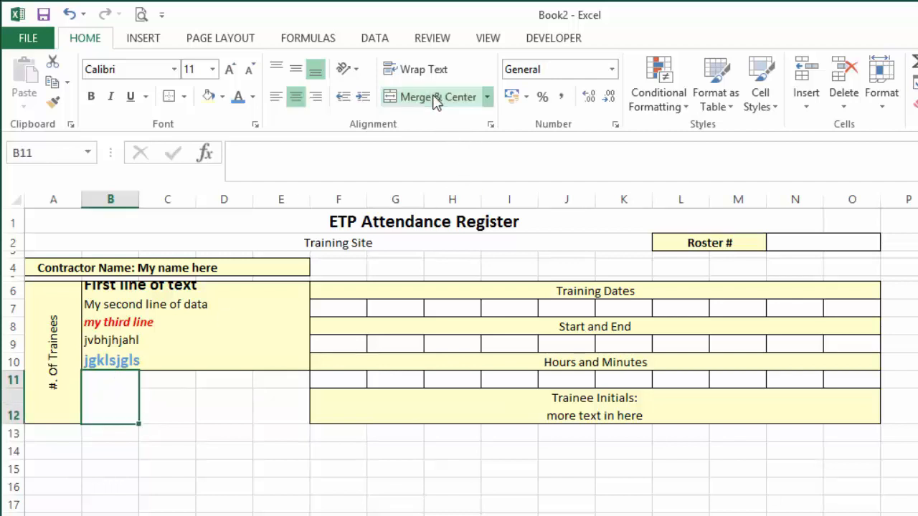
click(208, 101)
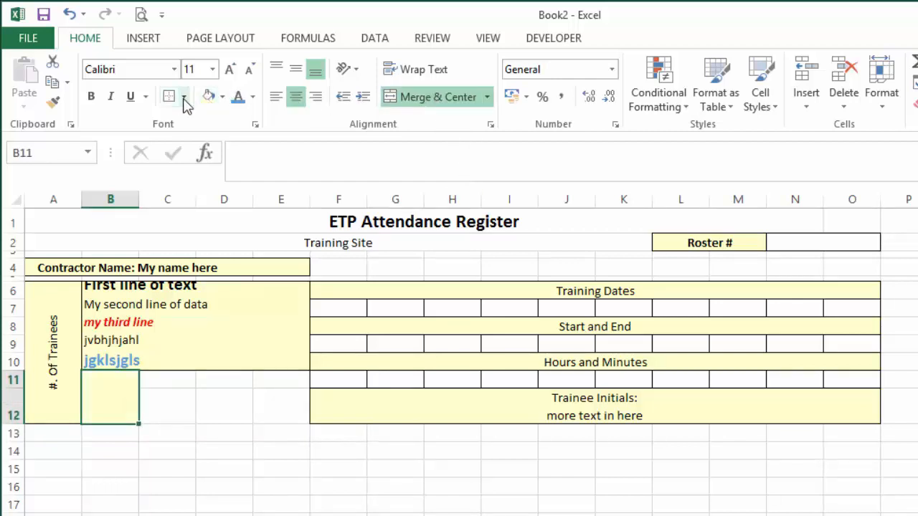
click(184, 96)
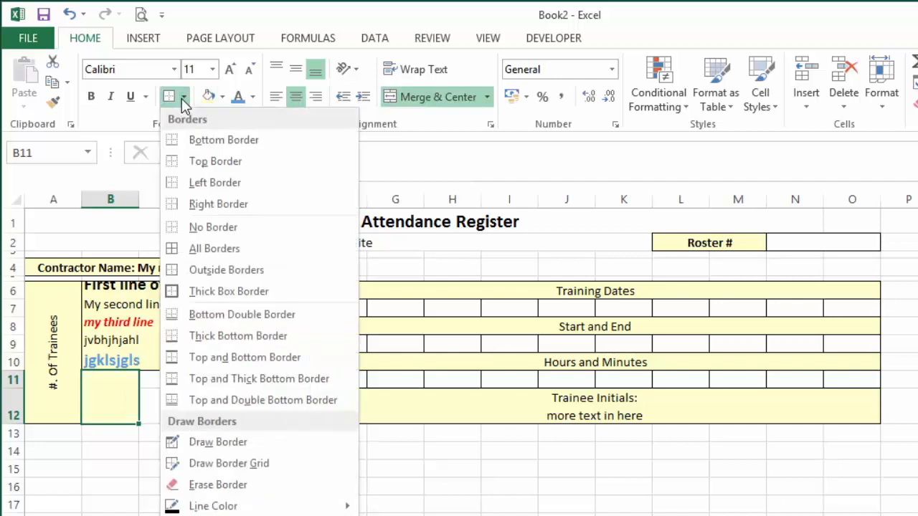
click(233, 271)
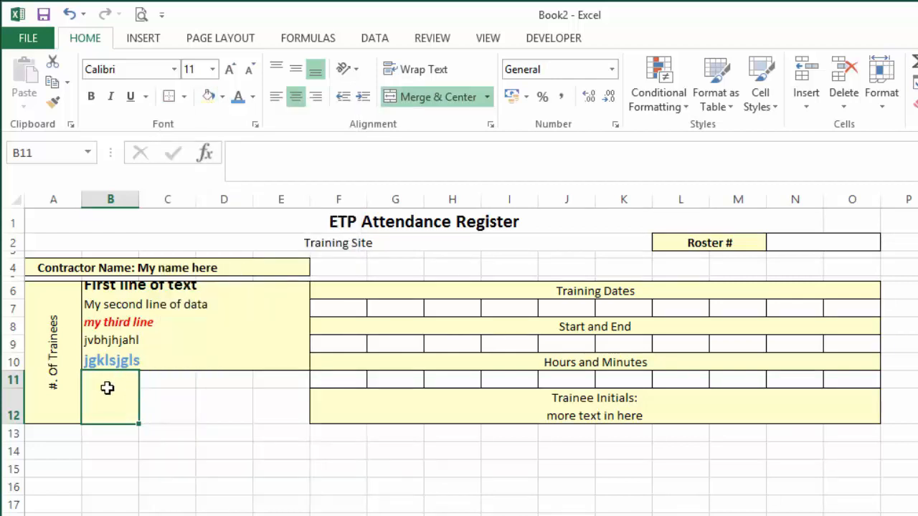
Enter "Job" in the merged cell B11, with "No." on a second line of the same cell.
text(Jo)
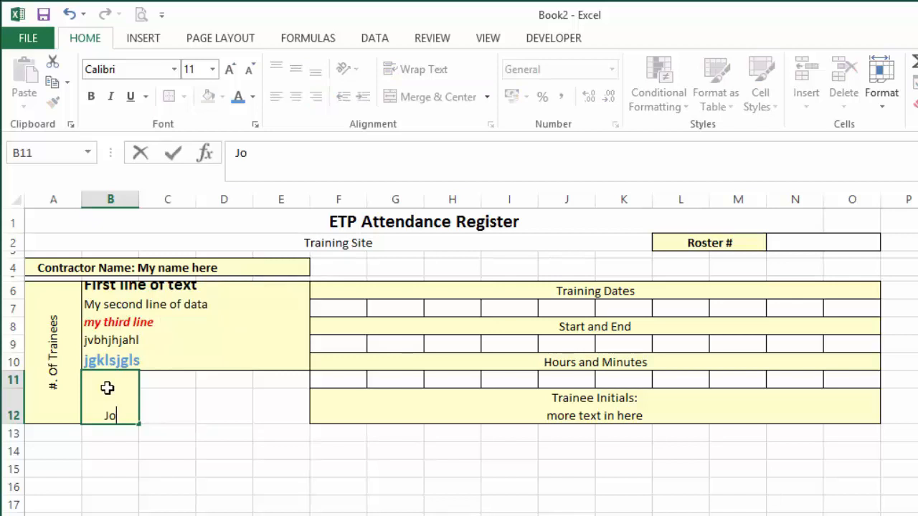
text(b)
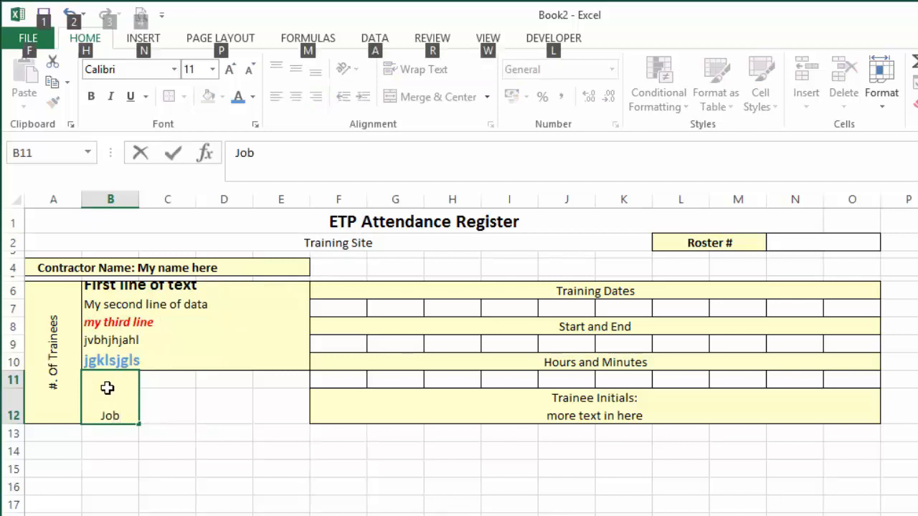
key(alt+Return)
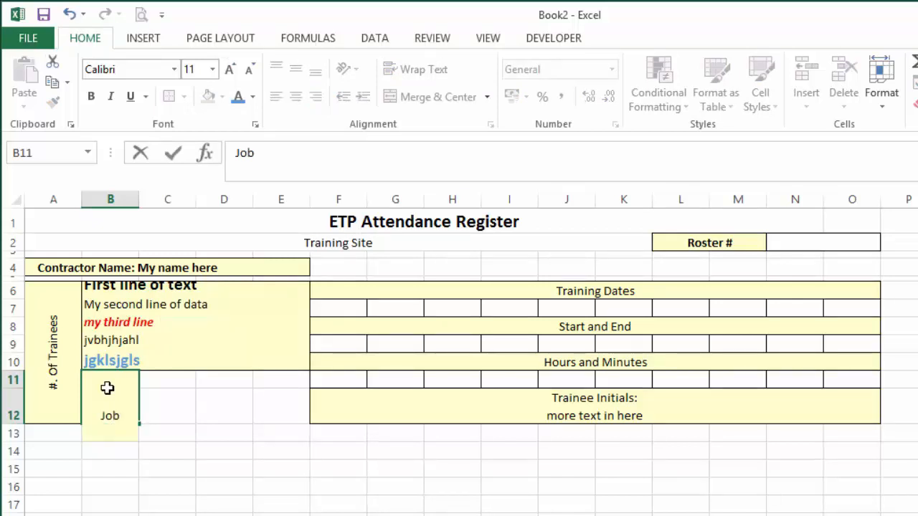
text(No.)
key(Return)
Center the Job No. label horizontally and vertically in its cell, and make it bold and underlined.
click(107, 388)
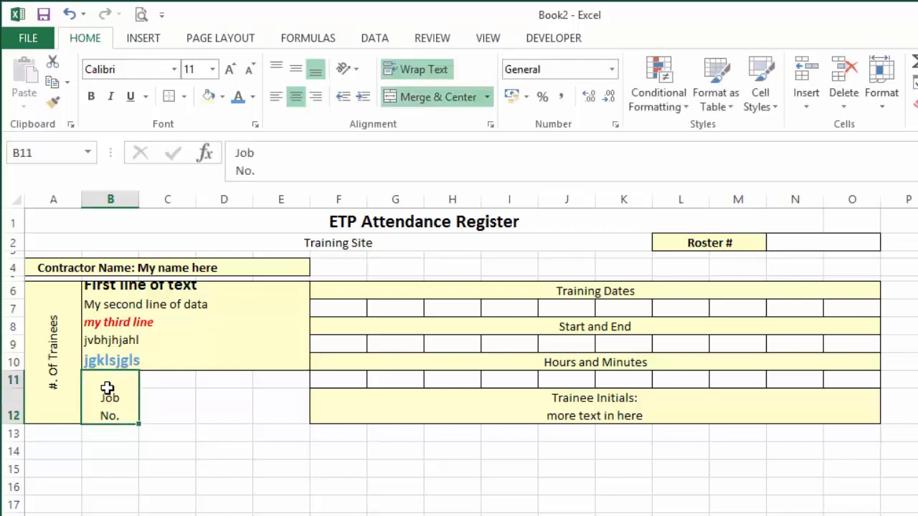
click(296, 98)
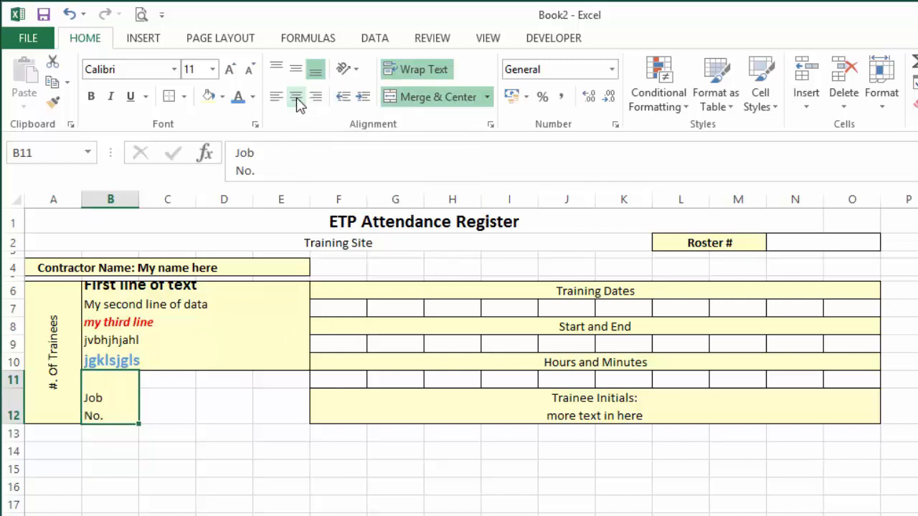
click(296, 98)
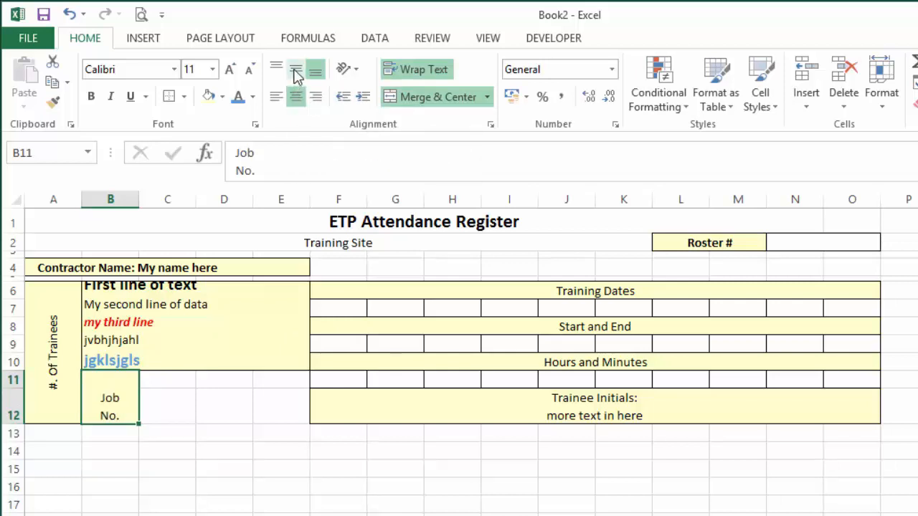
click(295, 71)
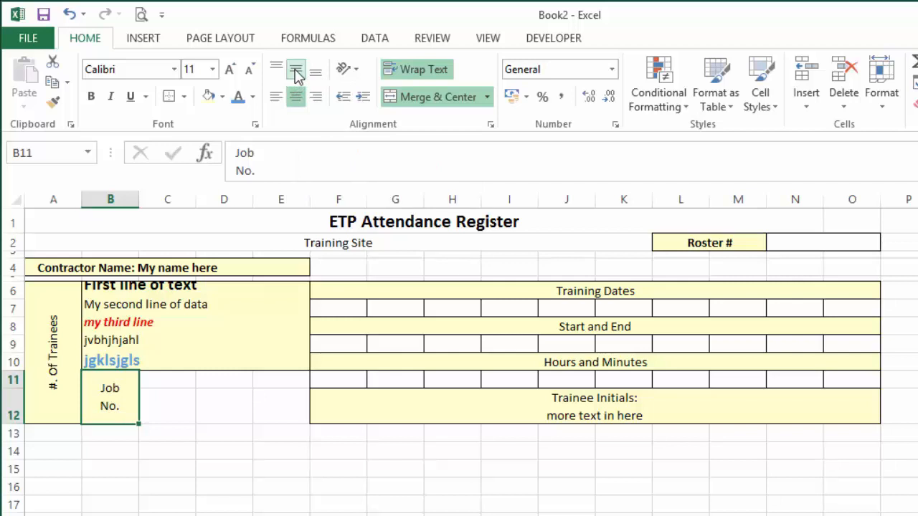
click(92, 97)
click(131, 97)
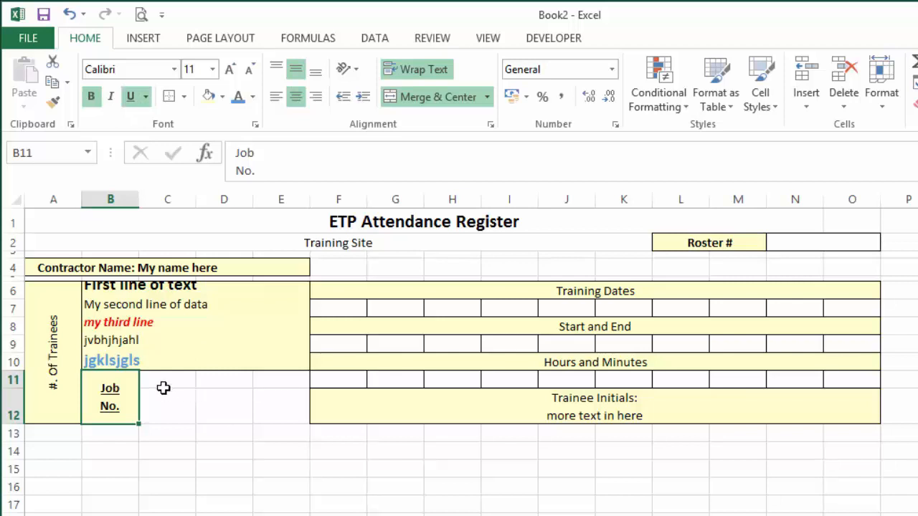
Merge and center C11:D12 with the light yellow fill and an outline border, and set its vertical alignment to middle.
drag(165, 383, 217, 393)
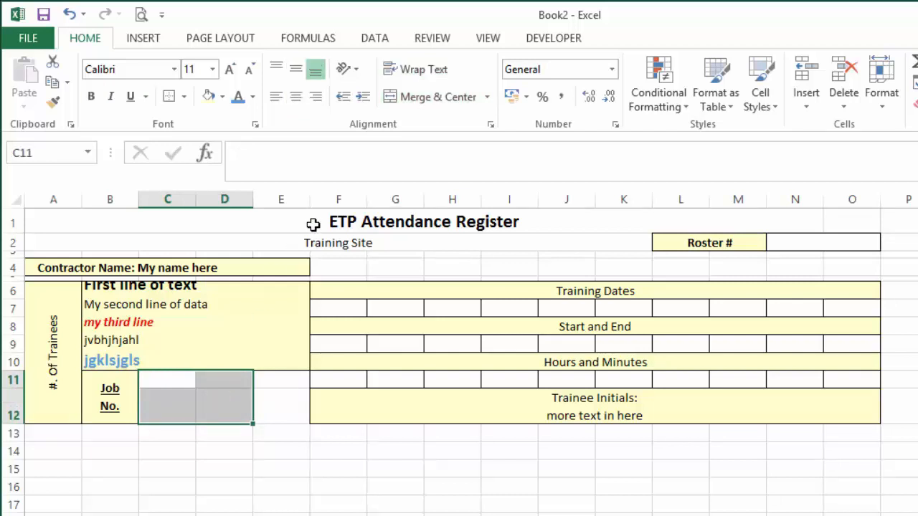
click(440, 103)
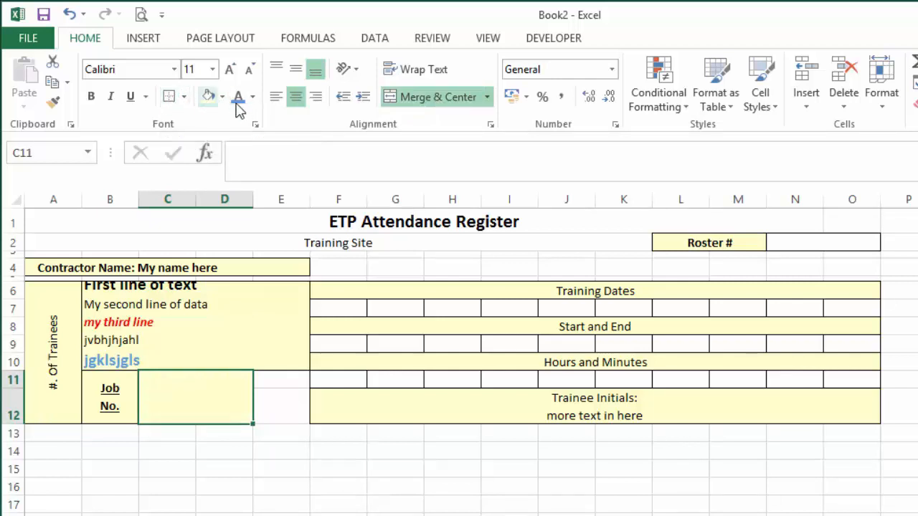
click(297, 69)
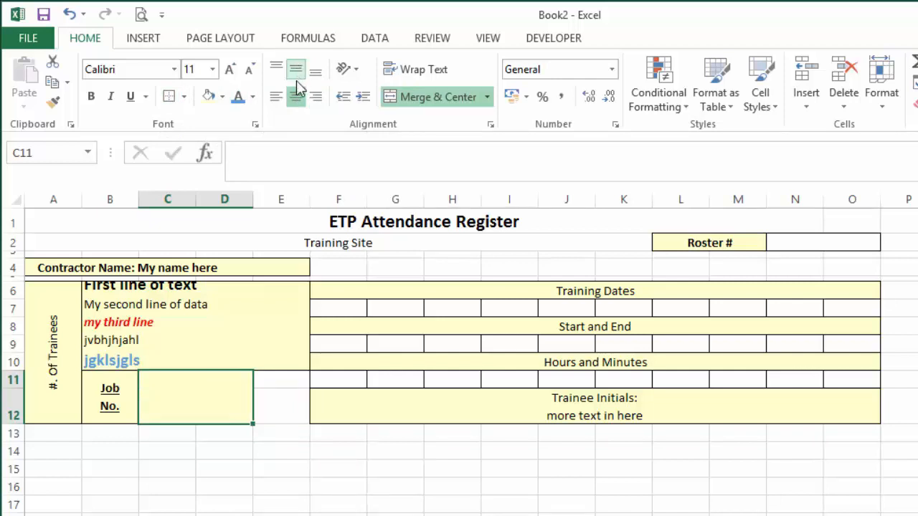
click(298, 93)
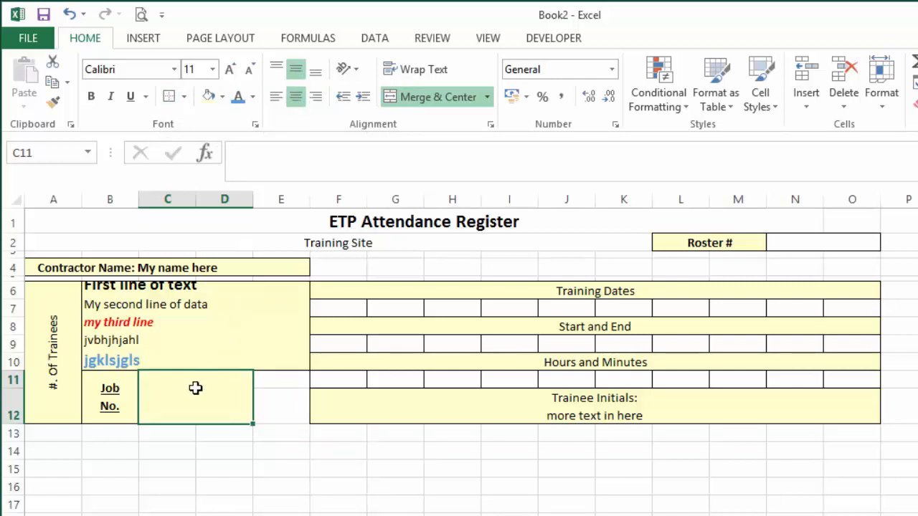
Enter "Trainee Name" in the merged cell C11, and make it bold and underlined.
text(Trai)
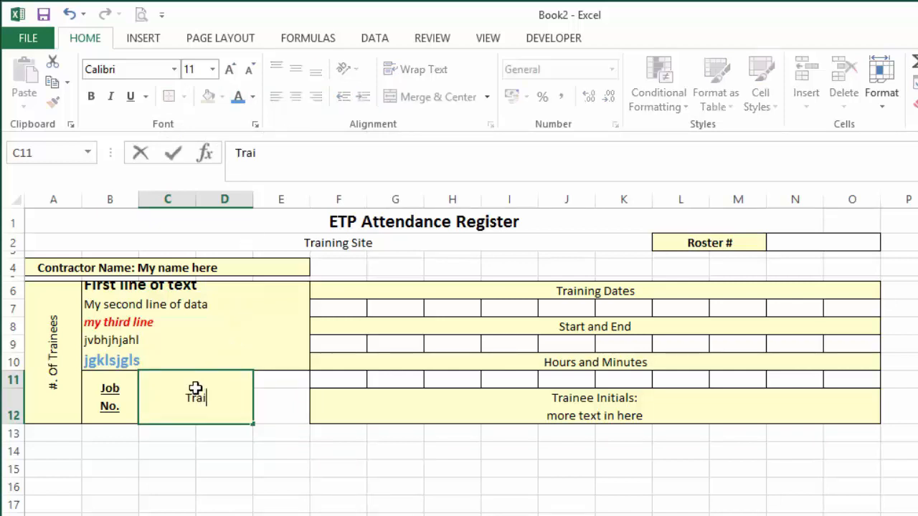
text(nee Name)
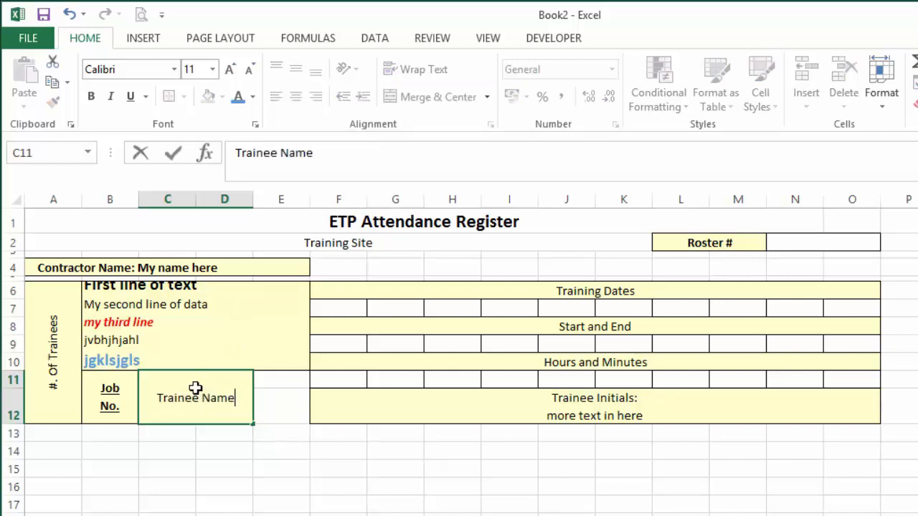
key(Return)
click(195, 388)
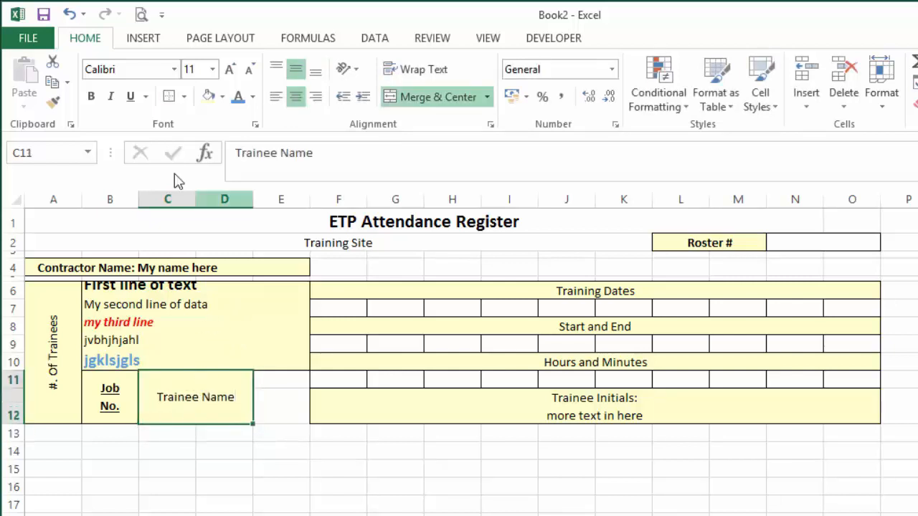
click(91, 96)
click(129, 104)
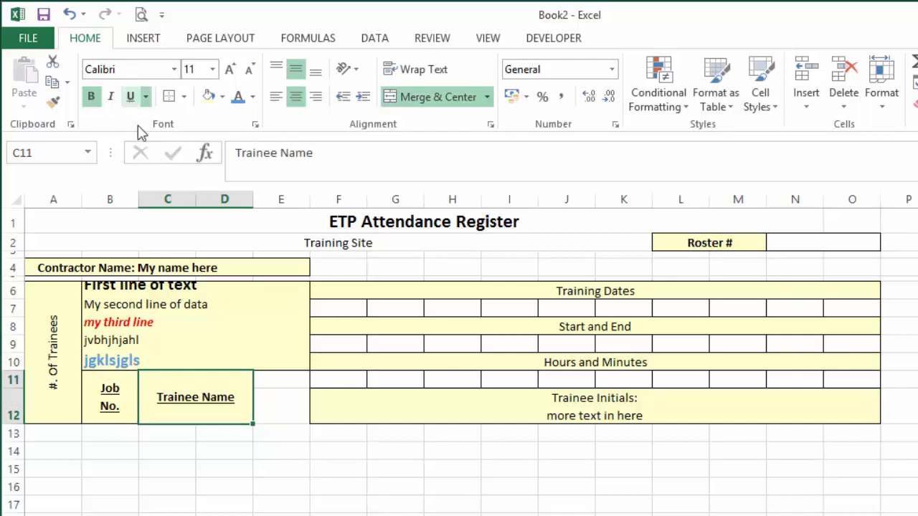
Widen column E to nearly four times its width, and merge and center E11:E12 with the light yellow fill and an outline border.
drag(293, 379, 292, 404)
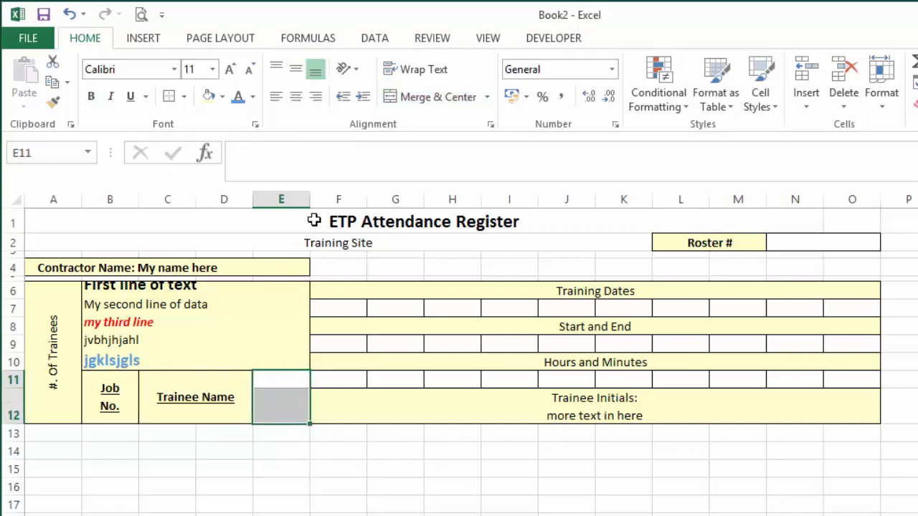
drag(312, 200, 474, 224)
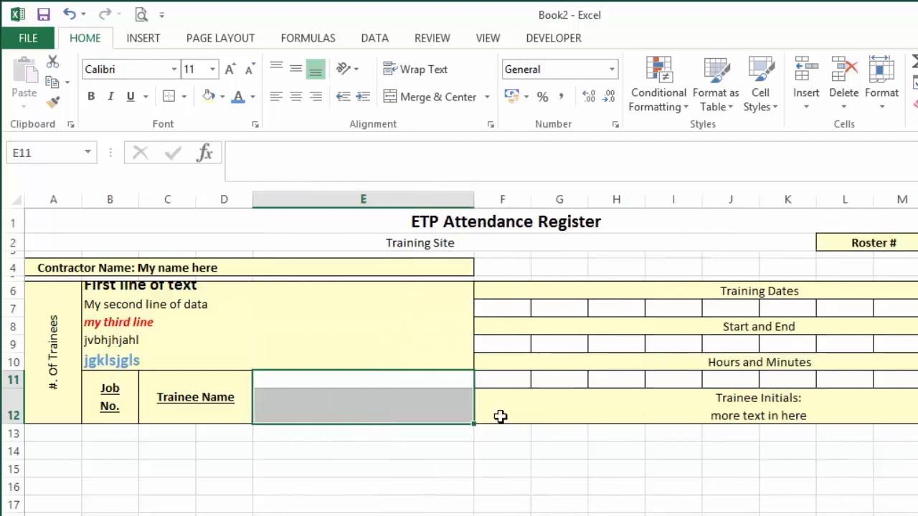
key(alt+Tab)
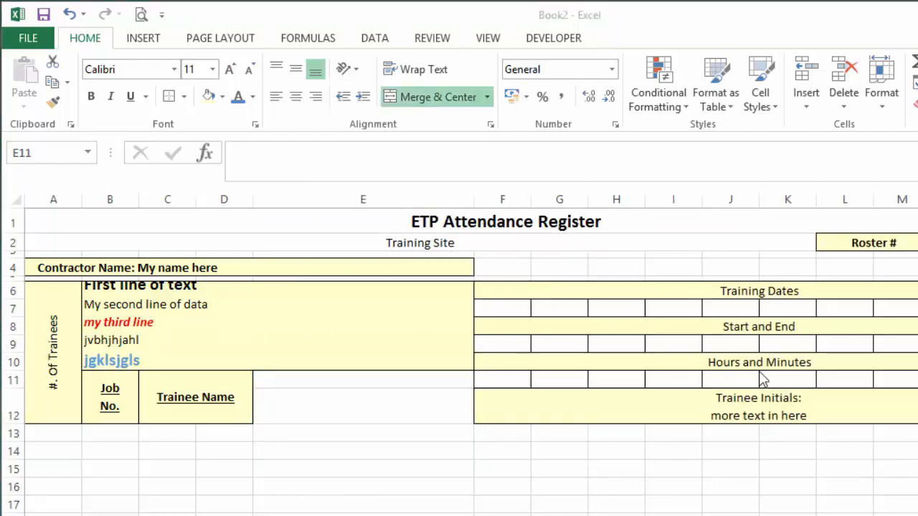
key(alt+Tab)
drag(362, 378, 370, 401)
click(436, 101)
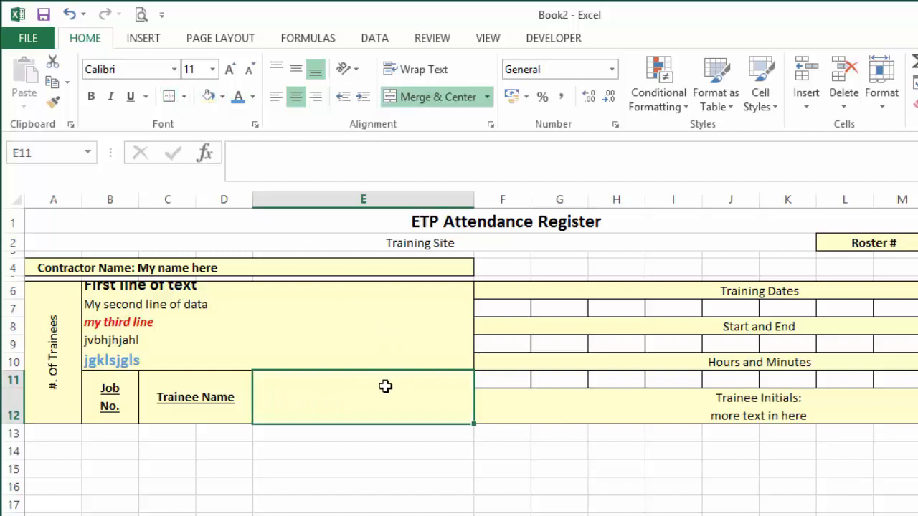
Enter "Trainee Signatue:" in the merged cell E11, with "whatever other text goes in here" on a second line of the same cell.
text(Train)
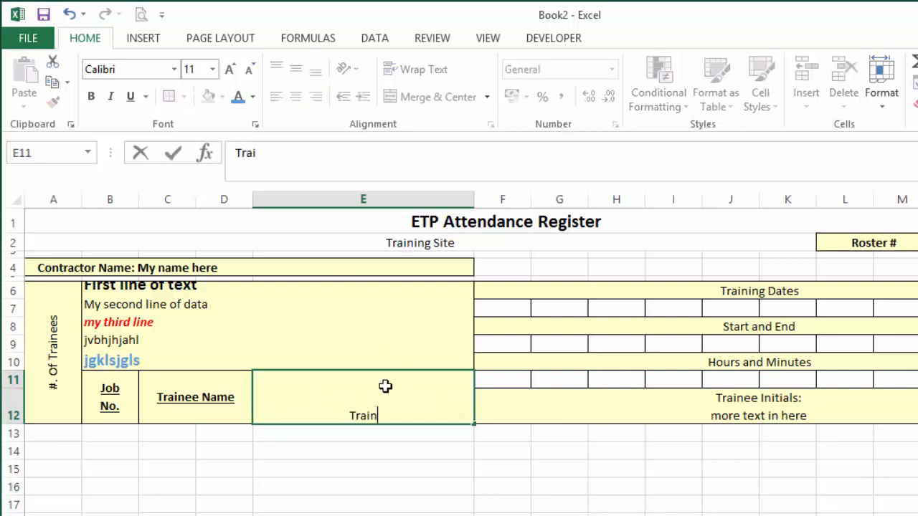
text(ee S)
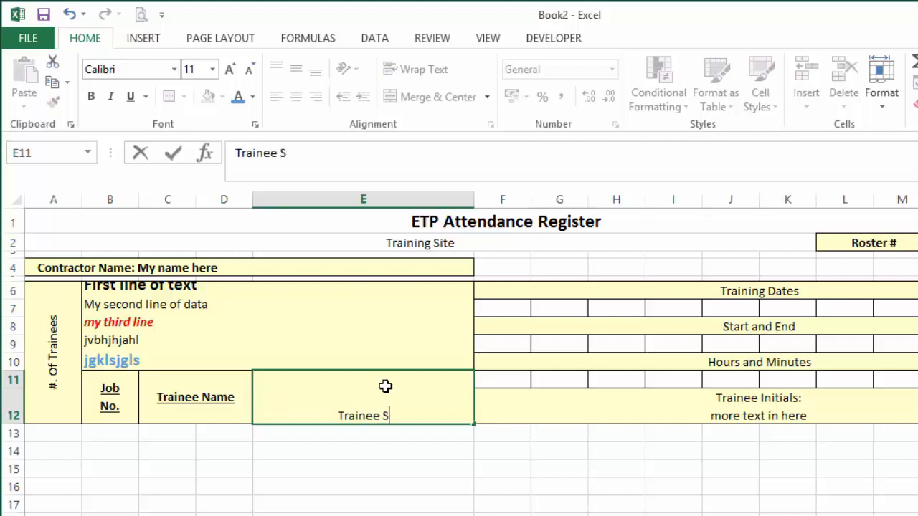
text(ignatue:)
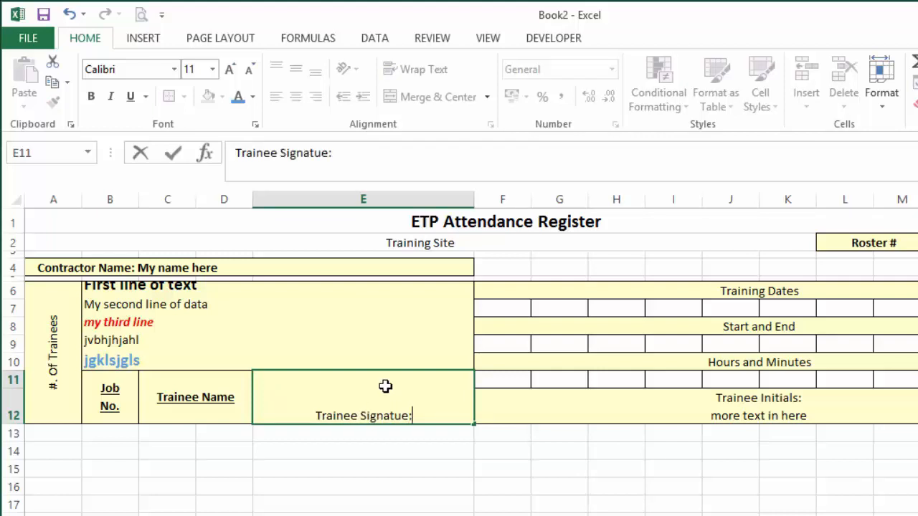
key(alt+Return)
text(wh)
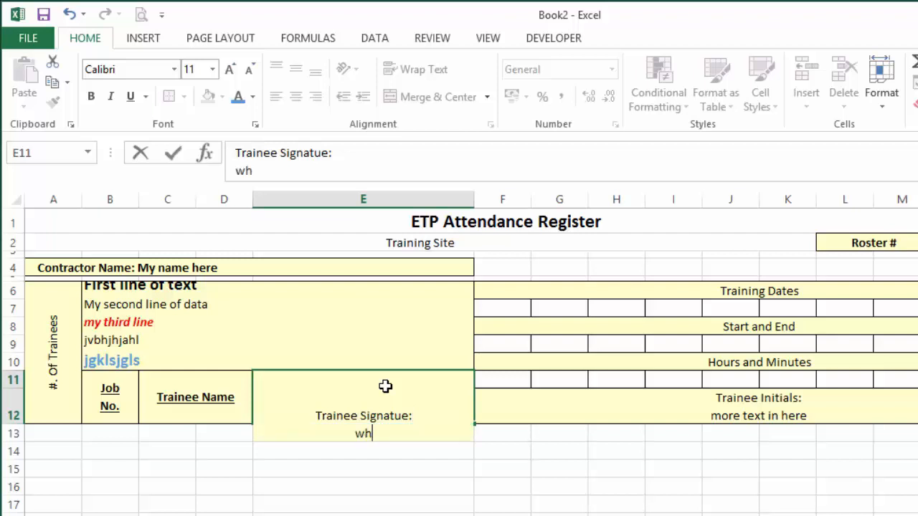
text(atever o)
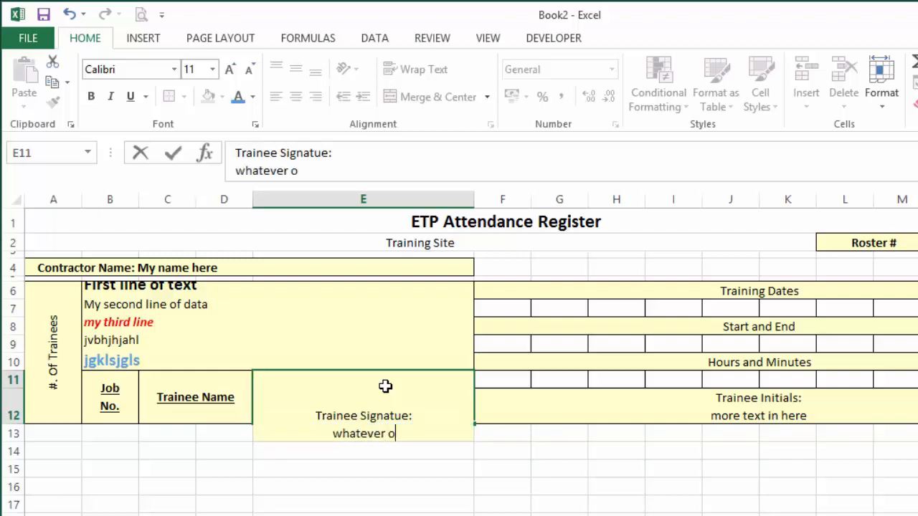
text(ther text )
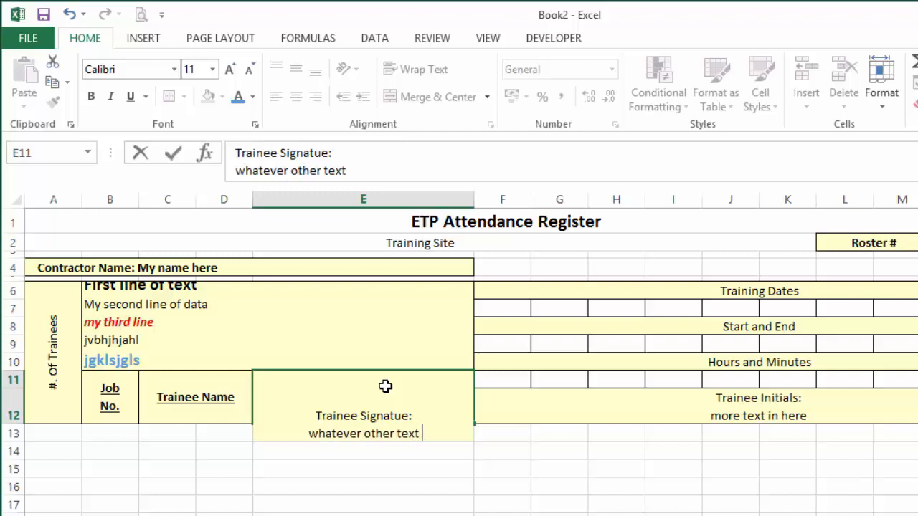
text(goes in here)
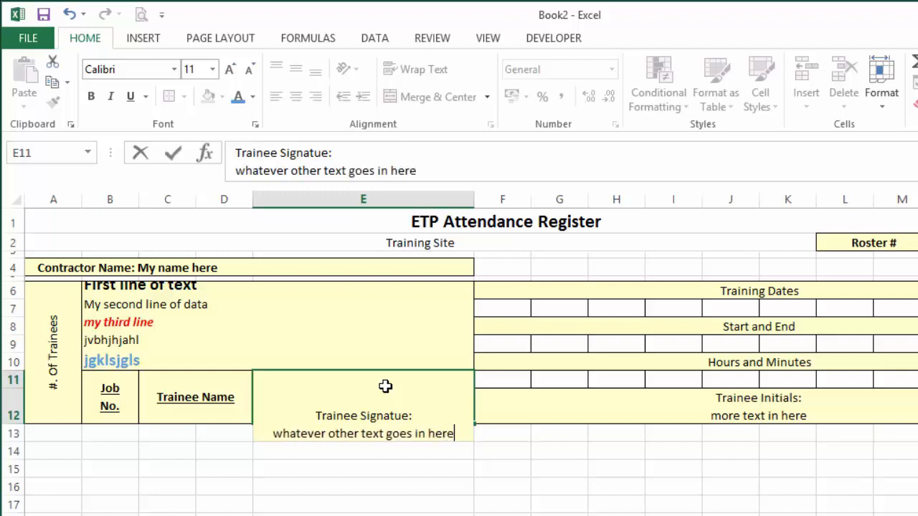
key(Return)
Align the text in the merged cell E11 to the top and underline only its first line.
click(385, 386)
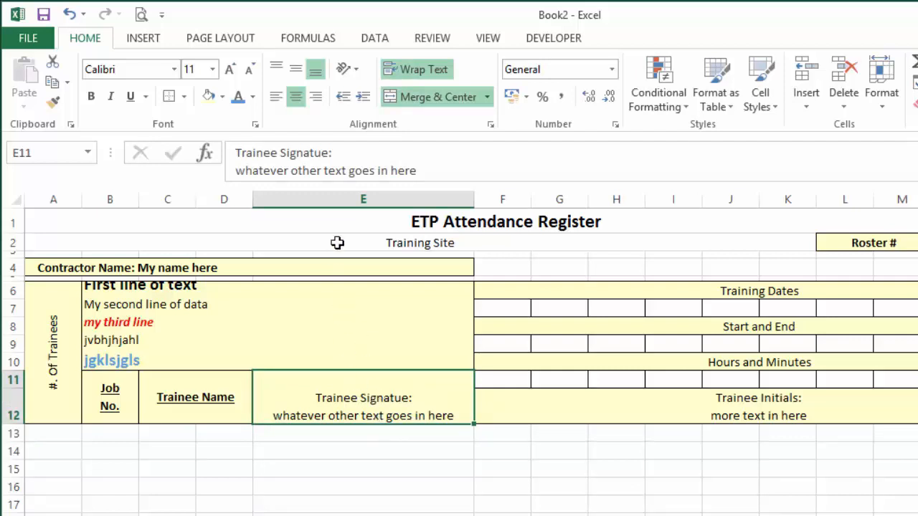
click(277, 70)
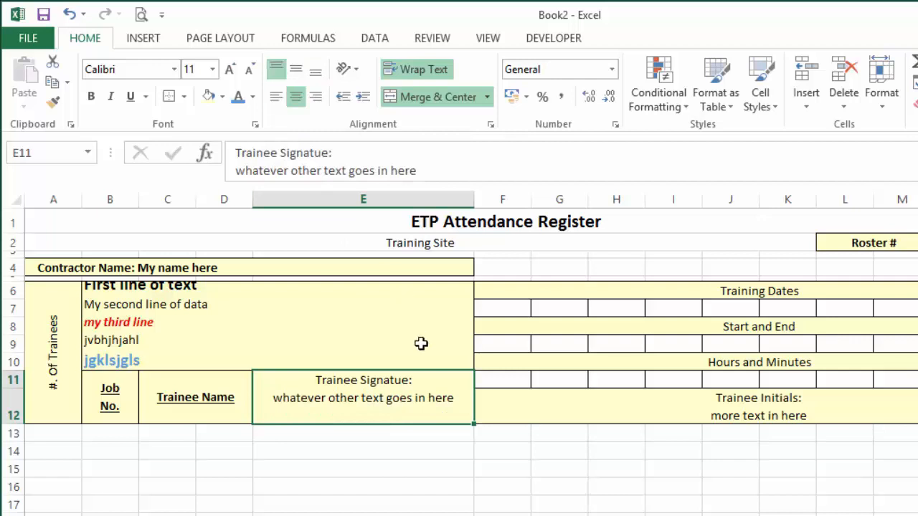
click(345, 152)
drag(315, 149, 234, 146)
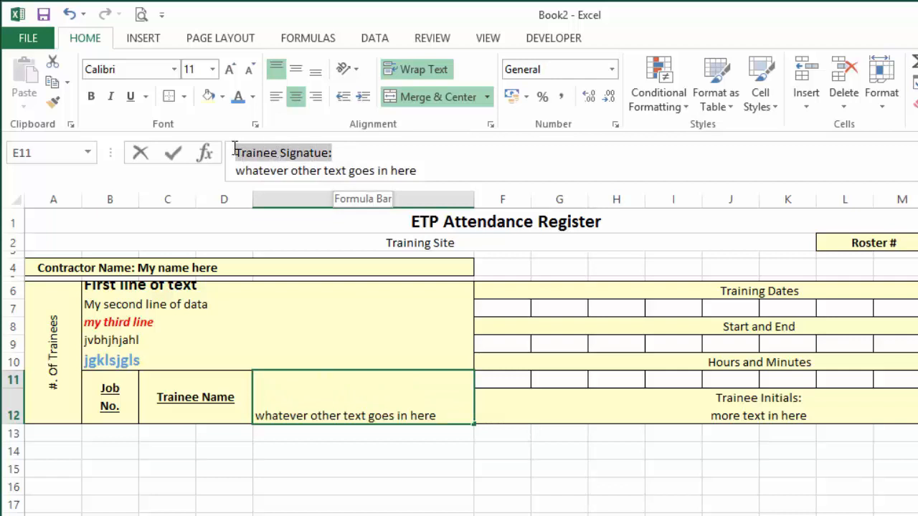
click(133, 102)
key(Return)
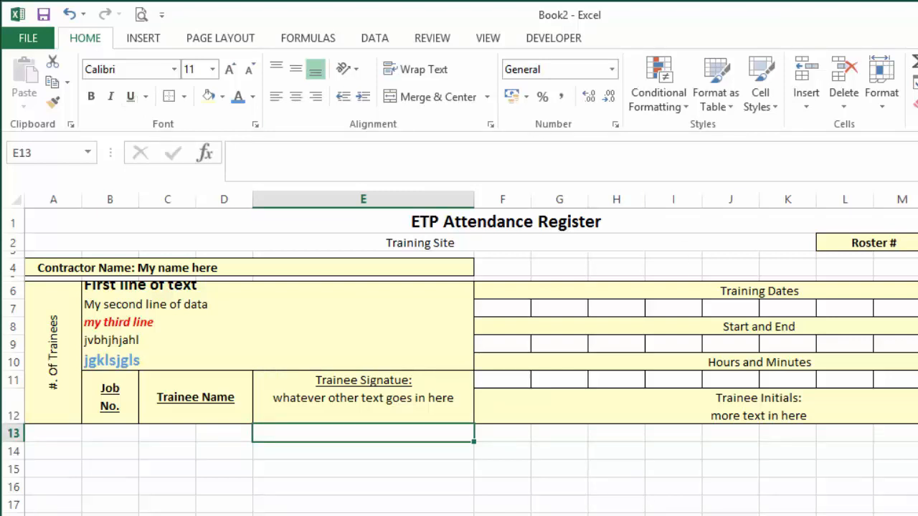
Switch to the San Francisco BART Multiple Day form workbook and check the width of its column G.
click(557, 294)
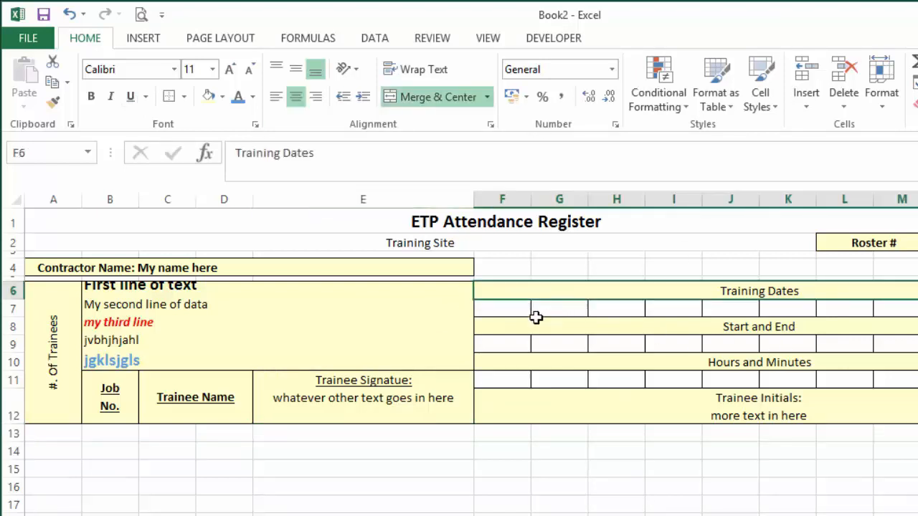
drag(504, 464, 917, 436)
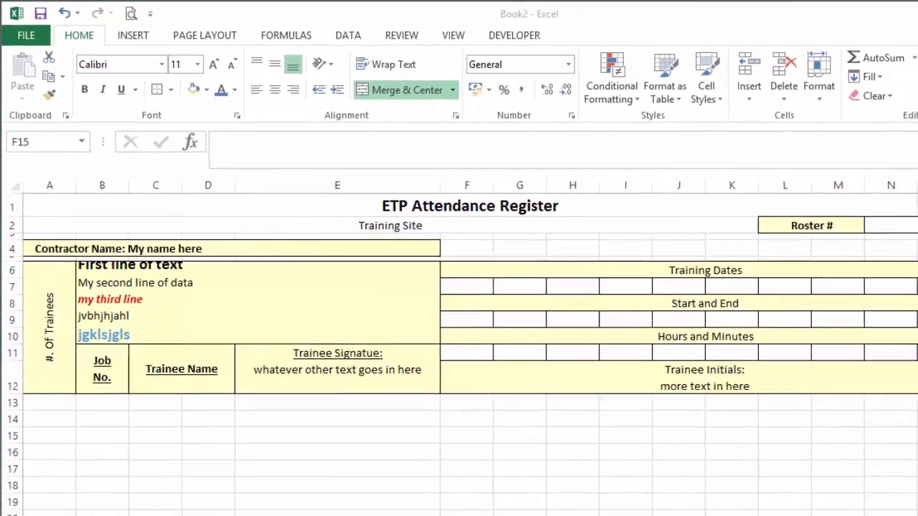
drag(917, 115, 849, 113)
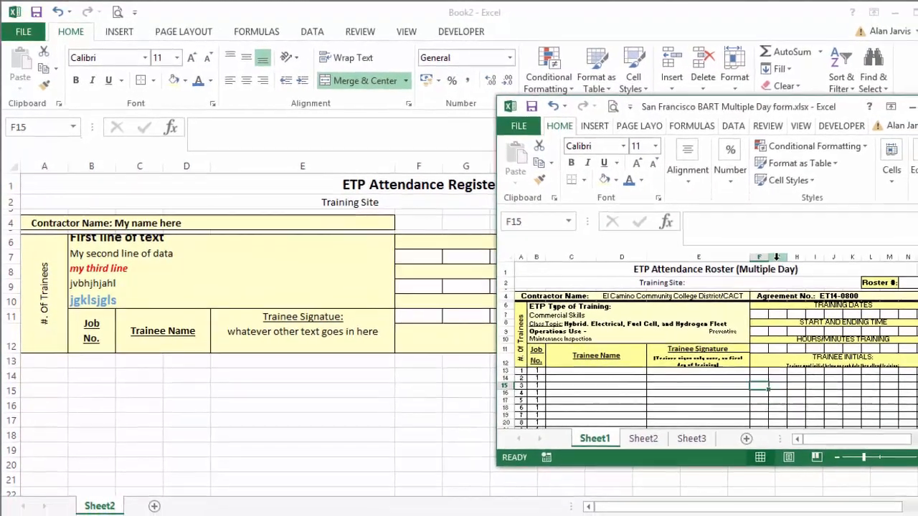
click(790, 261)
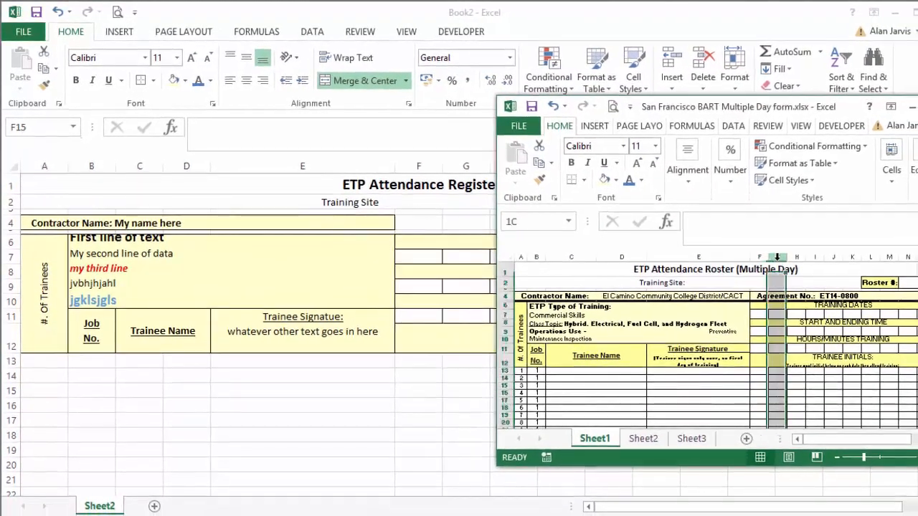
right_click(778, 256)
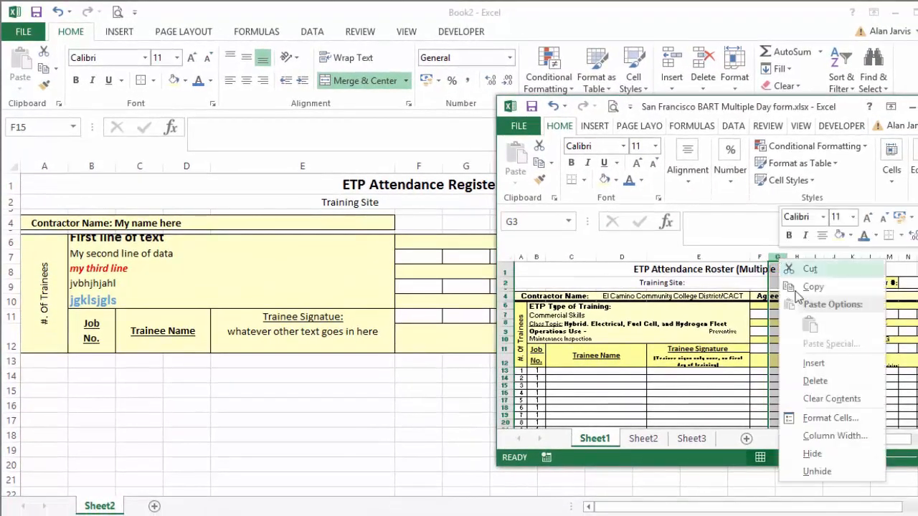
click(839, 438)
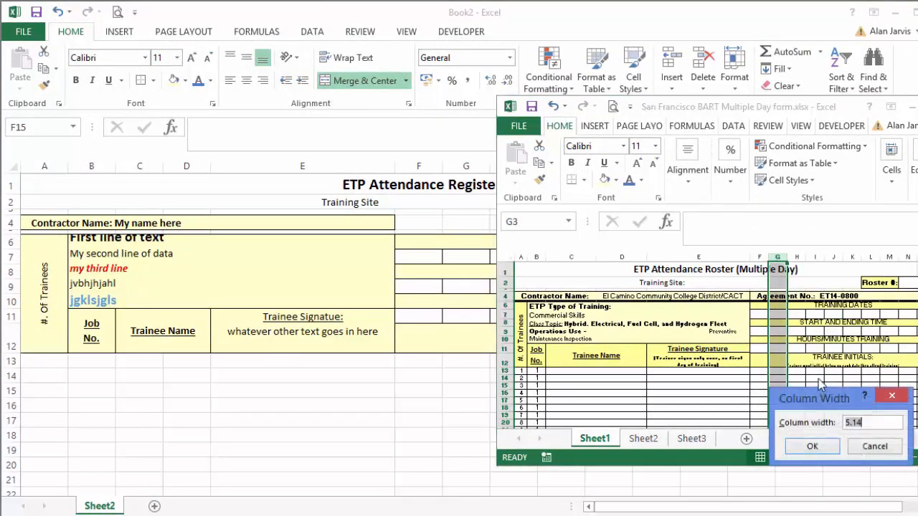
drag(823, 392, 594, 308)
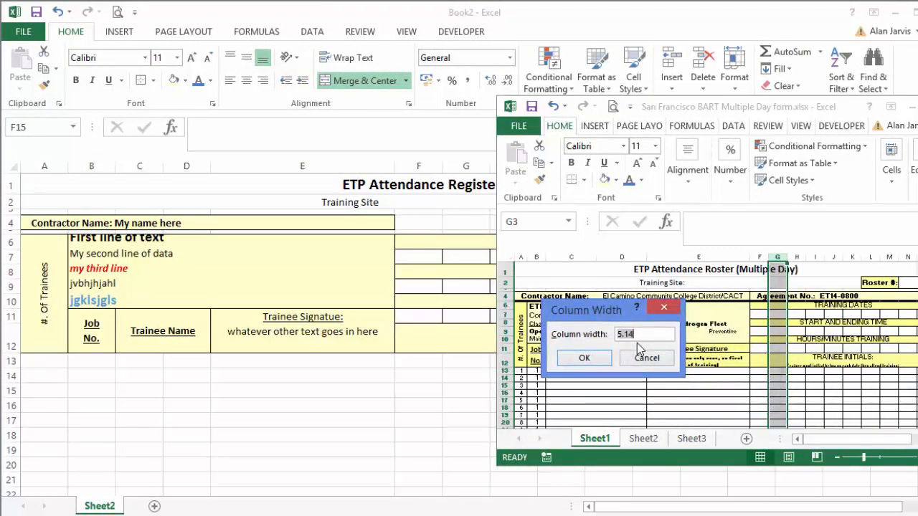
drag(647, 334, 600, 329)
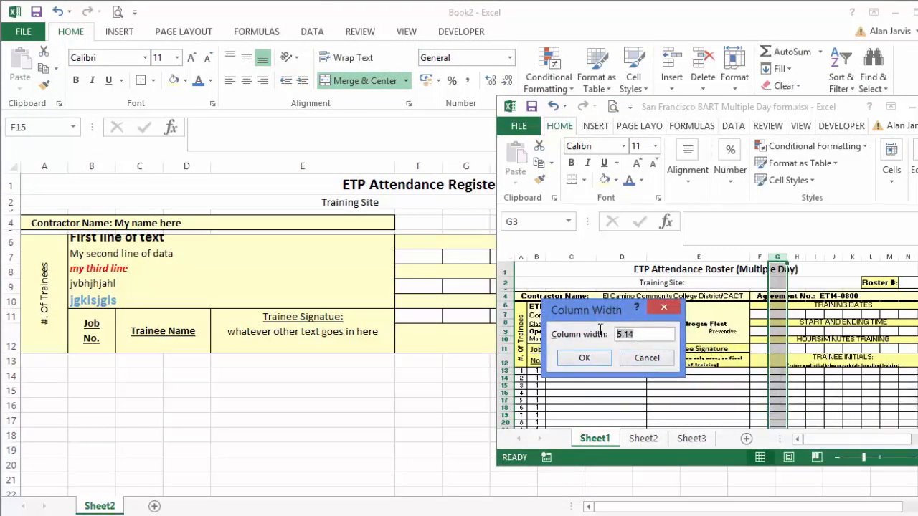
click(641, 358)
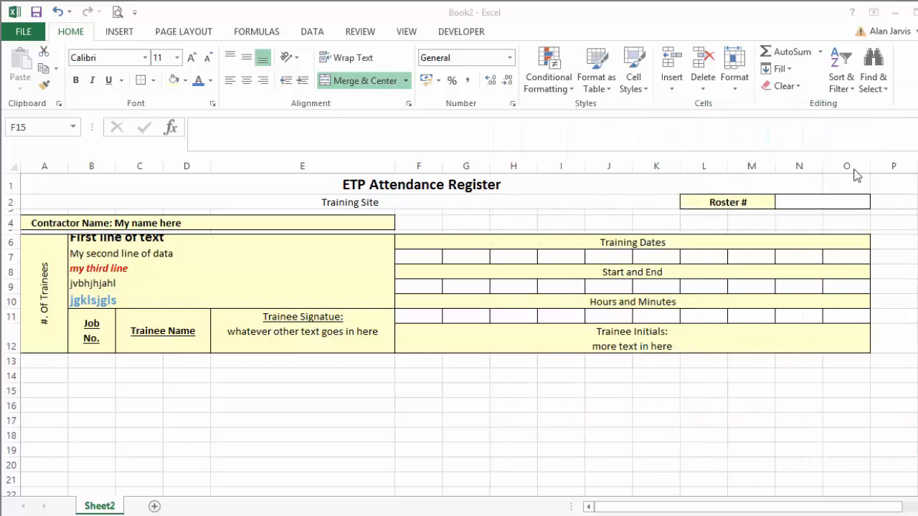
Set the width of columns F through O to 5.14 in the attendance register workbook.
drag(847, 164, 852, 135)
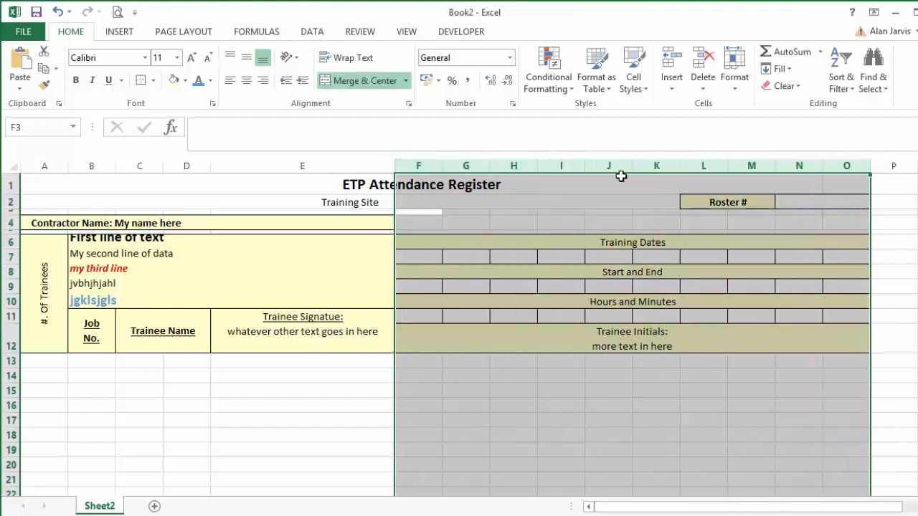
right_click(607, 166)
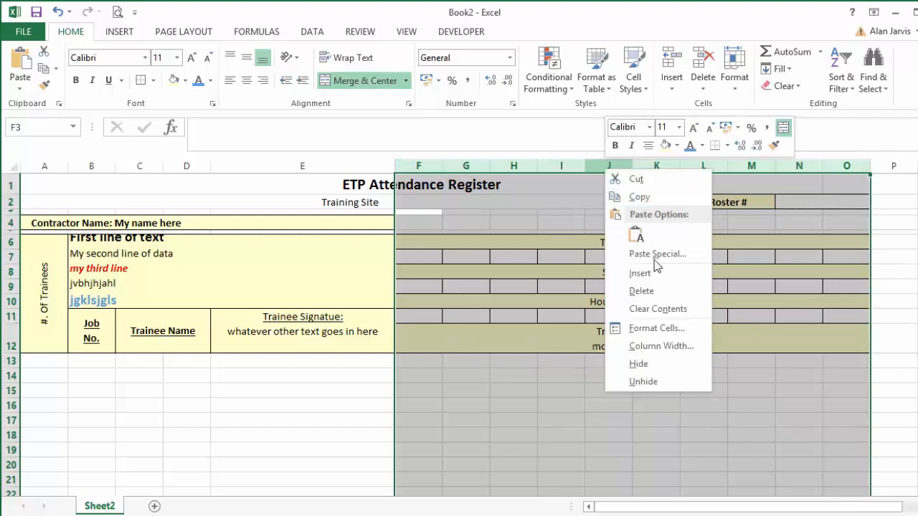
click(677, 346)
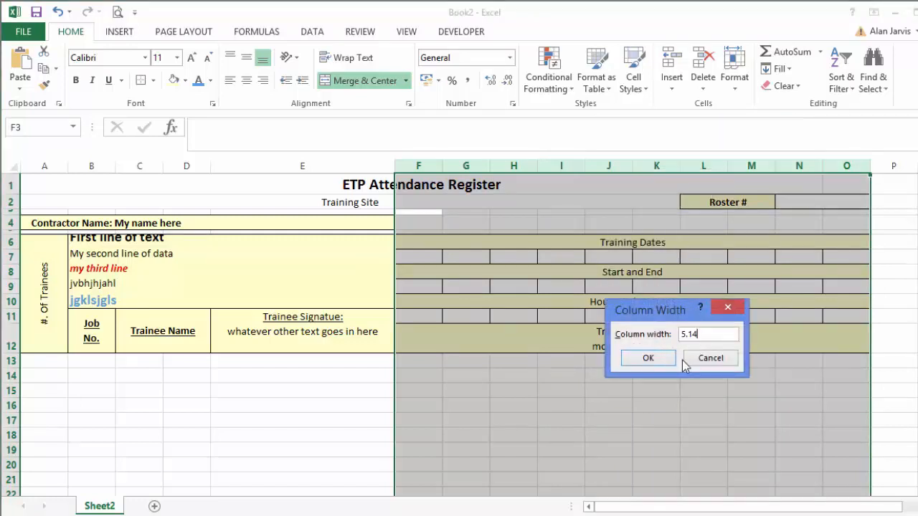
text(5.14)
click(649, 358)
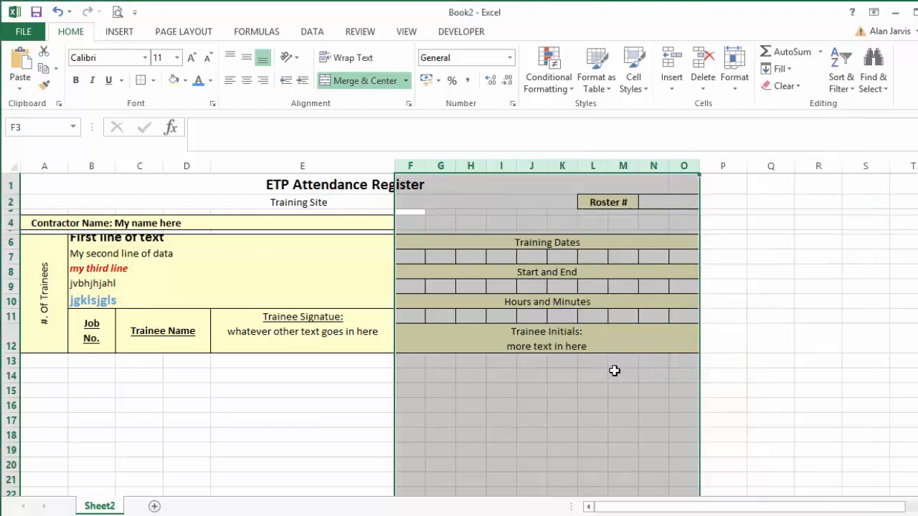
drag(608, 373, 595, 380)
click(595, 381)
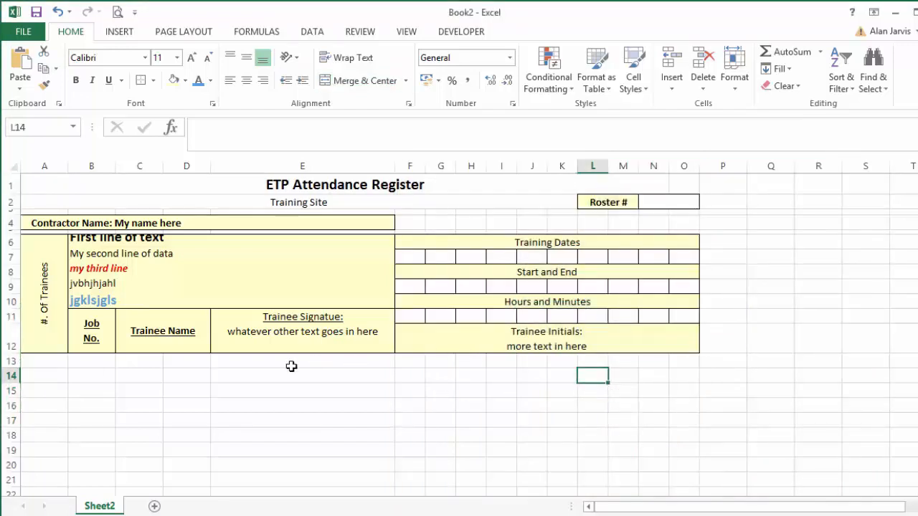
Enter 1 in A13 and 2 in A14, and fill the number series down to 20 in A32.
click(74, 379)
click(46, 361)
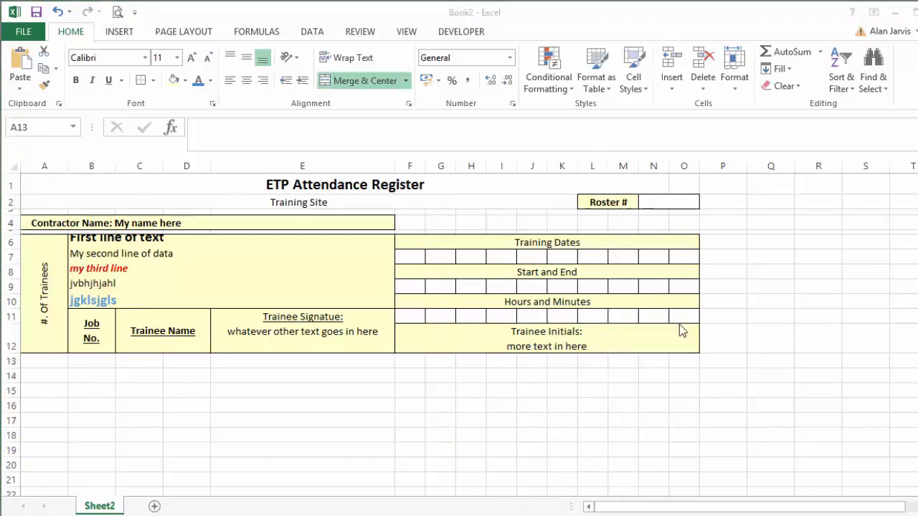
click(42, 363)
text(1)
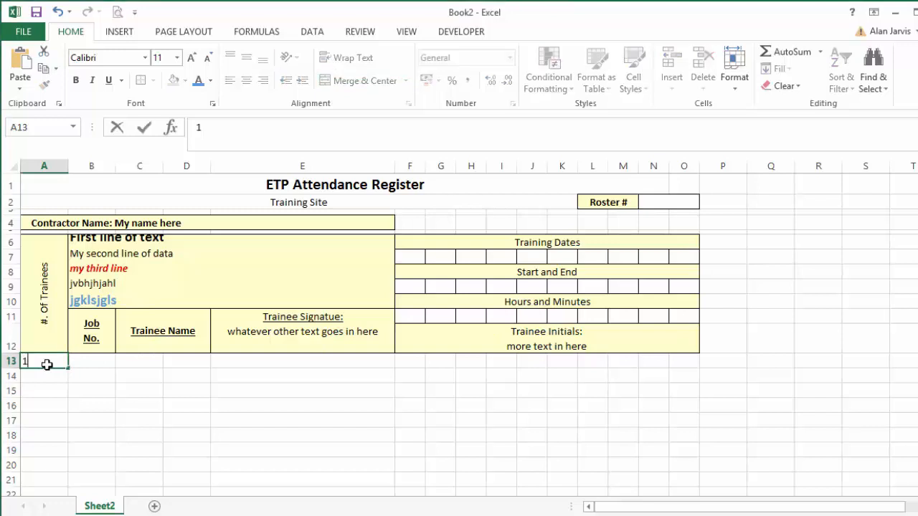
key(Return)
text(2)
key(Return)
key(Up)
key(Up)
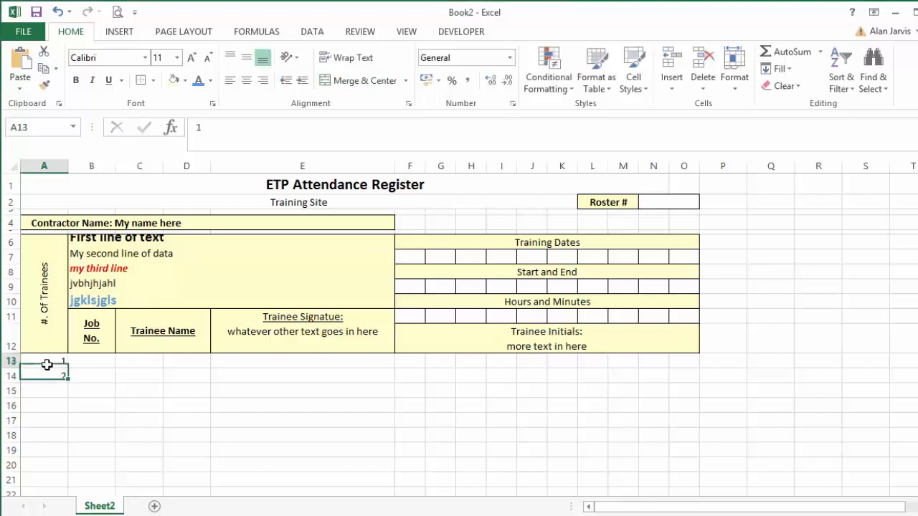
key(shift+Down)
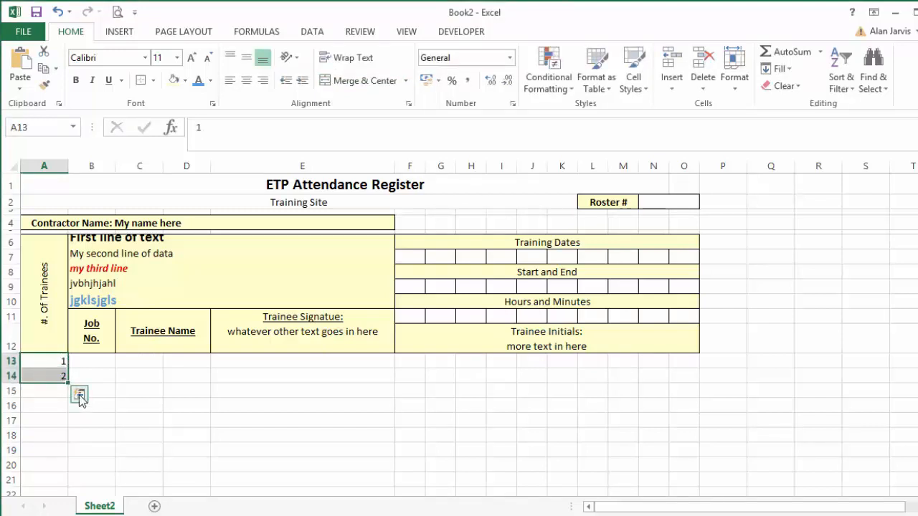
drag(67, 385, 63, 424)
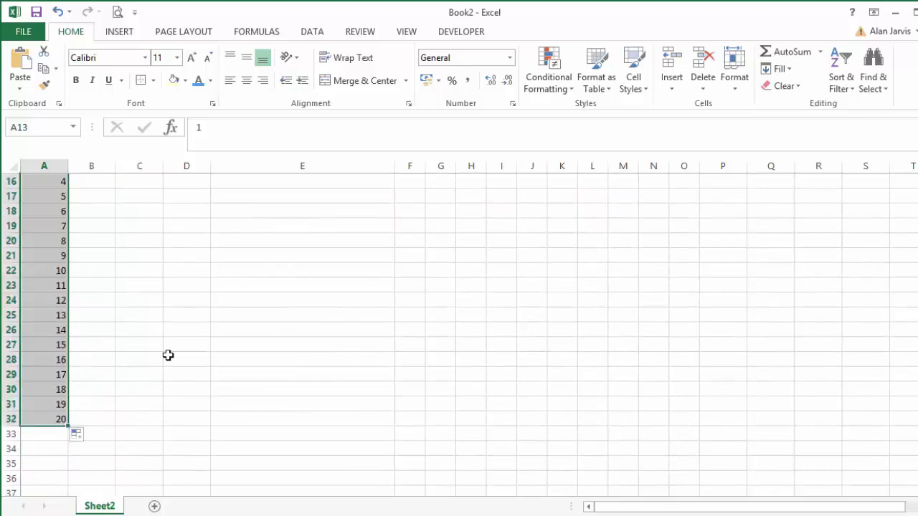
Center the trainee numbers in A13:A32 horizontally.
scroll(165, 353, up, 5)
scroll(165, 353, down, 2)
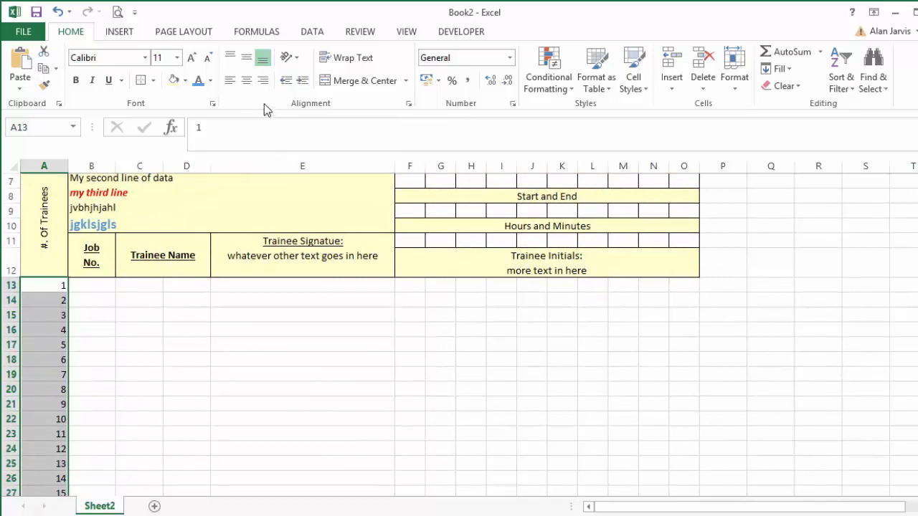
click(247, 80)
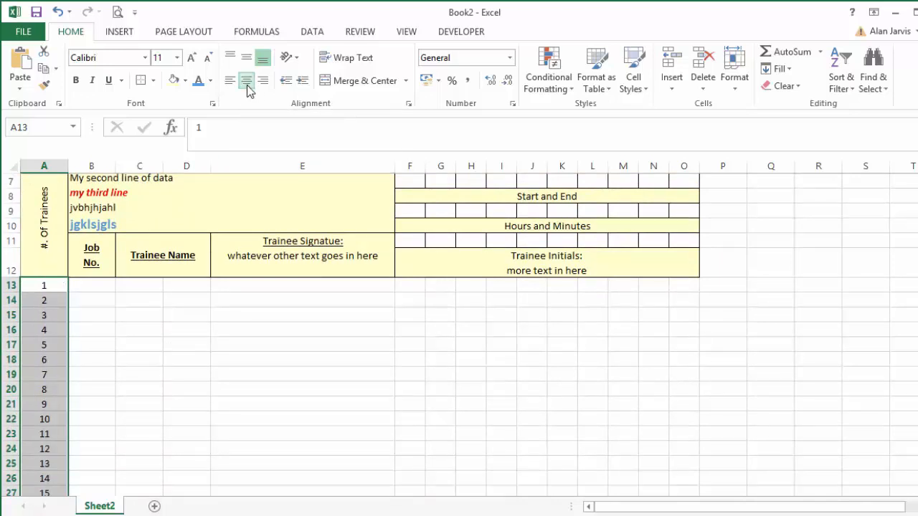
click(264, 320)
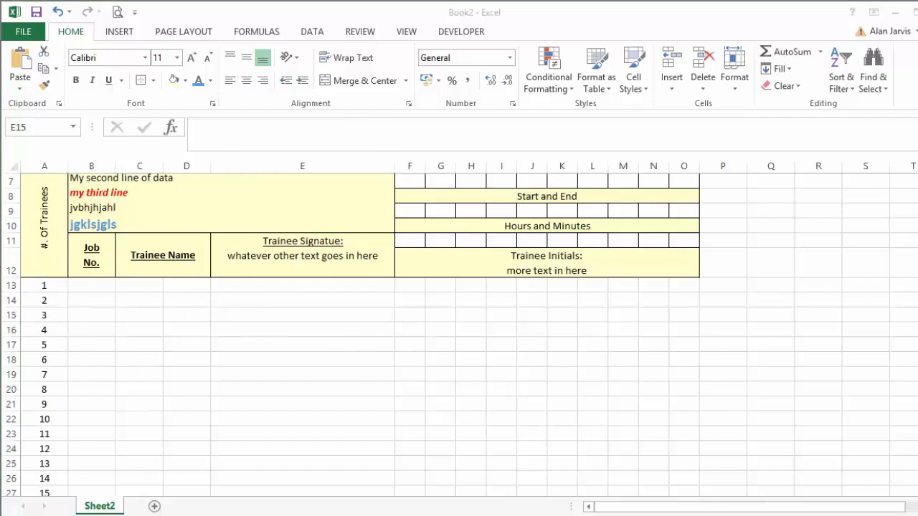
Enter 1 in B13 under Job No. and copy it down the column through B32.
click(92, 284)
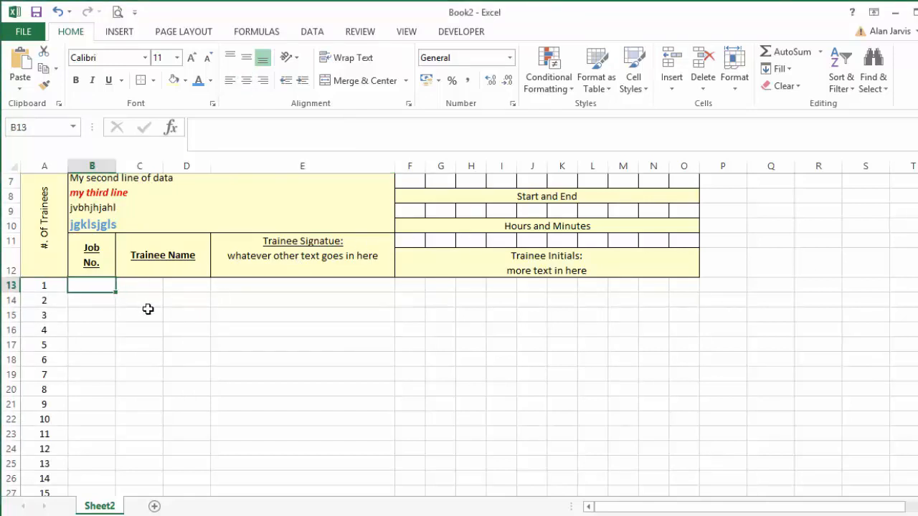
text(1)
key(Return)
key(Up)
double_click(116, 292)
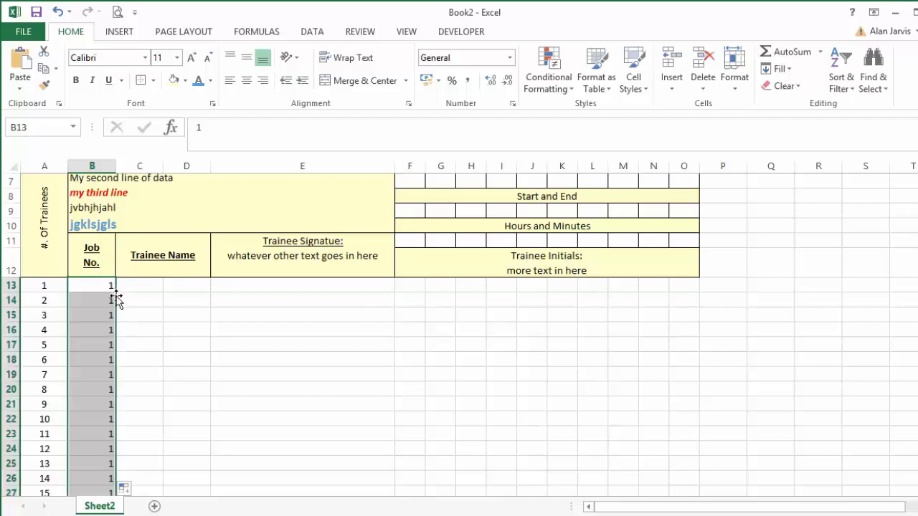
scroll(119, 304, down, 4)
scroll(119, 303, up, 1)
scroll(136, 365, up, 5)
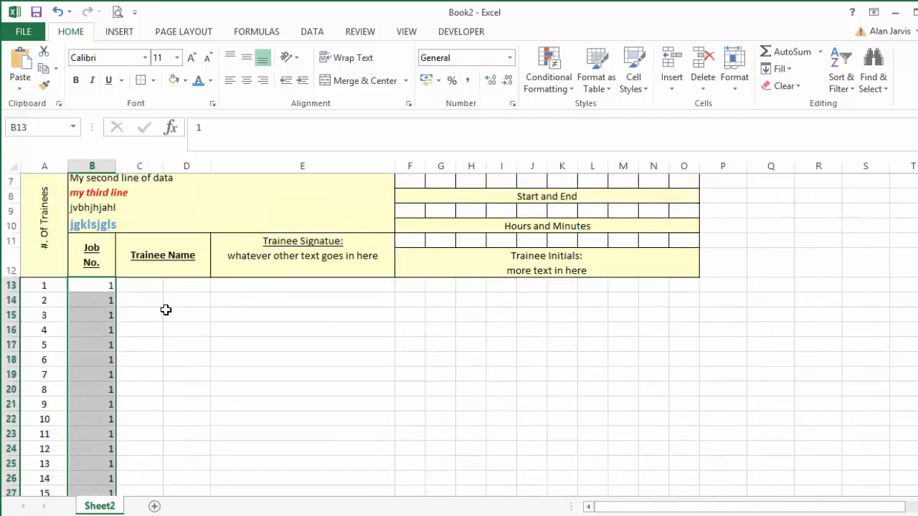
Center the job numbers in B13:B32 horizontally.
drag(92, 311, 94, 466)
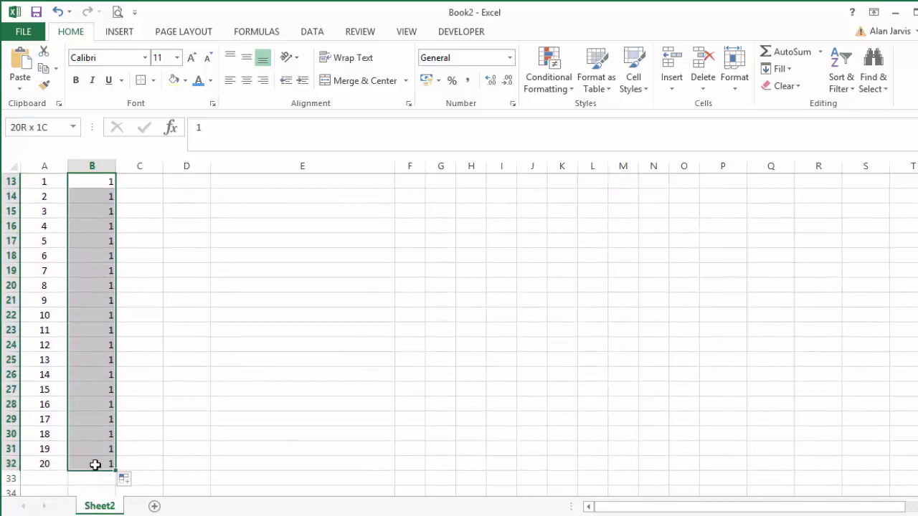
click(246, 81)
scroll(205, 238, up, 3)
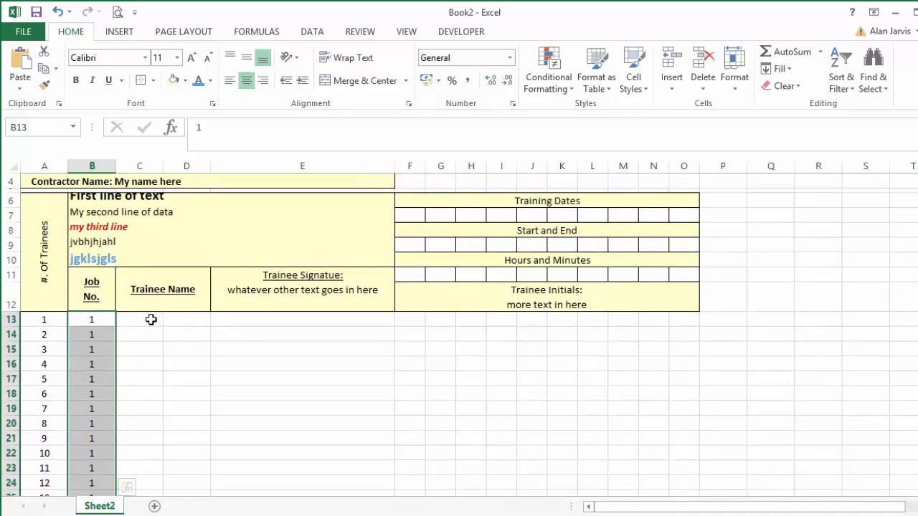
Try merging and centering C13:D13 under Trainee Name and extending the merge to the row below, and undo the changes.
drag(151, 320, 175, 322)
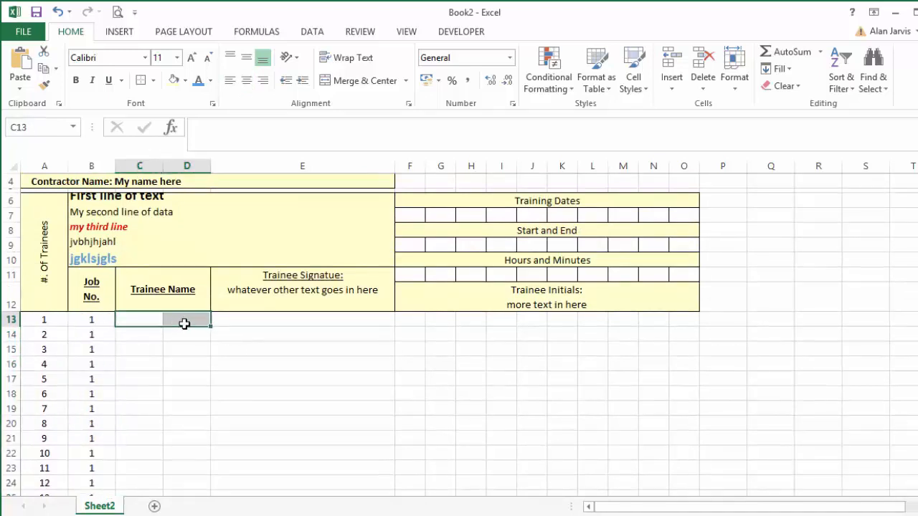
click(364, 81)
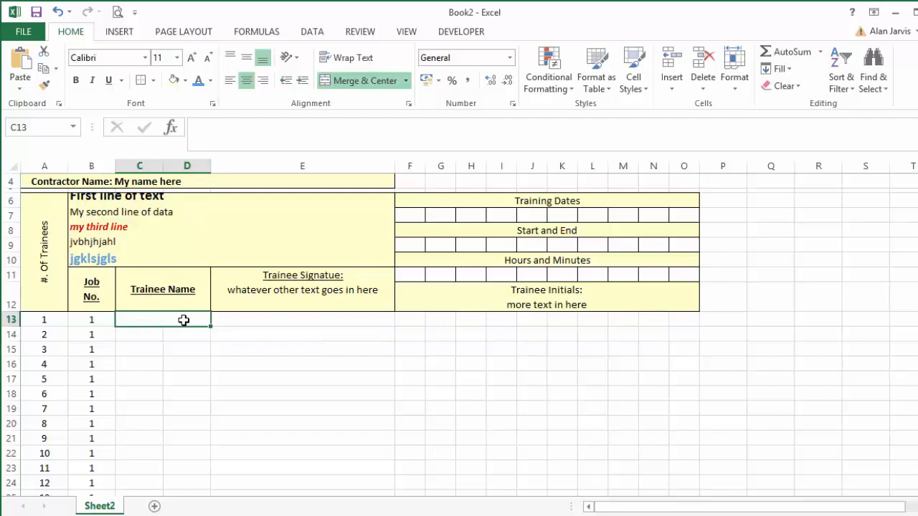
drag(183, 320, 183, 330)
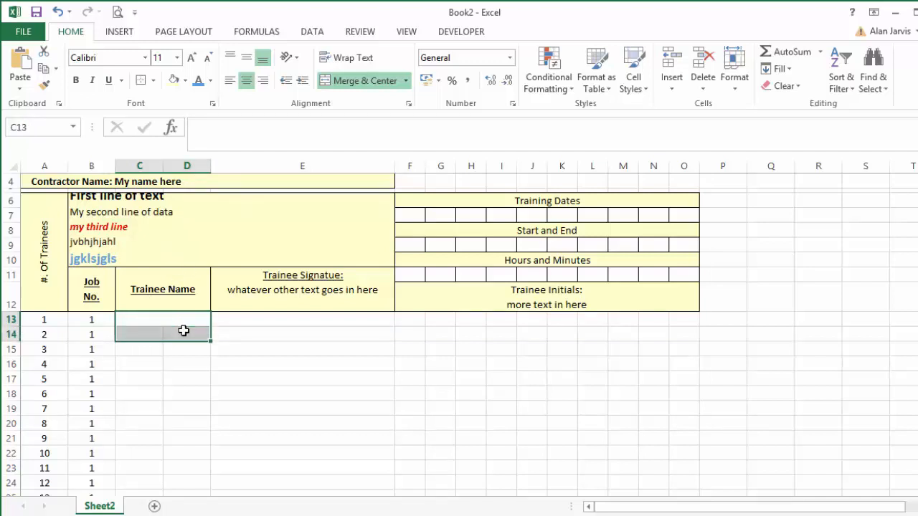
click(185, 332)
click(187, 344)
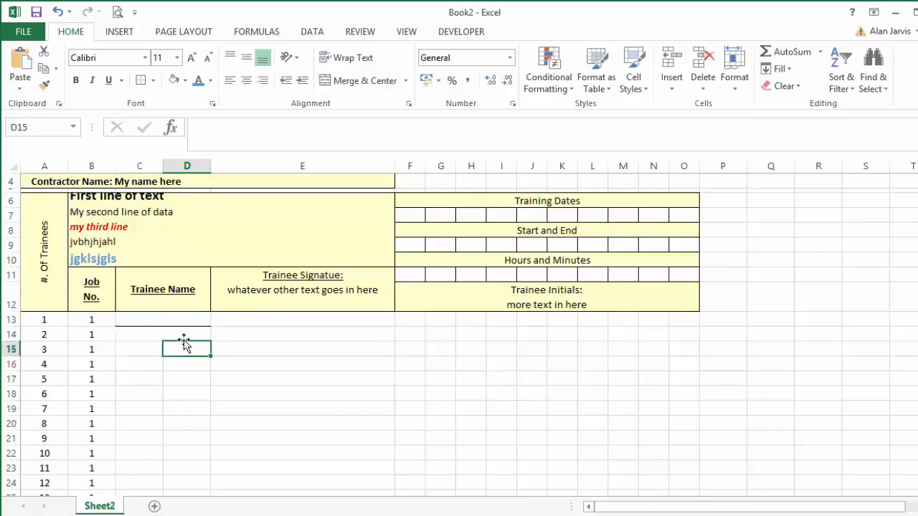
click(184, 336)
key(ctrl+z)
key(ctrl+z)
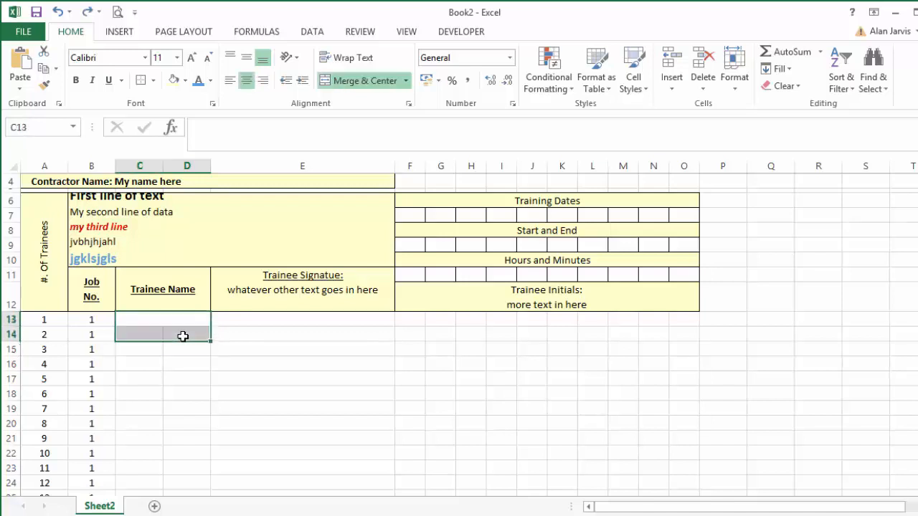
click(169, 347)
Merge and center C13:D13, and merge and center C14:D14 separately below it.
drag(145, 322, 184, 326)
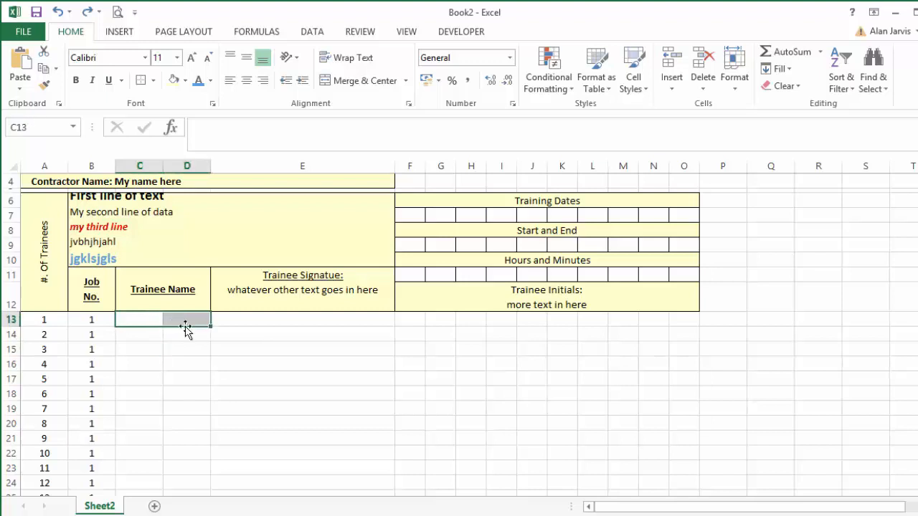
click(369, 81)
click(147, 334)
drag(147, 333, 179, 336)
click(377, 85)
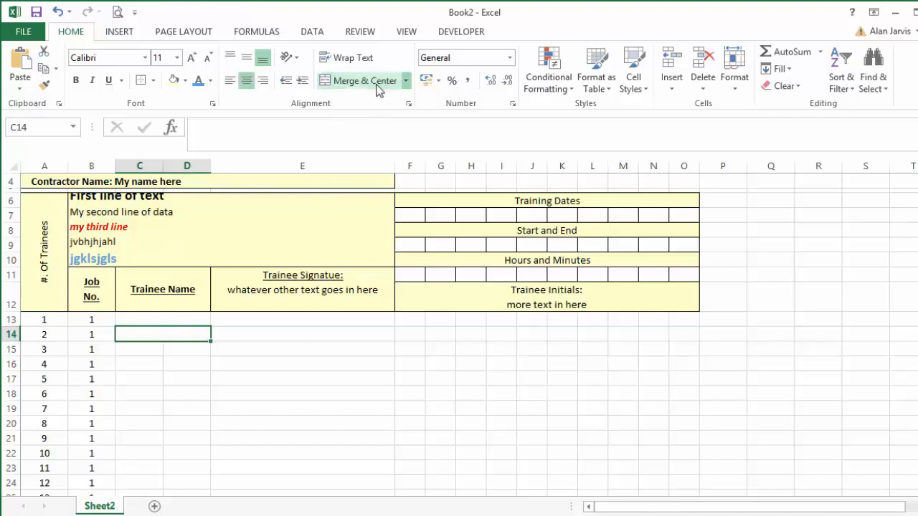
Fill the merged and centered format of C14:D14 down the Trainee Name column through row 32.
key(shift+Down)
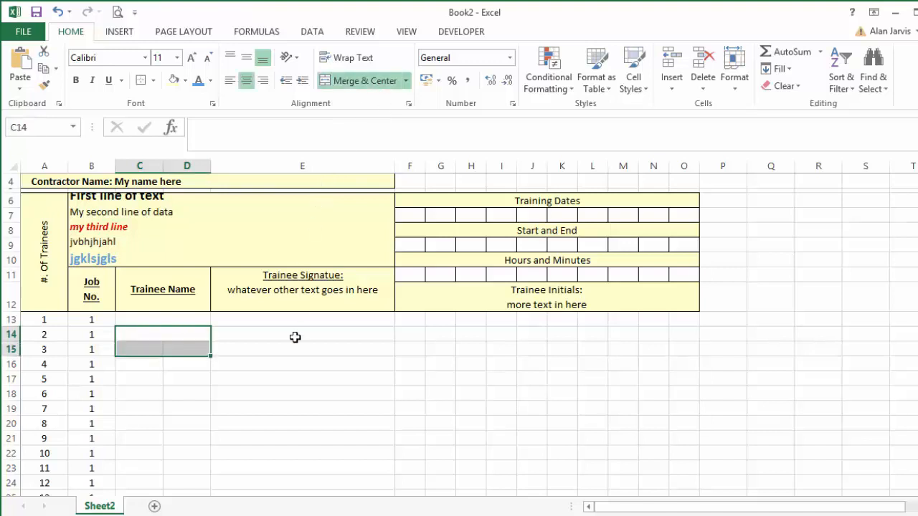
key(shift+Down)
key(shift+Down)
key(shift+Down)
key(shift+Down)
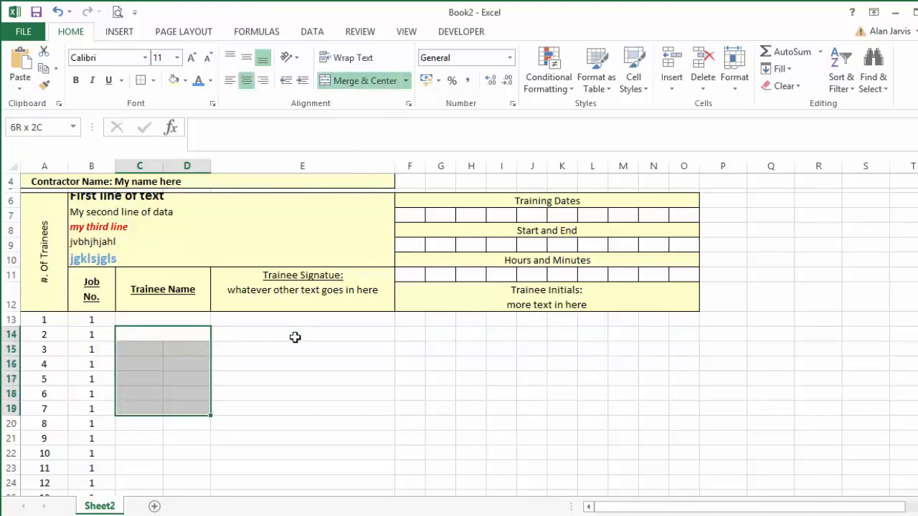
key(Up)
key(Up)
key(Down)
key(Down)
key(shift+Down)
key(shift+Down)
key(shift+Down)
key(shift+Down)
key(shift+Down)
key(shift+Down)
key(shift+Down)
key(shift+Down)
key(shift+Down)
key(shift+Down)
key(shift+Down)
key(shift+Down)
key(shift+Down)
key(shift+Down)
key(shift+Down)
key(shift+Down)
key(shift+Down)
key(shift+Down)
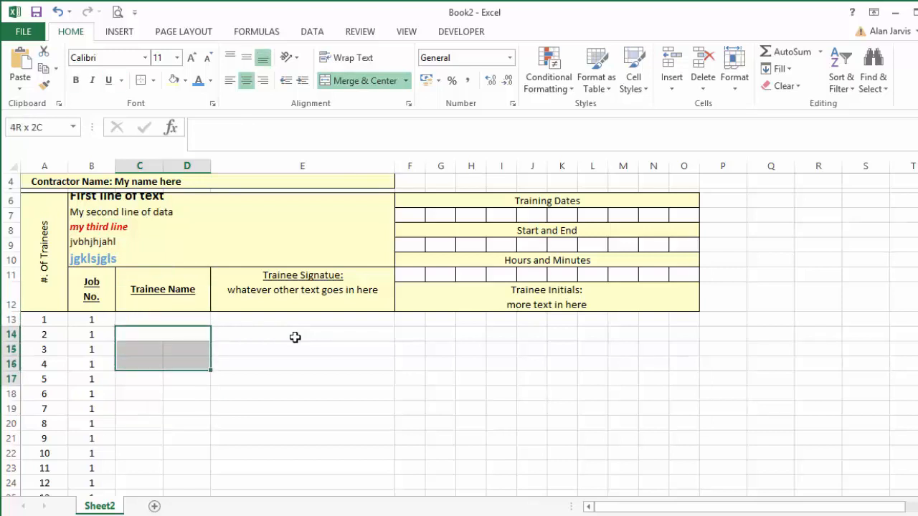
key(shift+Down)
key(shift+Down)
key(shift+Up)
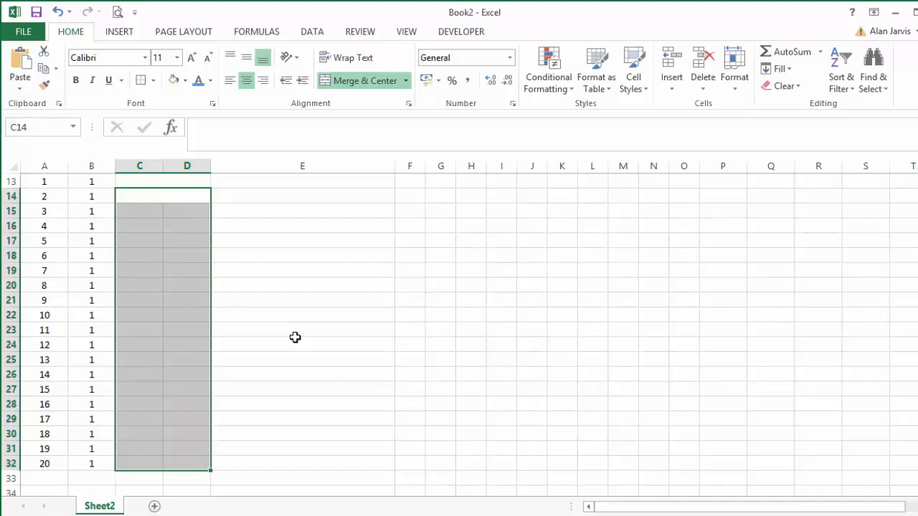
key(ctrl+d)
Check cell by cell that columns C and D are merged in each row of the Trainee Name section.
key(Up)
key(Down)
key(Down)
key(Down)
key(Down)
key(Down)
key(Down)
key(Down)
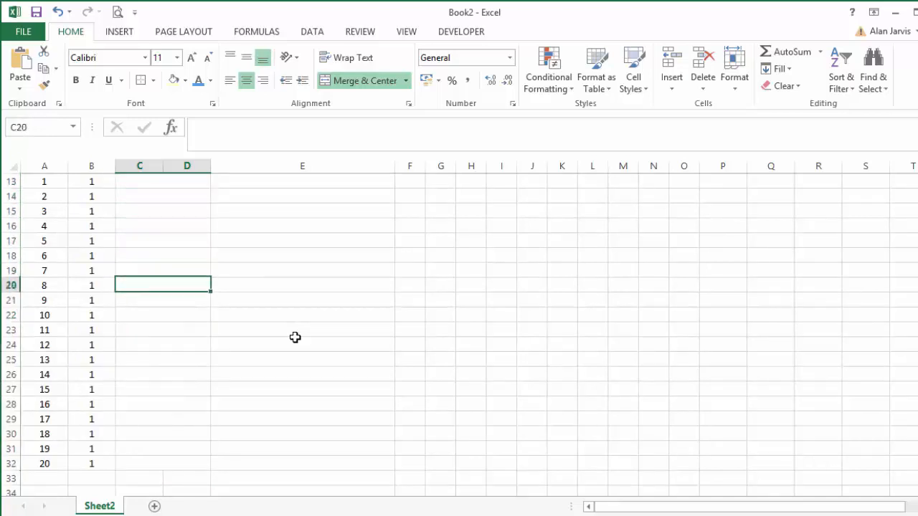
key(Down)
key(Down)
key(Down)
key(Down)
key(Down)
key(Down)
key(Down)
key(Up)
key(Up)
key(Up)
key(Up)
key(Up)
key(Up)
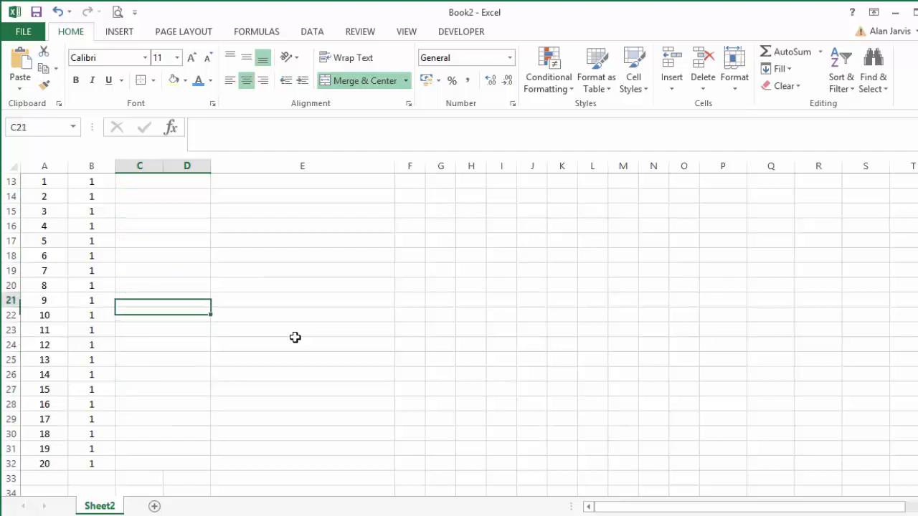
key(Up)
key(Up)
key(Up)
key(Up)
key(Up)
key(Up)
key(Up)
key(Up)
key(Up)
key(Up)
key(Up)
key(Up)
key(Up)
key(Up)
key(Down)
key(Down)
key(Down)
key(Down)
key(Down)
key(Down)
key(Down)
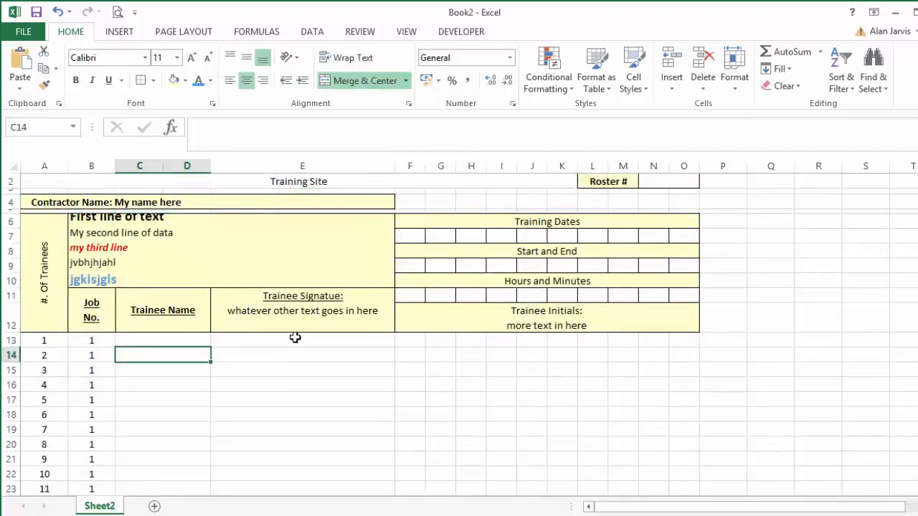
Select the trainee rows A13:O32 and open the list of border options for them.
key(Up)
key(Right)
key(Right)
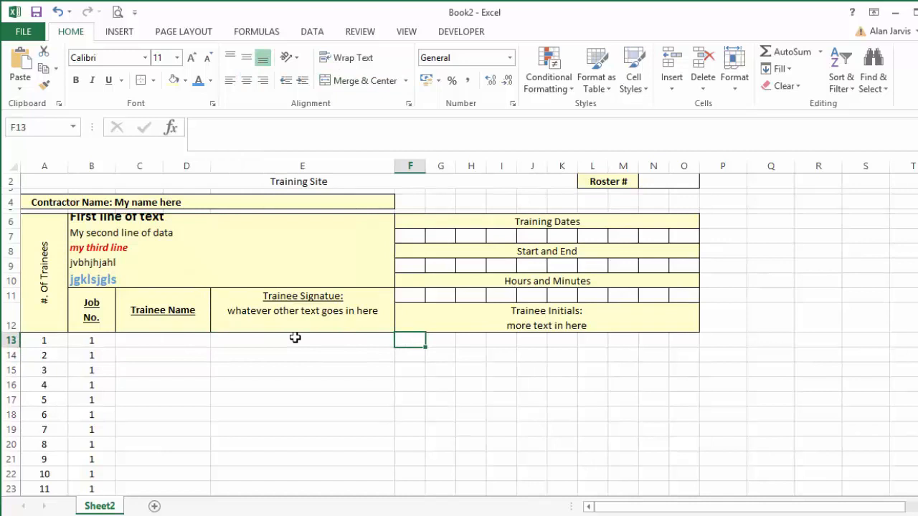
key(Left)
key(Left)
key(Left)
key(Left)
key(Left)
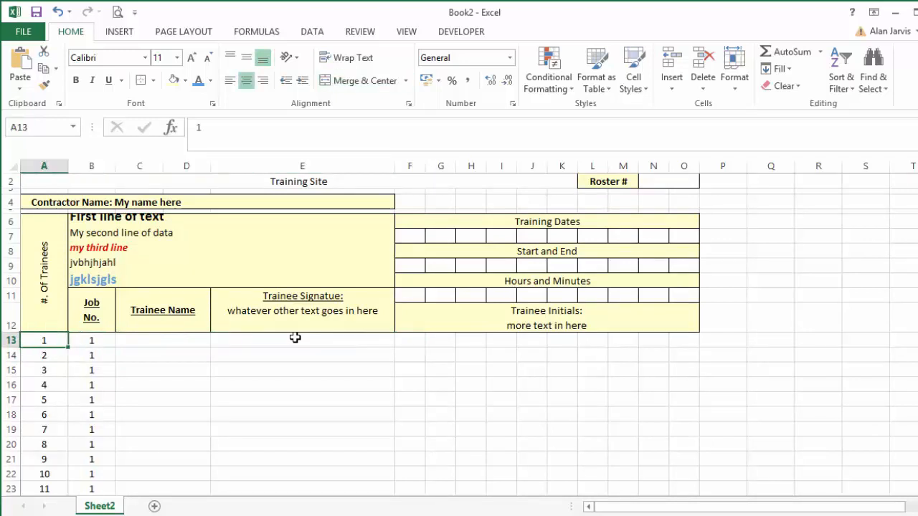
key(shift+Right)
key(shift+Right)
key(shift+Right)
key(shift+Right)
key(shift+Right)
key(shift+Right)
key(shift+Right)
key(shift+Right)
key(shift+Right)
key(shift+Right)
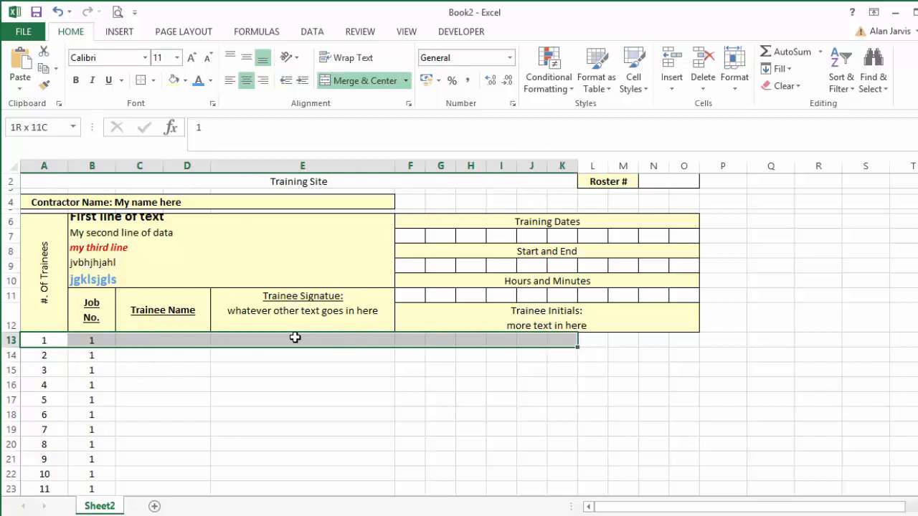
key(shift+Right)
key(shift+Right)
key(shift+Right)
key(shift+Right)
key(shift+Down)
key(shift+Down)
key(shift+Down)
key(shift+Down)
key(shift+Down)
key(shift+Down)
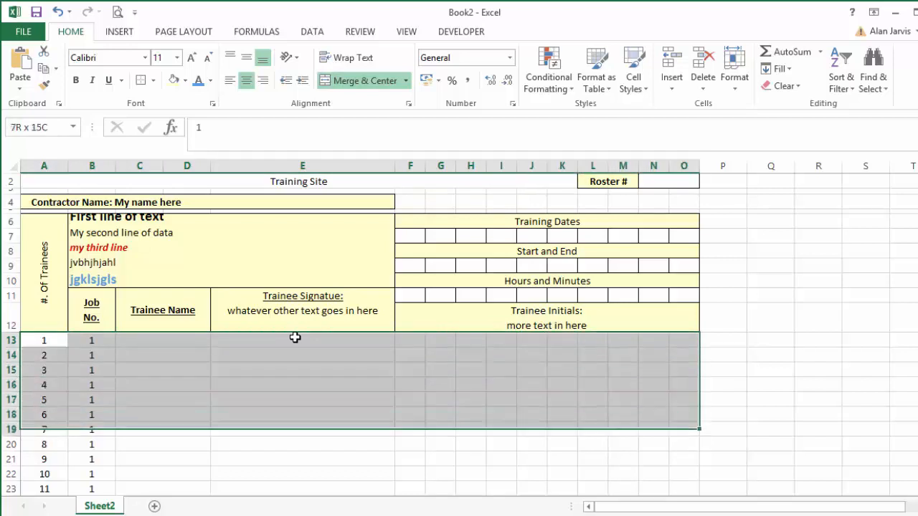
key(shift+Down)
key(shift+Down)
key(shift+Down)
key(shift+Down)
key(shift+Down)
key(shift+Down)
key(shift+Down)
key(shift+Down)
key(shift+Down)
key(shift+Down)
key(shift+Down)
key(shift+Down)
key(shift+Down)
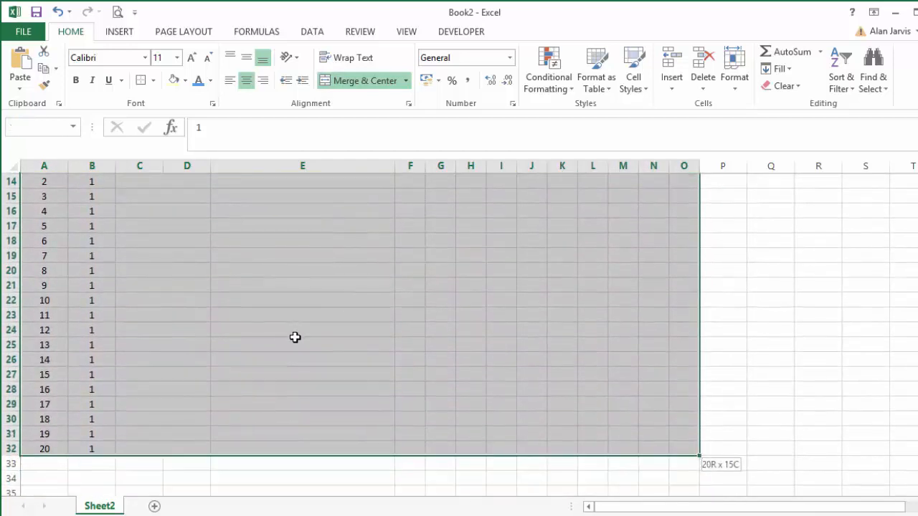
click(154, 81)
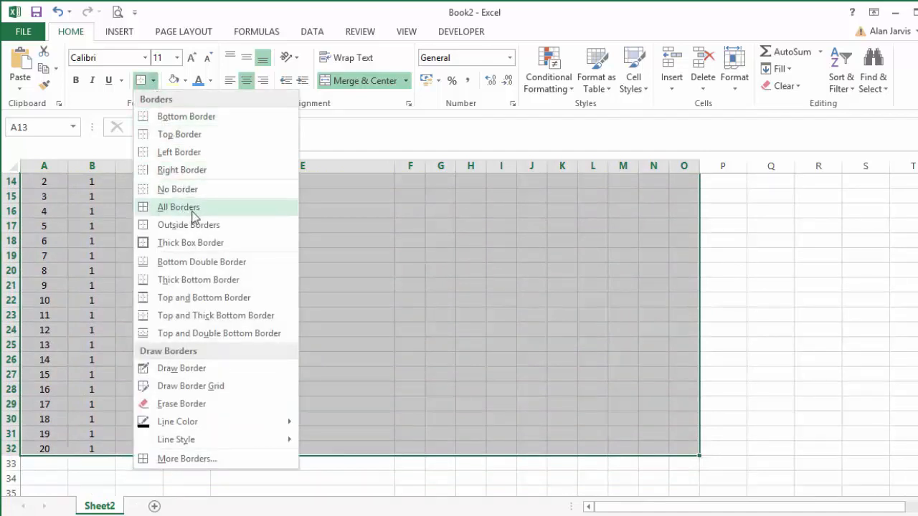
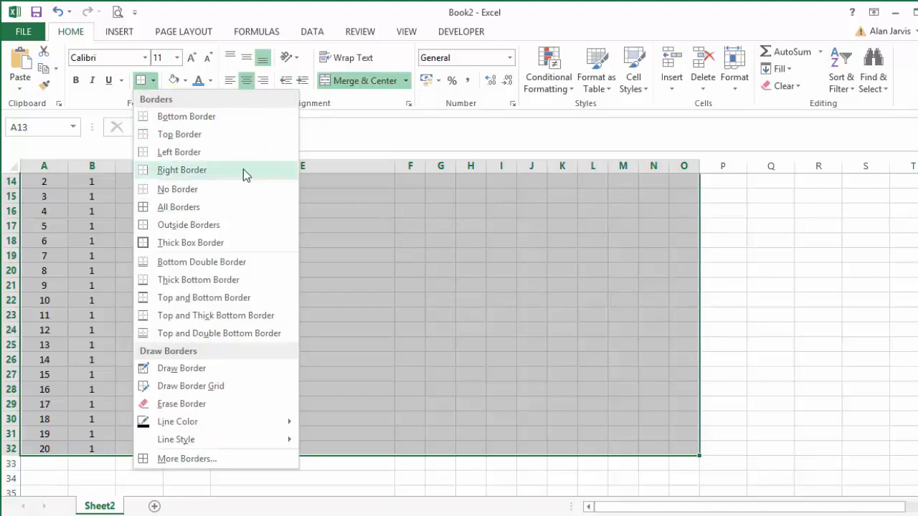
Apply all borders to the trainee rows A13:O32 and check the resulting grid.
click(200, 207)
scroll(265, 294, up, 4)
click(289, 385)
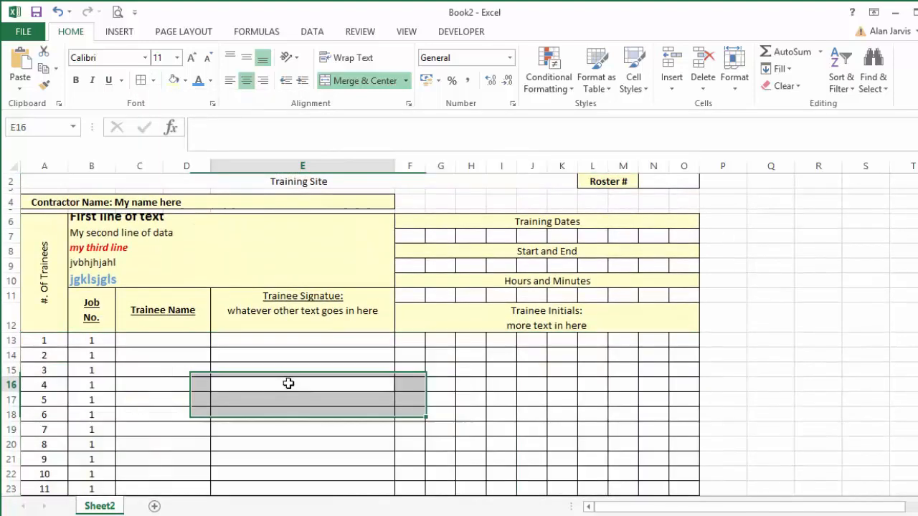
scroll(277, 362, down, 2)
scroll(276, 361, down, 3)
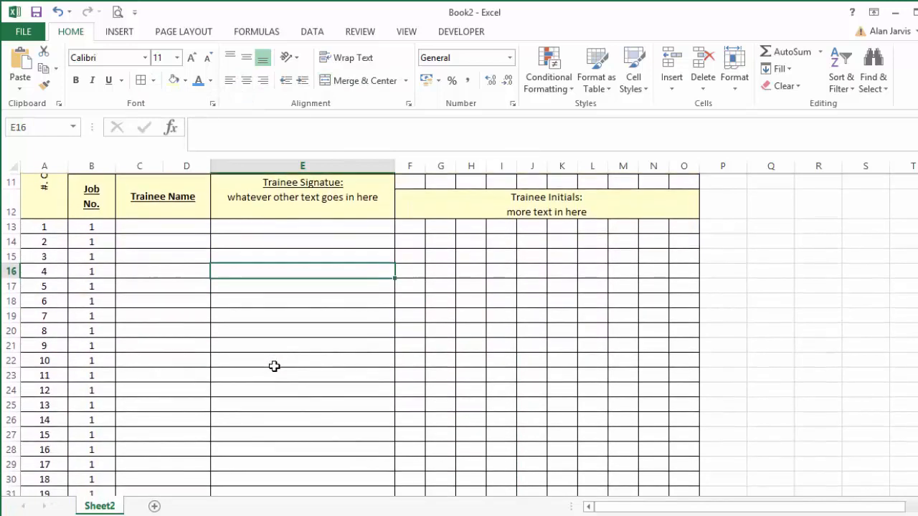
scroll(270, 370, up, 5)
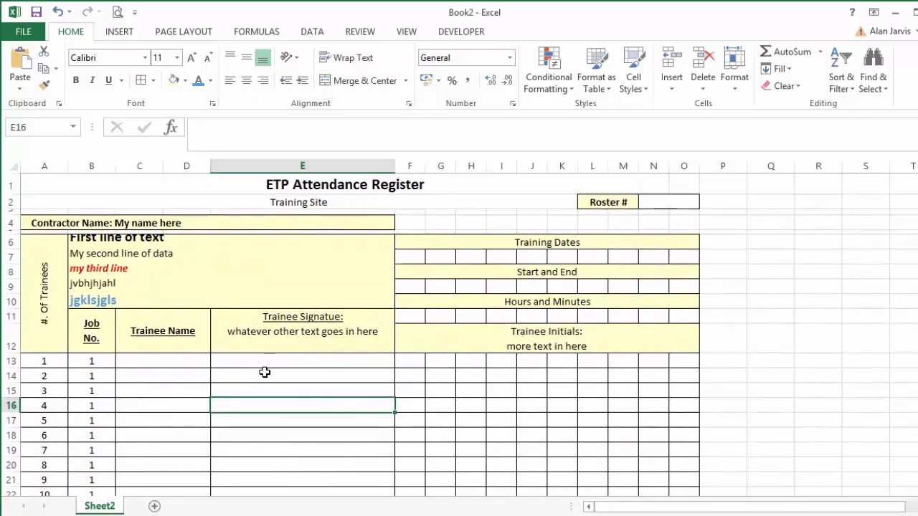
Narrow columns A and B so they just fit the trainee numbers and the Job No. heading.
click(59, 374)
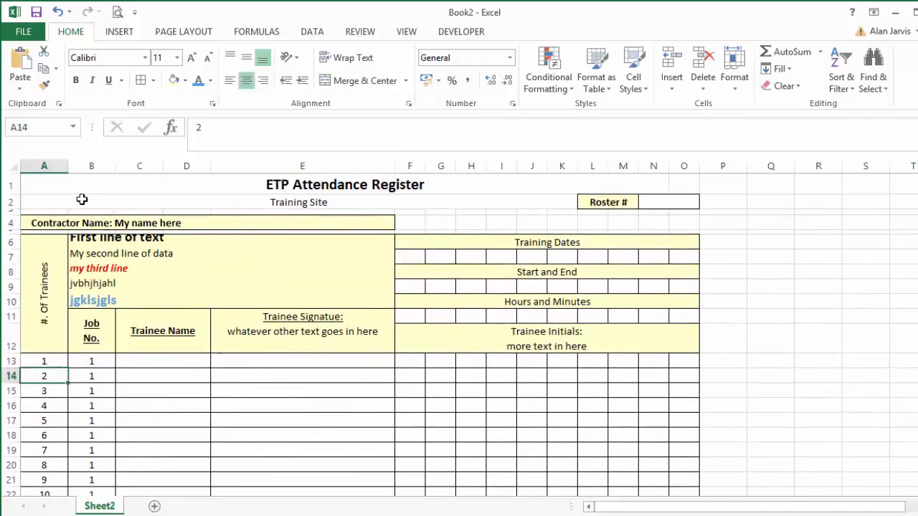
drag(68, 165, 39, 166)
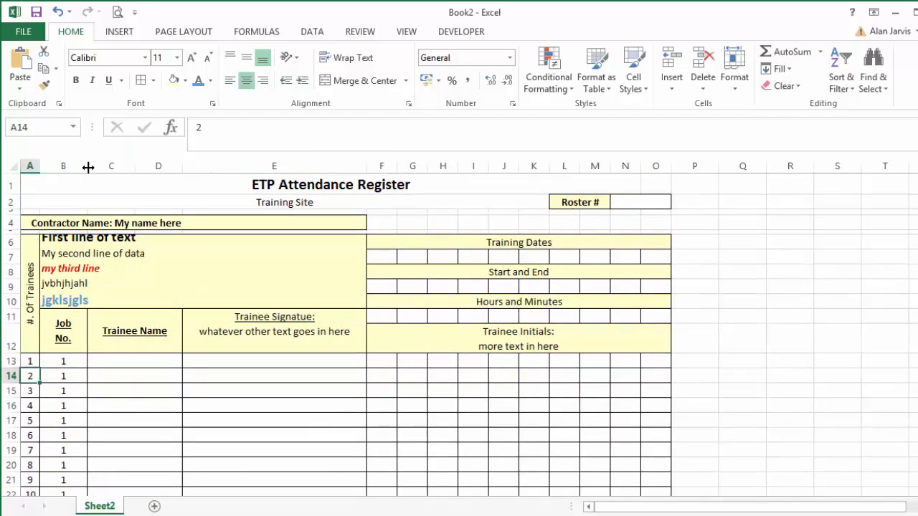
drag(88, 166, 62, 166)
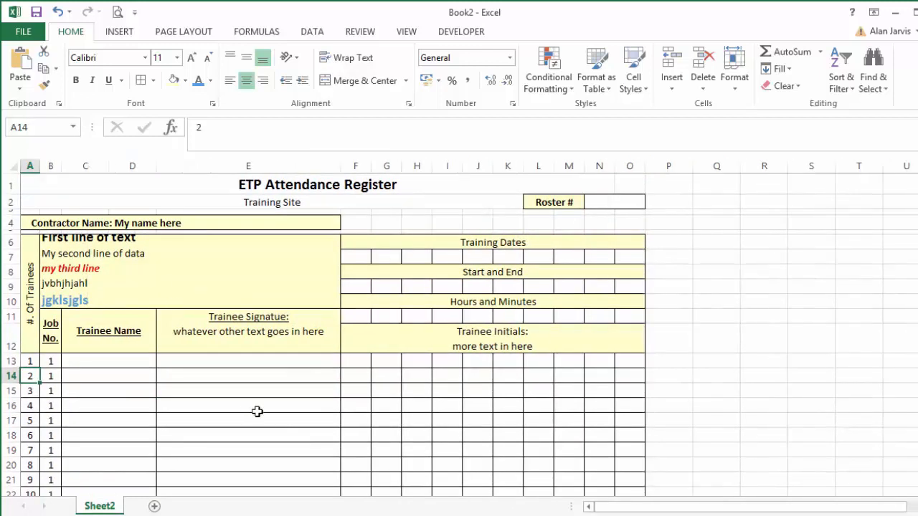
Look up the width of columns C and D in San Francisco BART Multiple Day form.xlsx, and return to Book2.
key(alt+Tab)
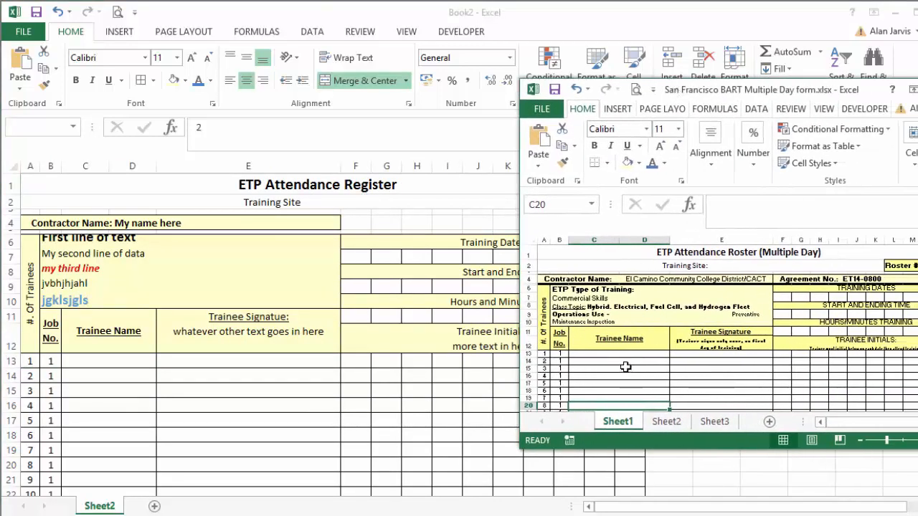
click(625, 367)
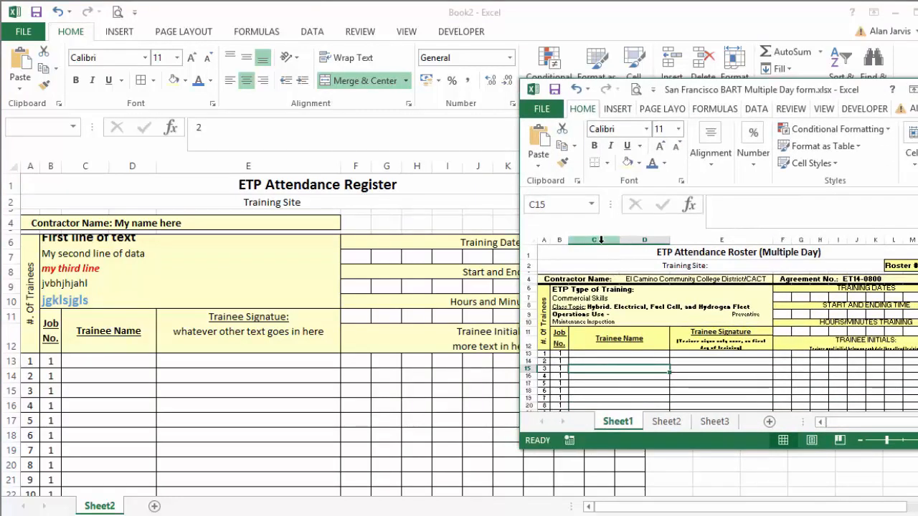
drag(601, 241, 635, 240)
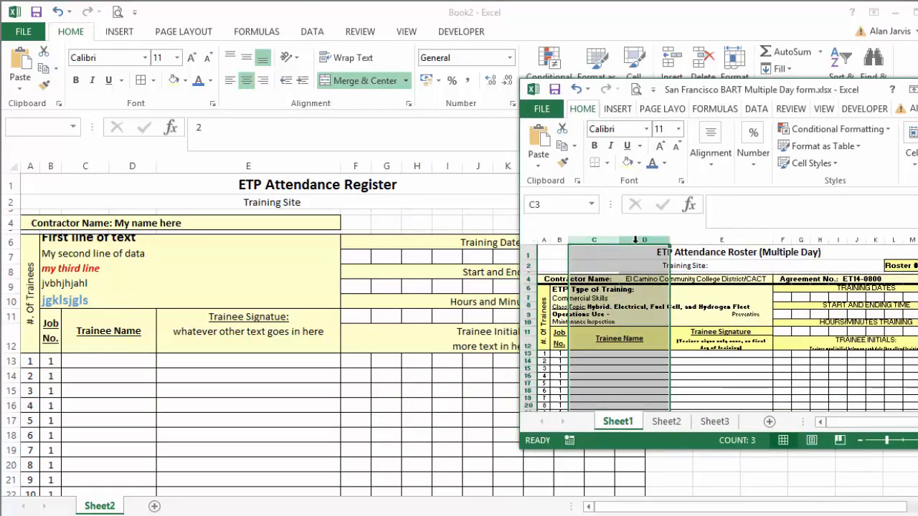
right_click(635, 240)
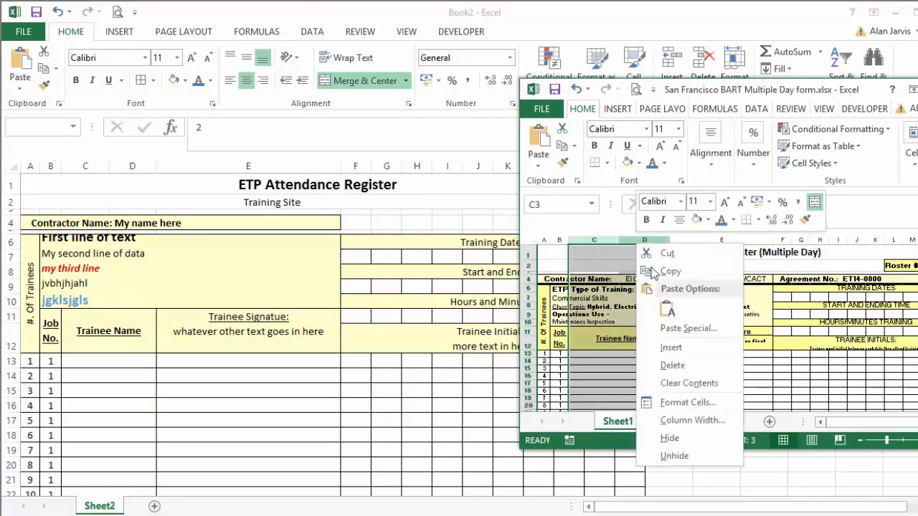
click(690, 420)
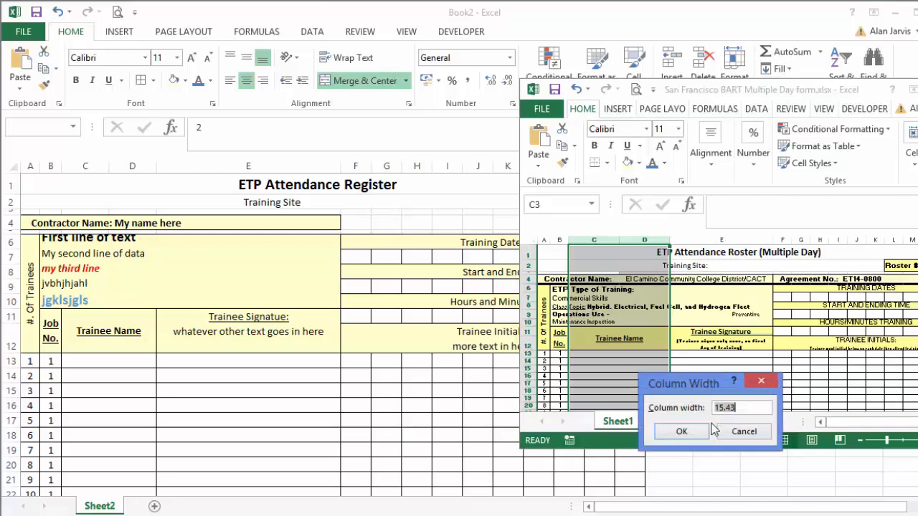
click(768, 385)
click(217, 265)
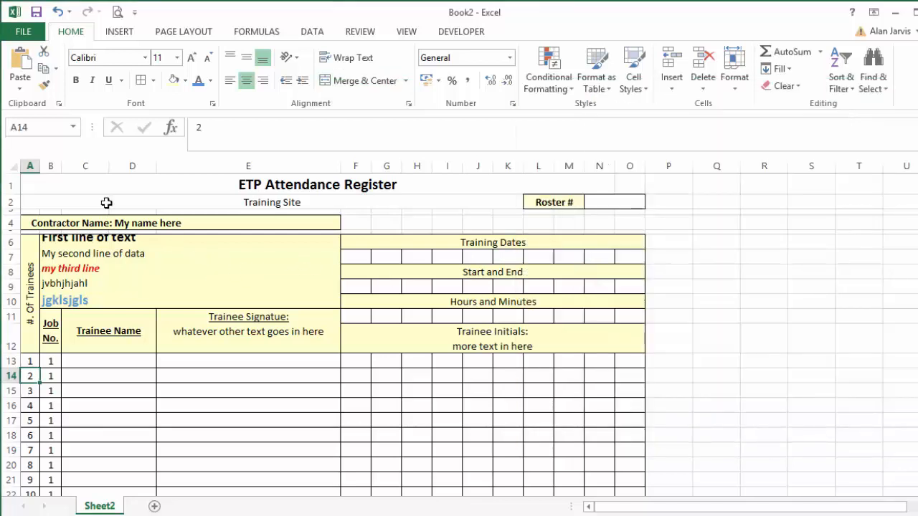
Set the width of columns C and D in the attendance register to 15.43.
drag(79, 166, 126, 166)
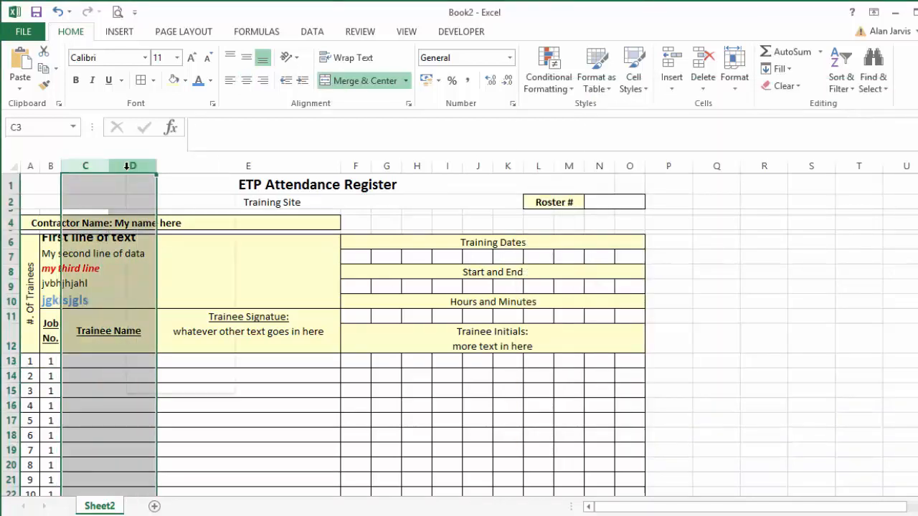
right_click(127, 166)
click(200, 354)
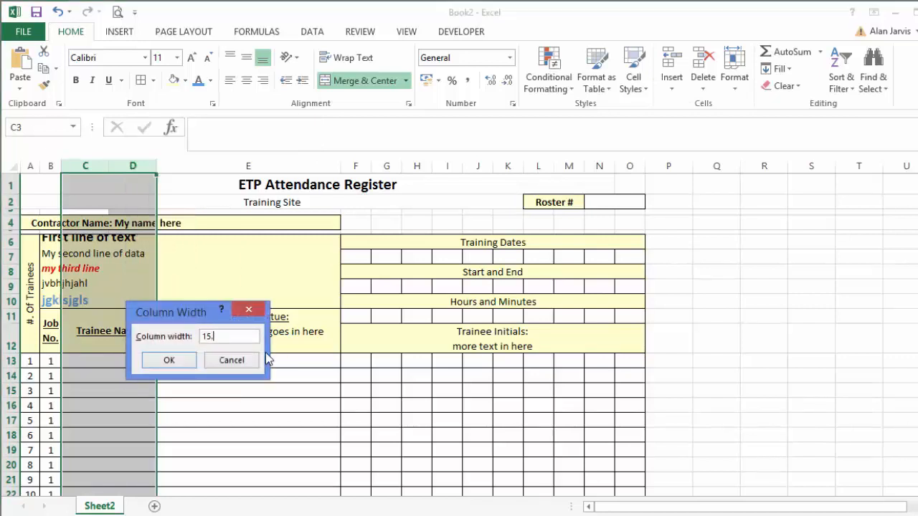
key(Return)
click(352, 403)
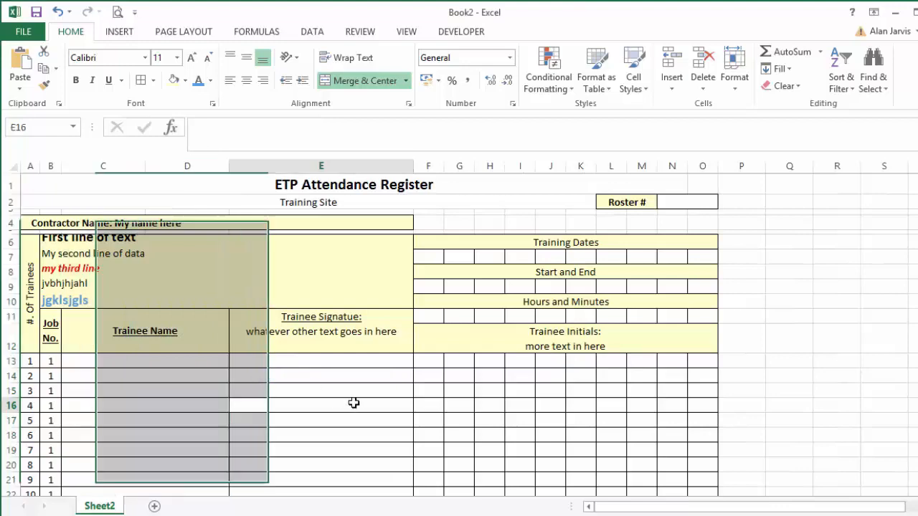
Switch to San Francisco BART Multiple Day form.xlsx and look up the width of its column E, leaving it unedited.
key(alt+Tab)
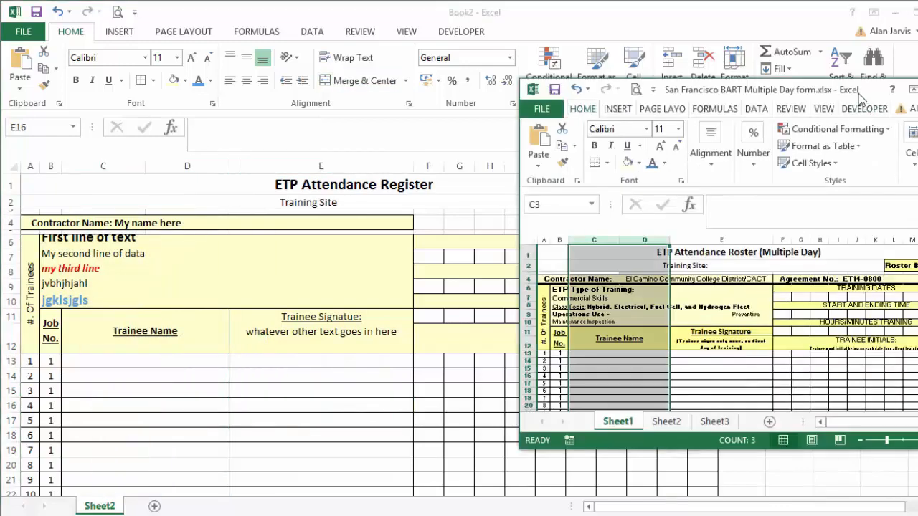
drag(860, 100, 795, 140)
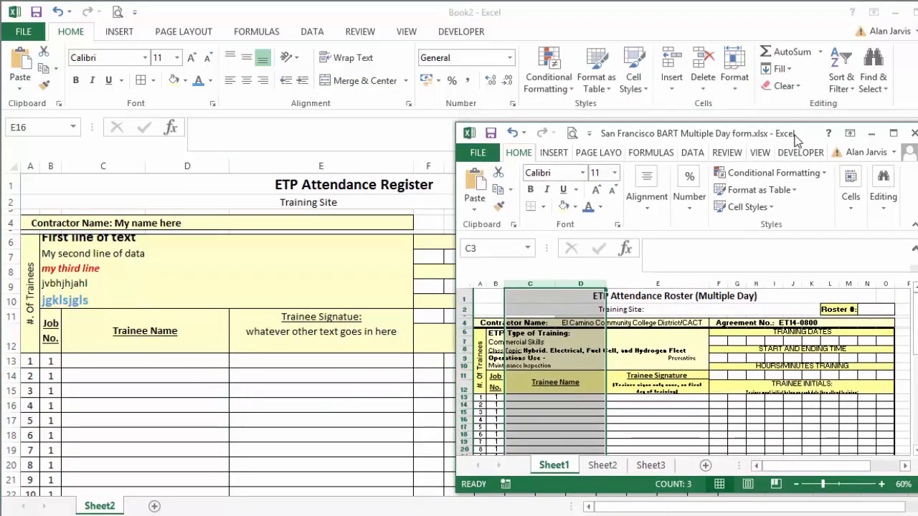
click(655, 284)
right_click(657, 283)
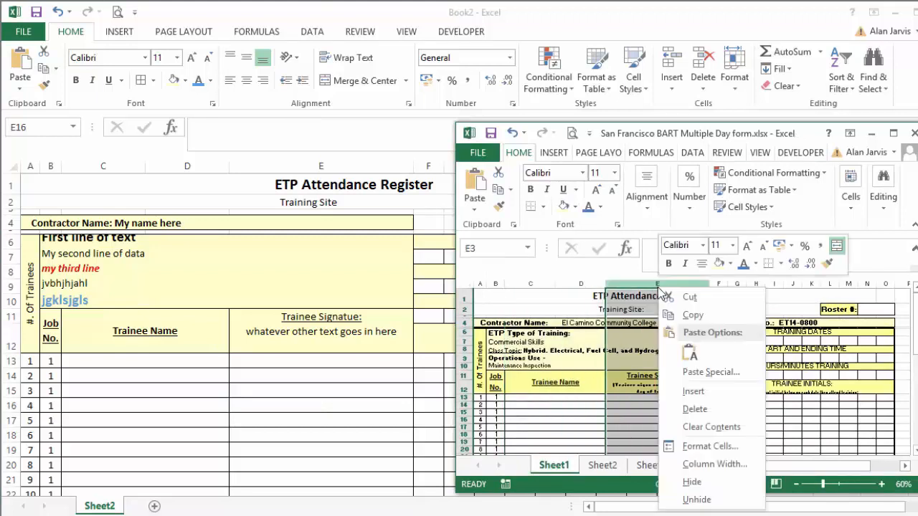
key(Escape)
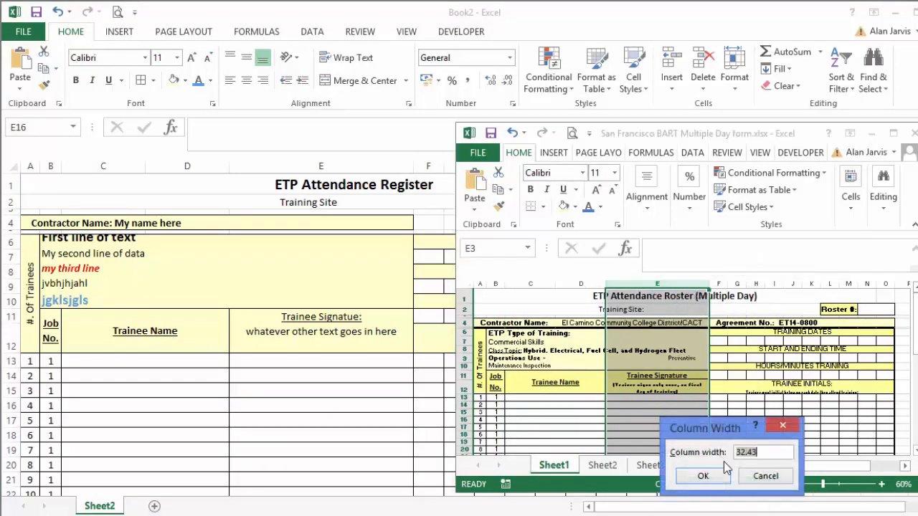
drag(713, 431, 289, 358)
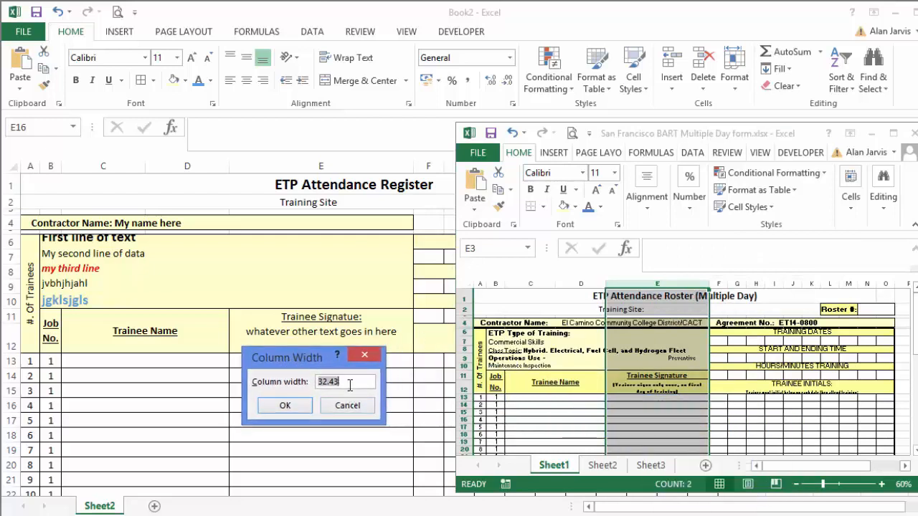
drag(349, 385, 315, 382)
click(347, 406)
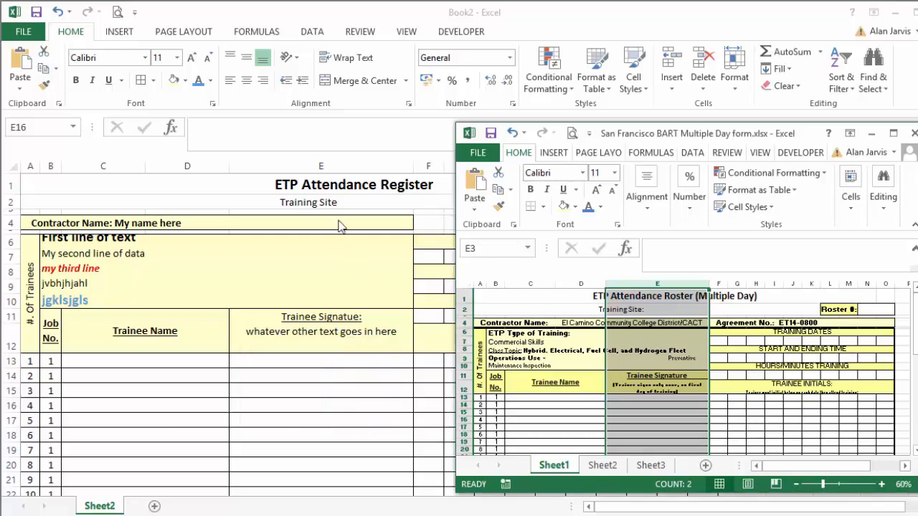
Set the width of column E in Book2 to 32.43.
right_click(321, 167)
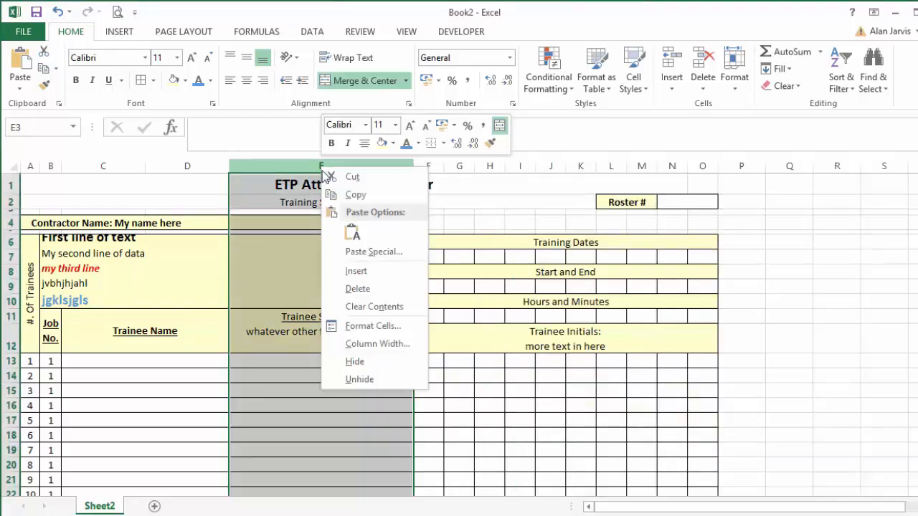
click(387, 341)
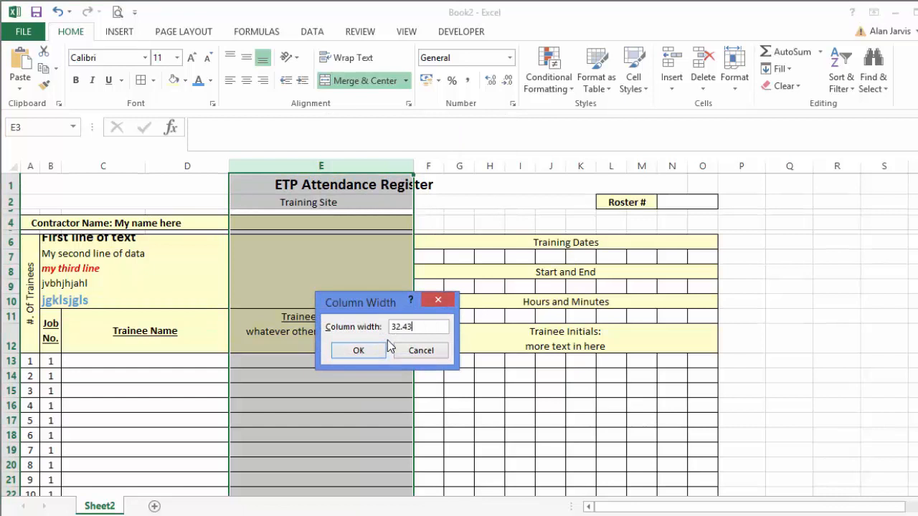
key(Return)
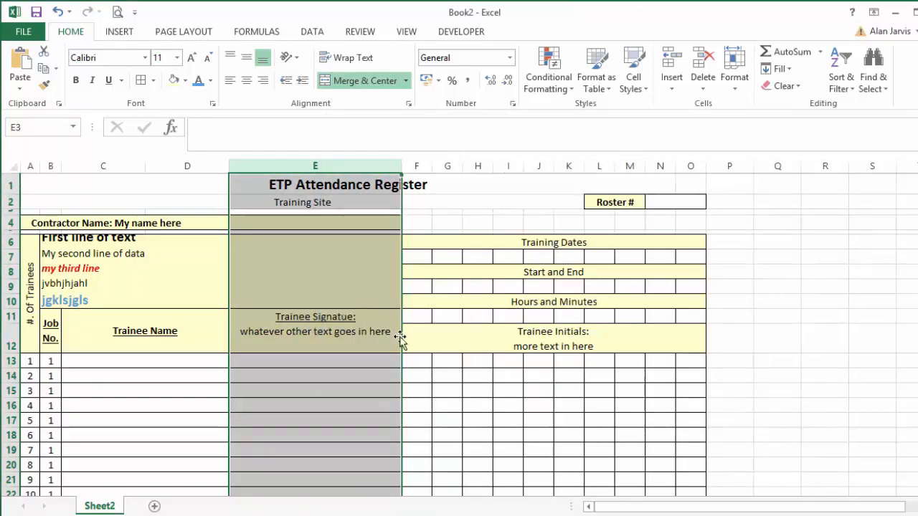
click(360, 374)
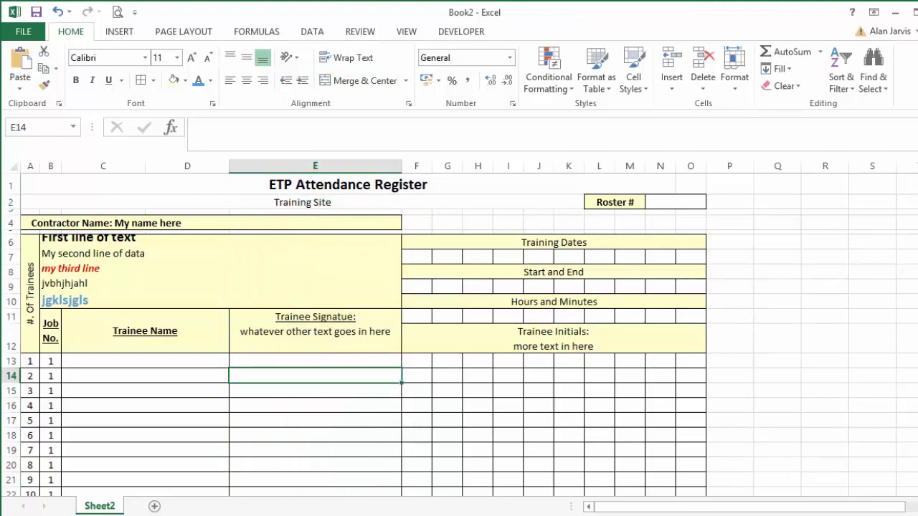
Examine the notes and trainer section below the trainee rows in San Francisco BART Multiple Day form.xlsx.
key(alt+Tab)
key(alt+Tab)
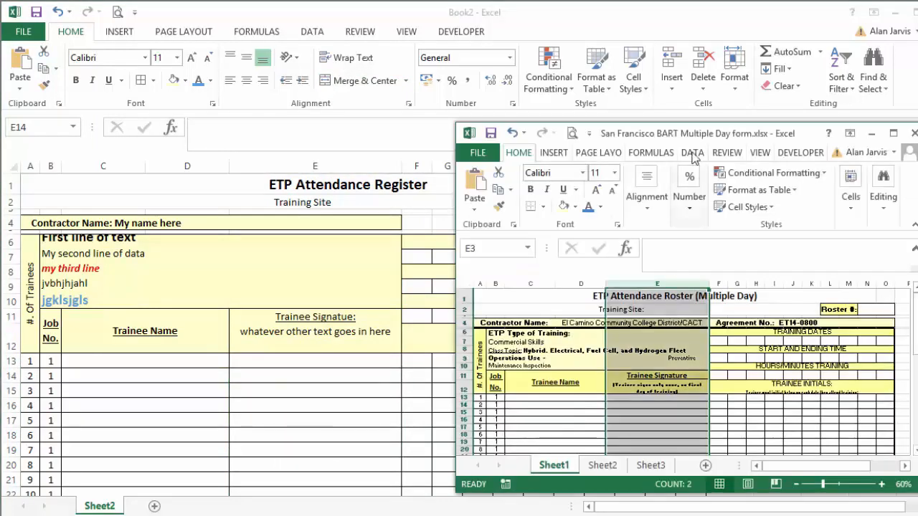
drag(694, 130, 840, 102)
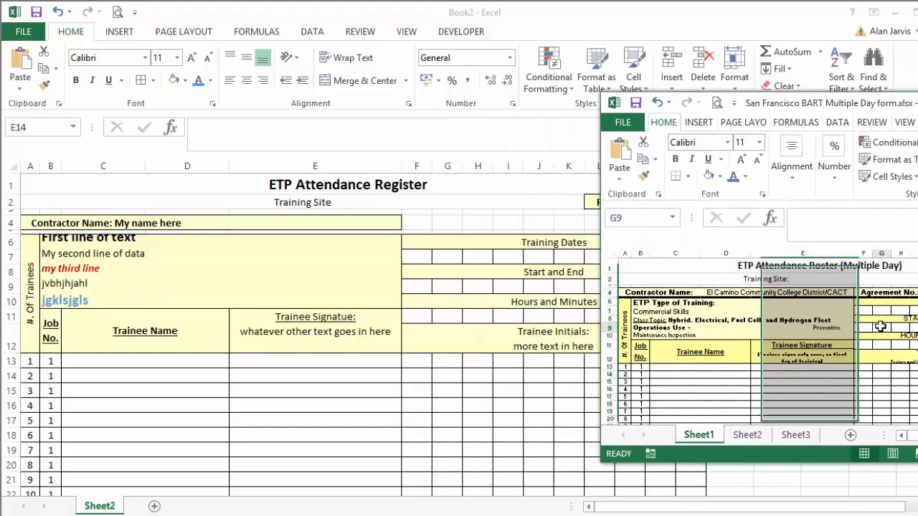
click(880, 326)
scroll(863, 337, down, 2)
scroll(864, 337, up, 2)
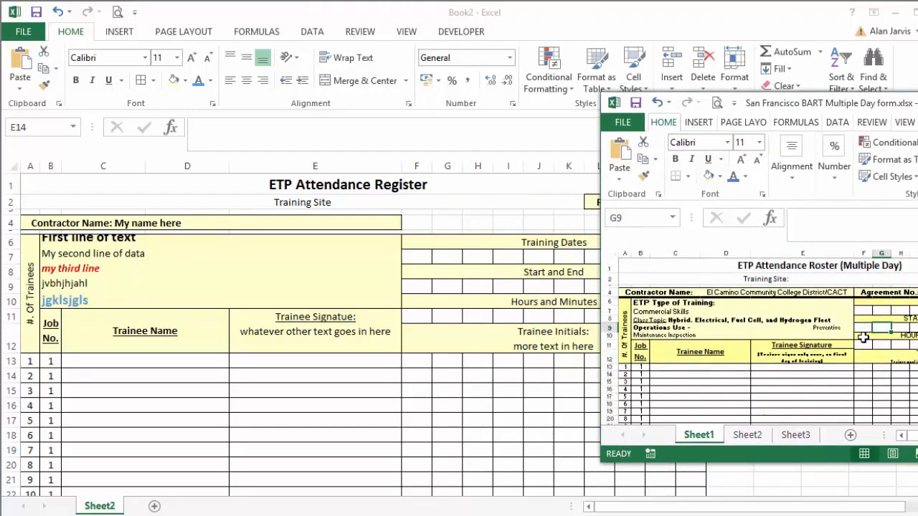
scroll(863, 339, down, 4)
scroll(861, 341, down, 2)
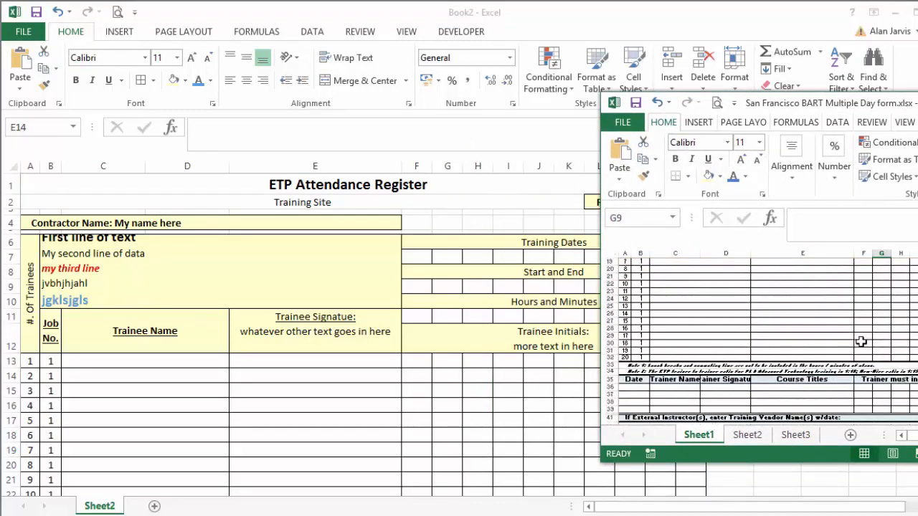
scroll(860, 341, down, 3)
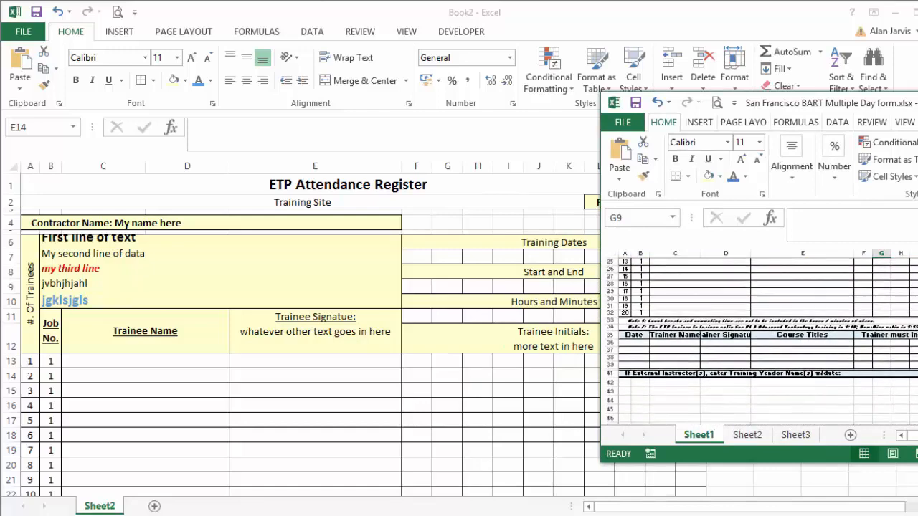
scroll(724, 302, up, 2)
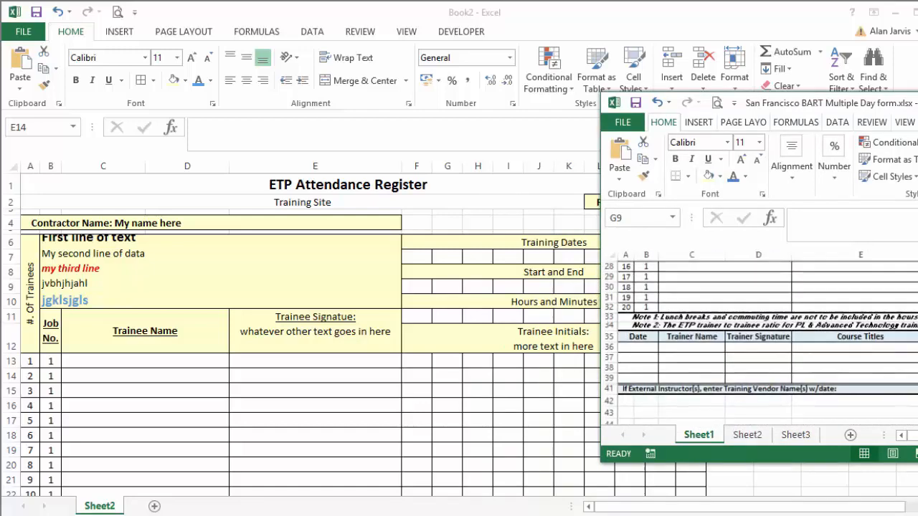
click(731, 311)
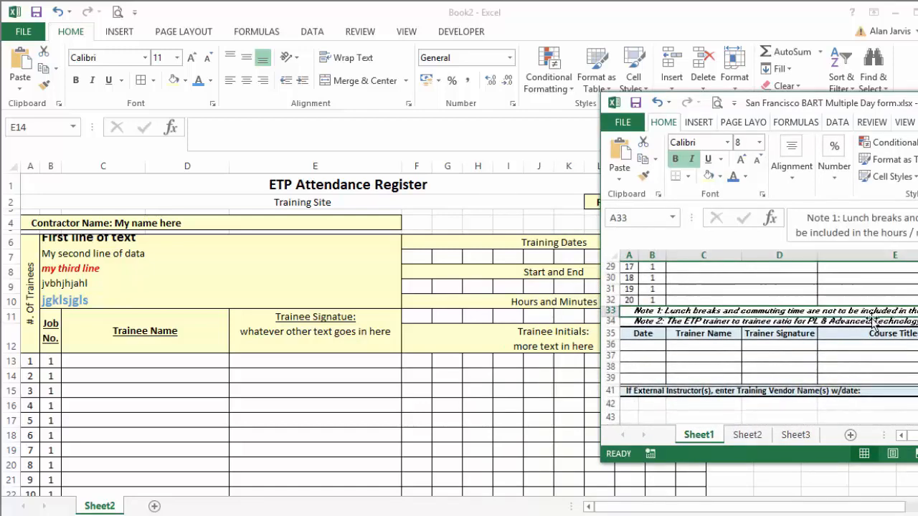
Switch back to Book2 and merge and center cells A33:O33 below the trainee rows.
click(268, 369)
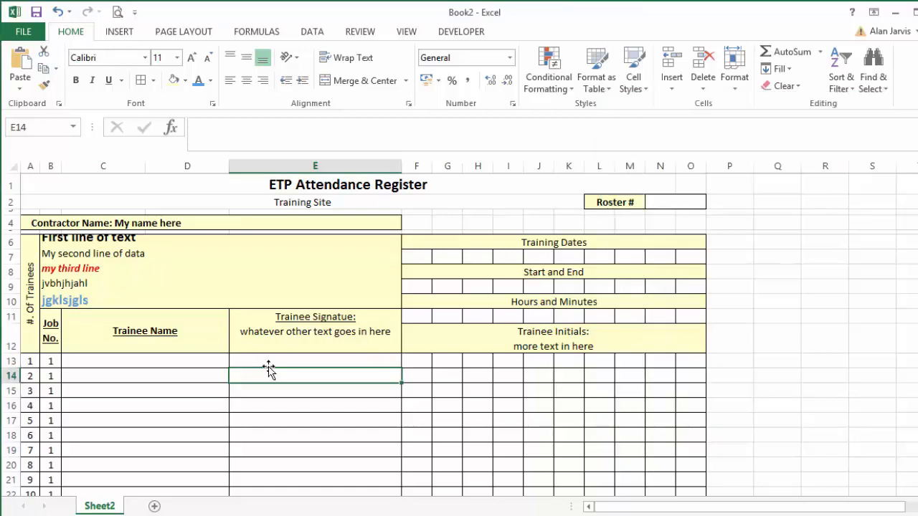
scroll(266, 365, down, 4)
scroll(266, 365, down, 2)
drag(33, 388, 681, 390)
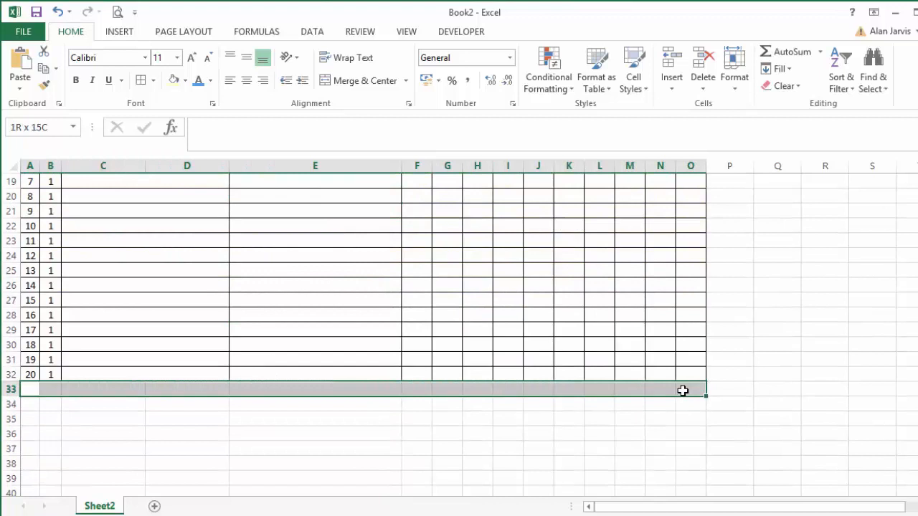
drag(31, 385, 688, 390)
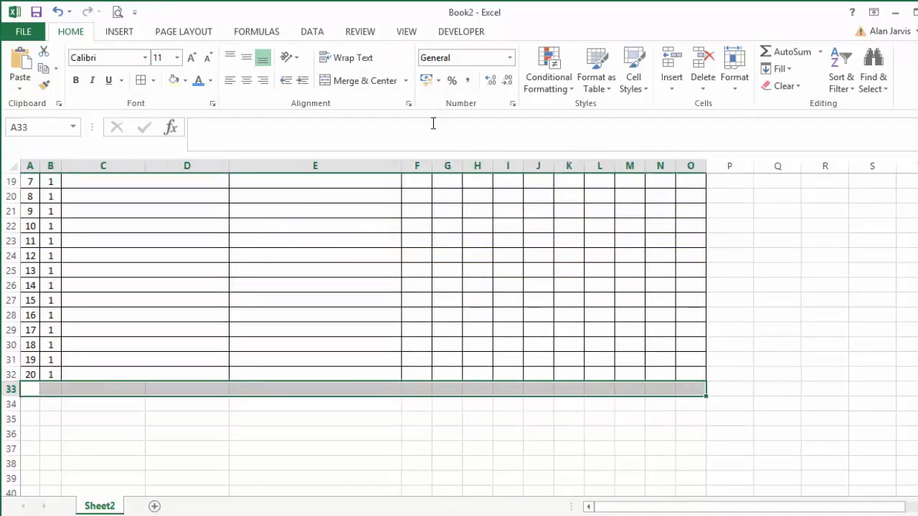
click(358, 82)
Enter "Note 1: jghdggkjj;jhkjlkgjhaljh" in the merged row 33, following the note layout in the reference form.
key(alt+Tab)
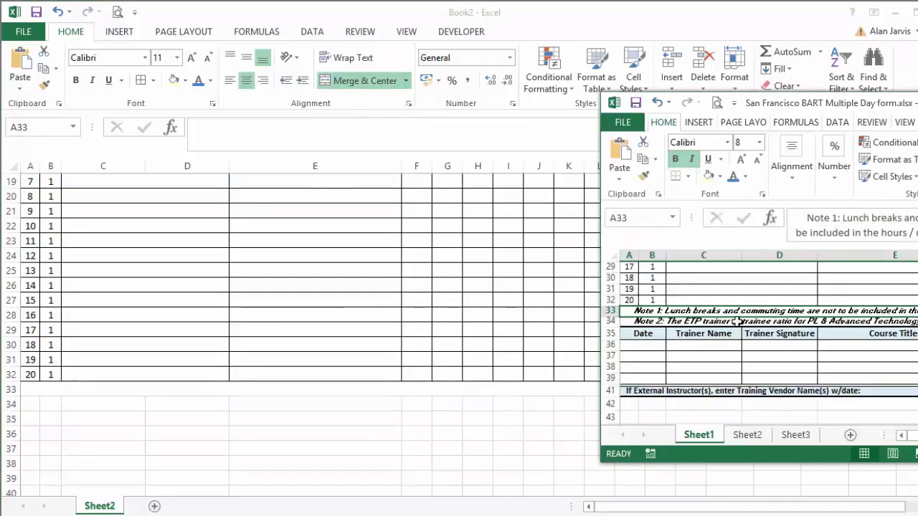
click(157, 388)
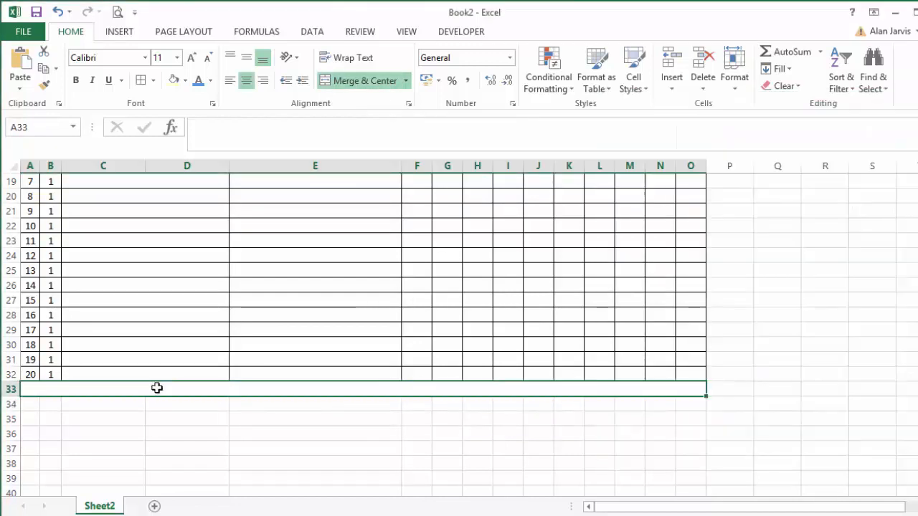
text(Not)
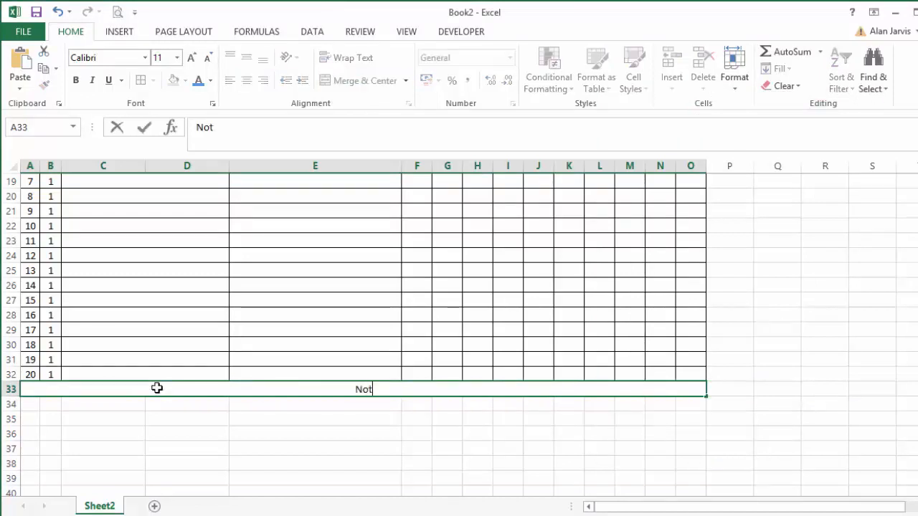
text(e 1: jghd)
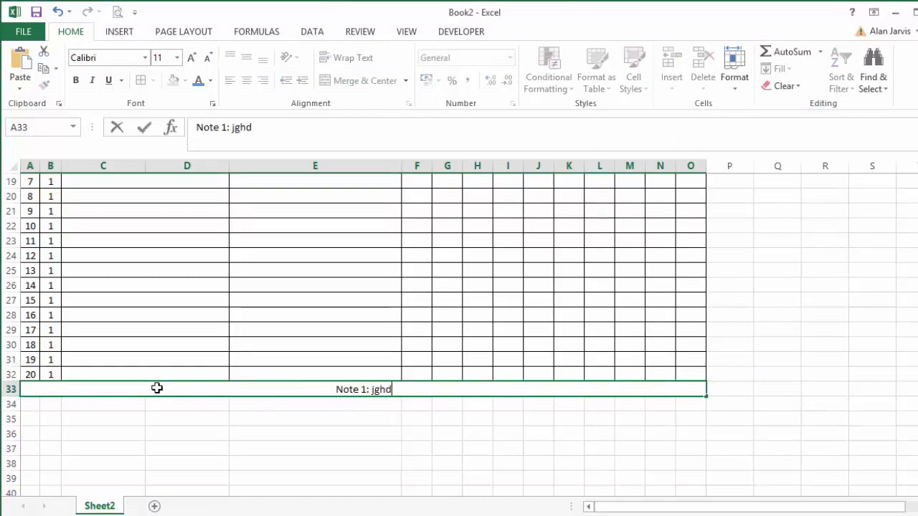
text(ggkjj;jhkjlkgjhaljh)
key(Return)
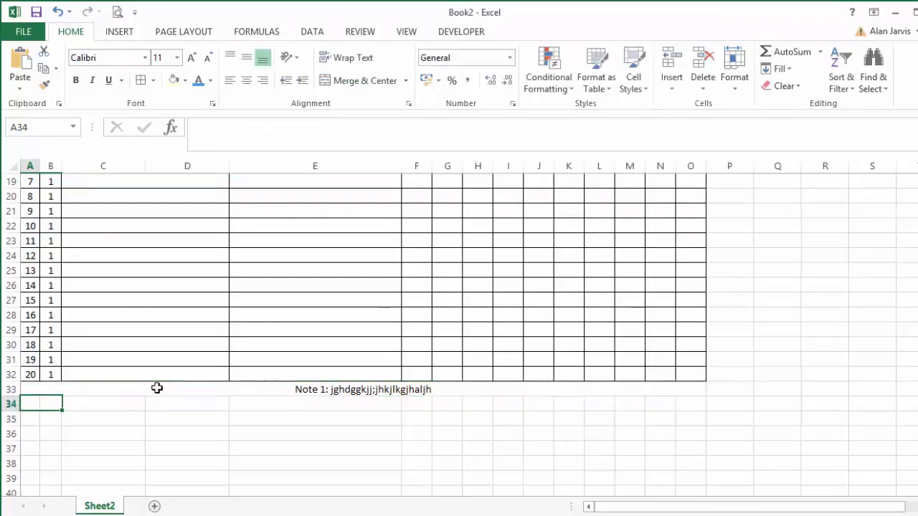
Left-align the Note 1 text in row 33 and indent it with leading spaces.
click(157, 388)
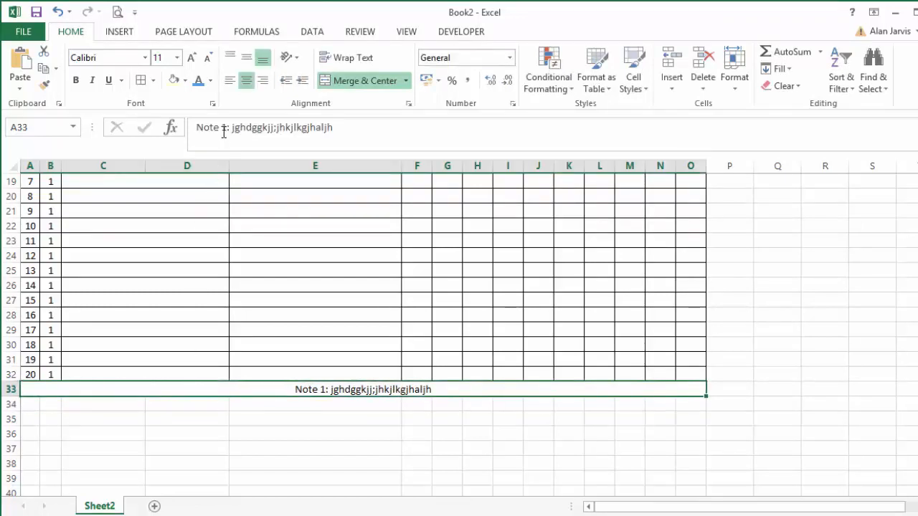
click(229, 81)
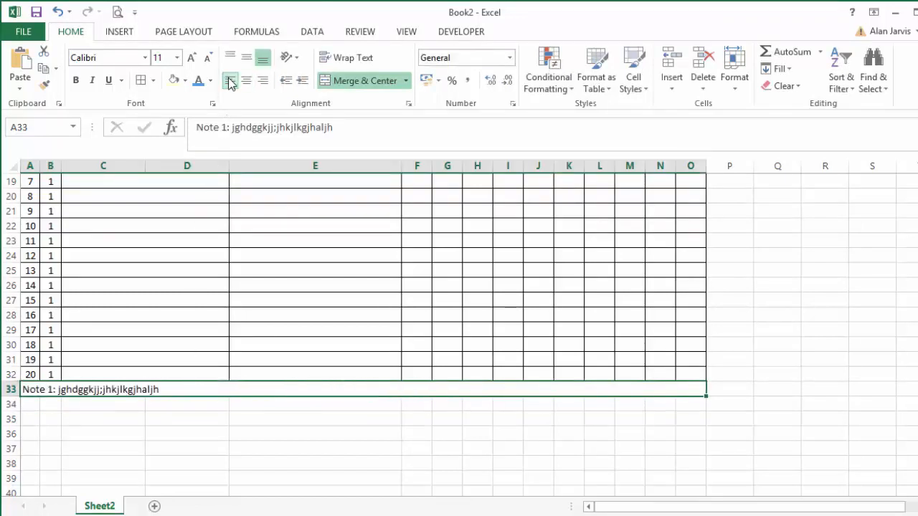
click(194, 140)
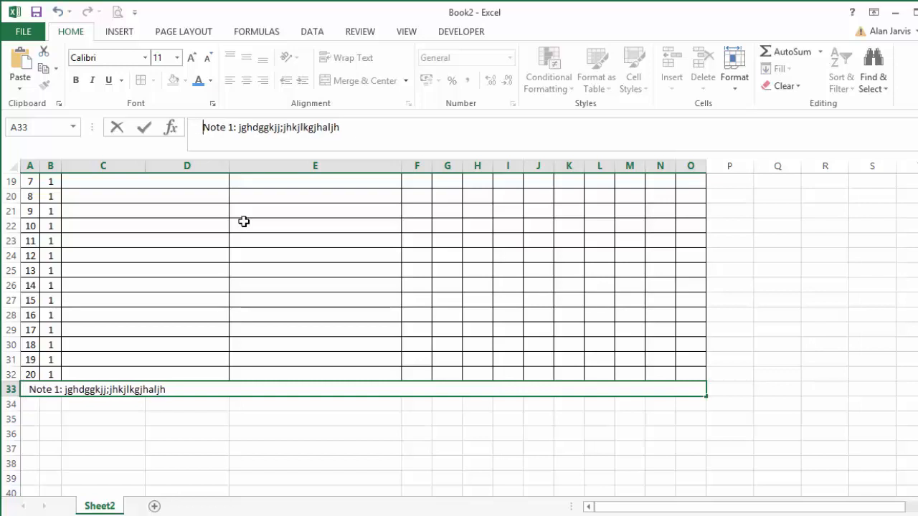
key(Return)
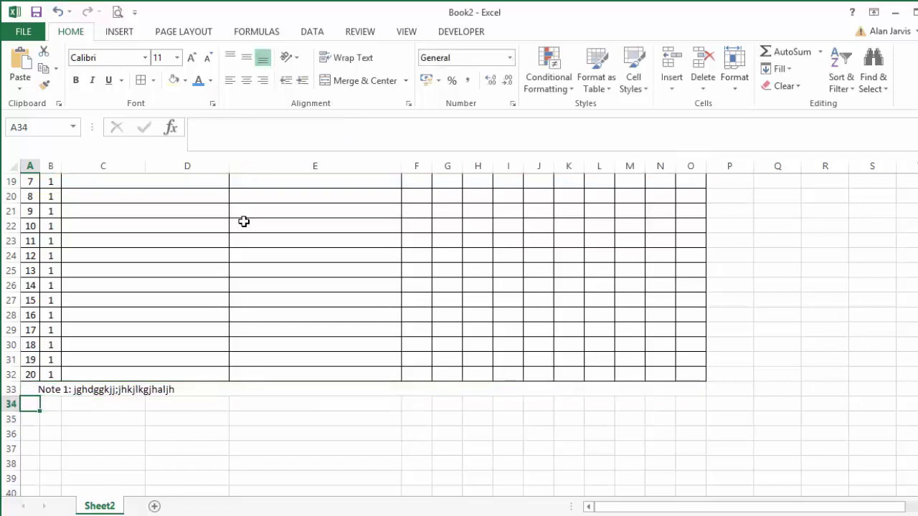
Check the second note in the reference form, and fill the merged Note 1 row down into row 34 of Book2.
key(alt+Tab)
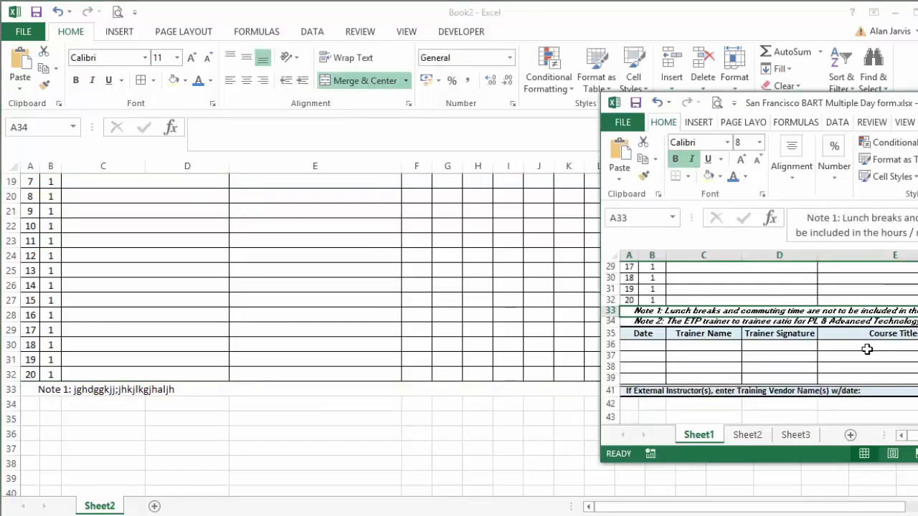
click(189, 384)
click(158, 389)
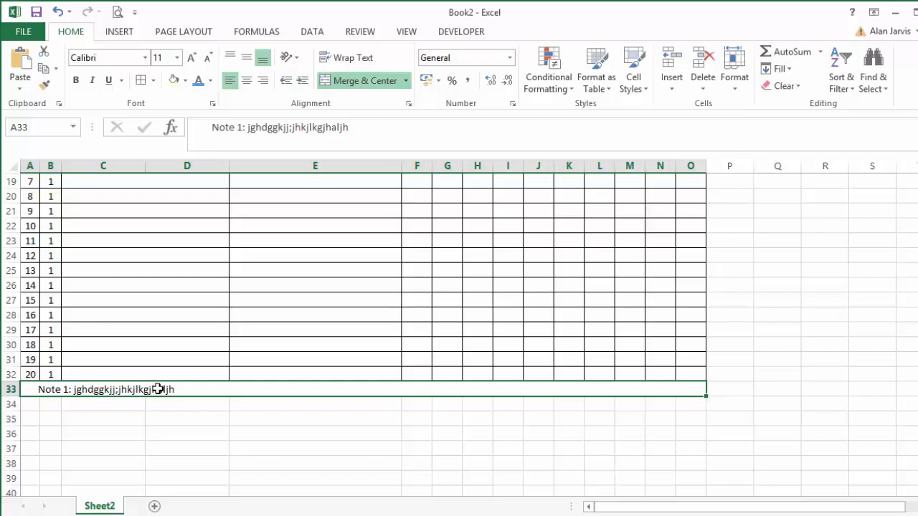
key(shift+Down)
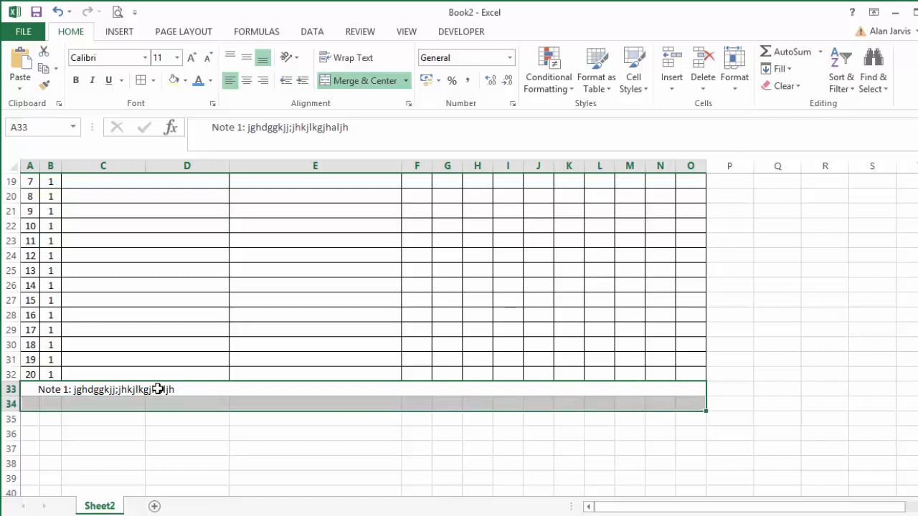
key(ctrl+d)
key(Down)
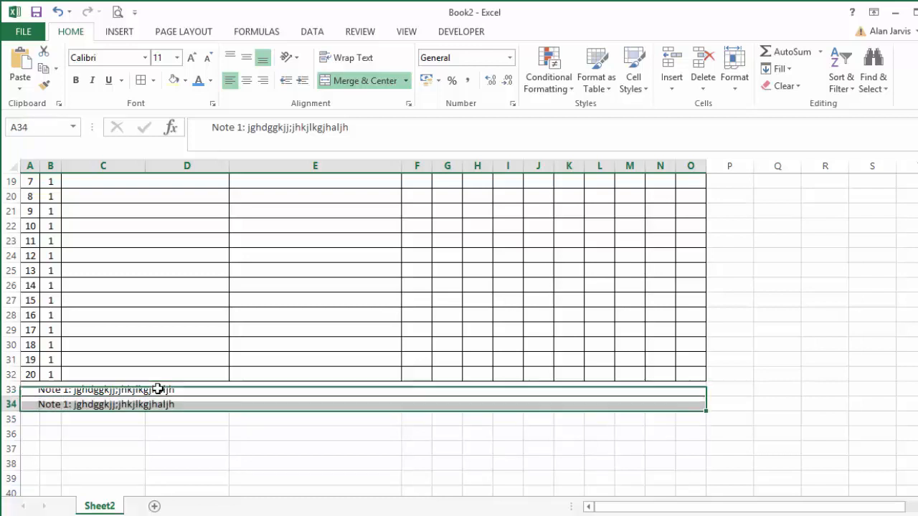
key(Down)
key(Up)
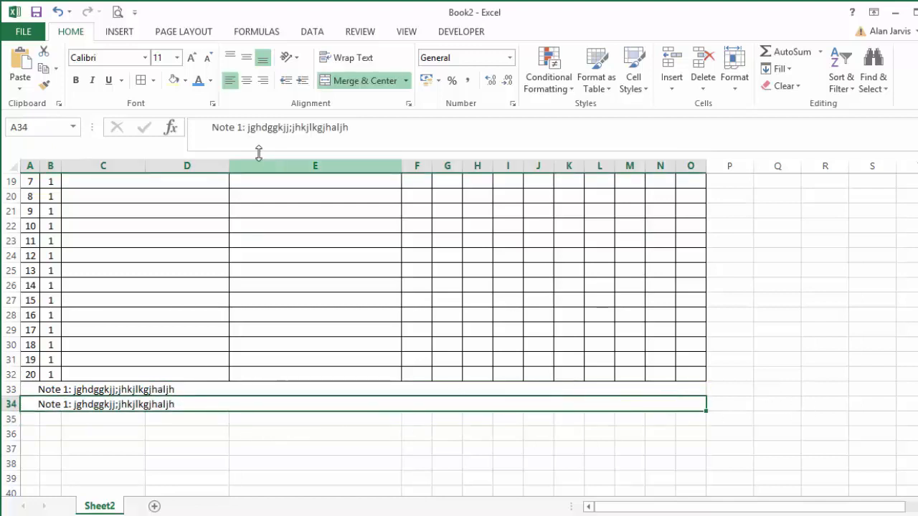
Change the note in row 34 to read "Note 2: jghdggkjj;jhkjlkgjhaljhkjvgj".
click(242, 127)
key(BackSpace)
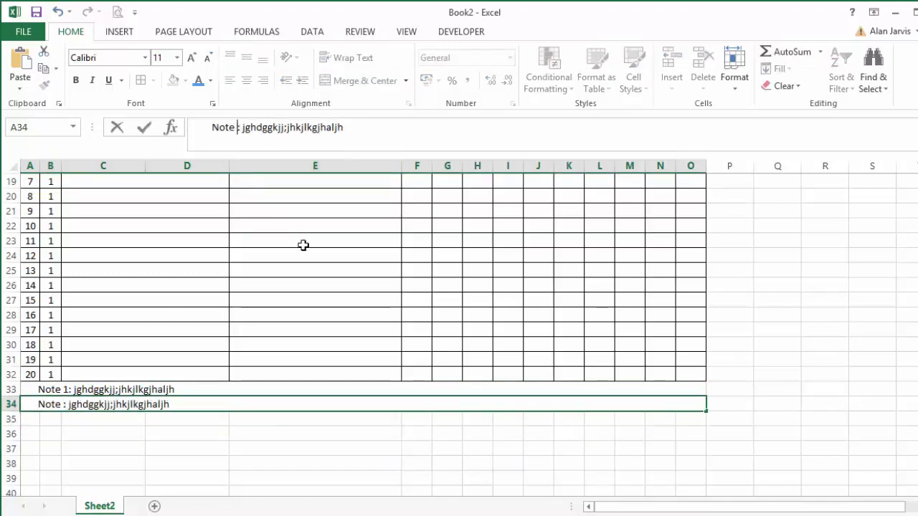
text(2)
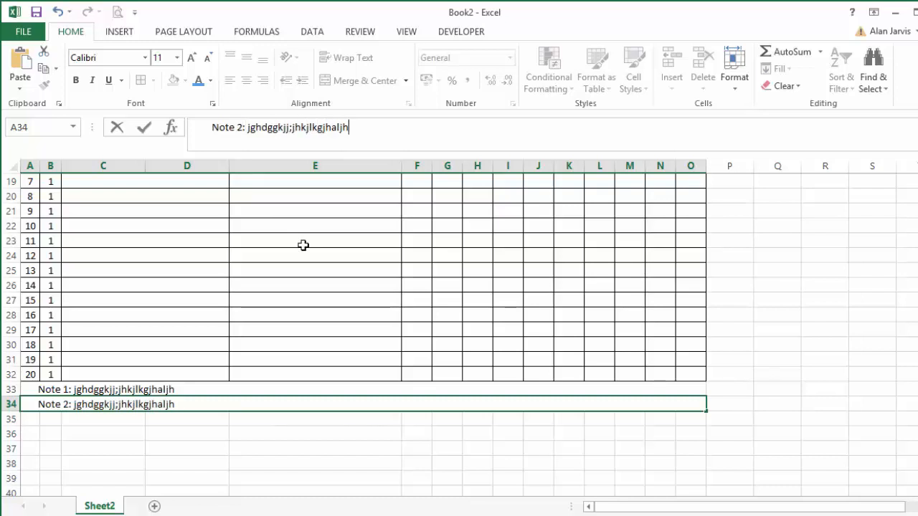
text(kjvgj)
key(Return)
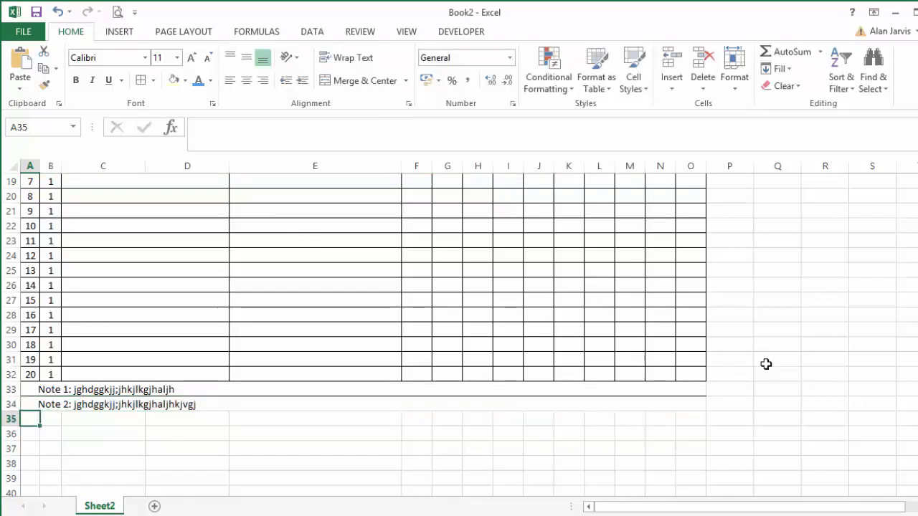
Check the trainer section's Date heading in San Francisco BART Multiple Day form.xlsx, and merge and center cells A35:B35 in Book2 to match.
key(alt+Tab)
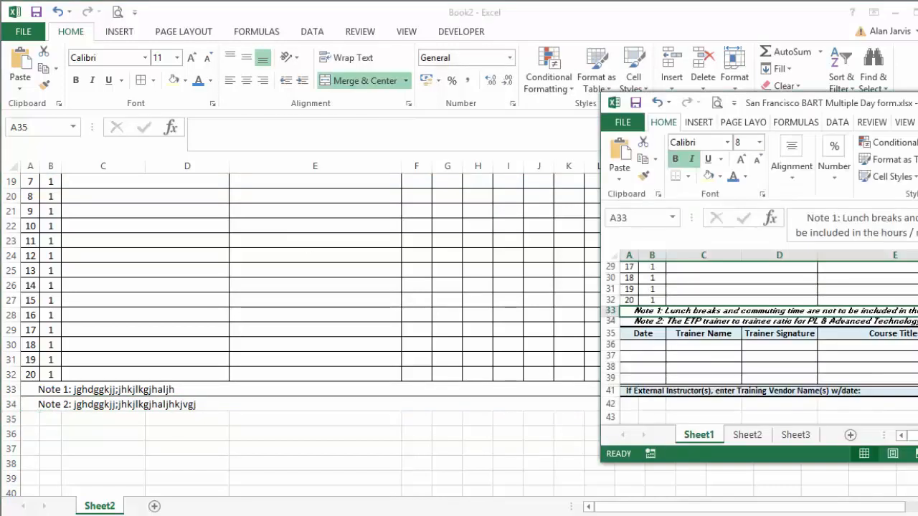
click(721, 334)
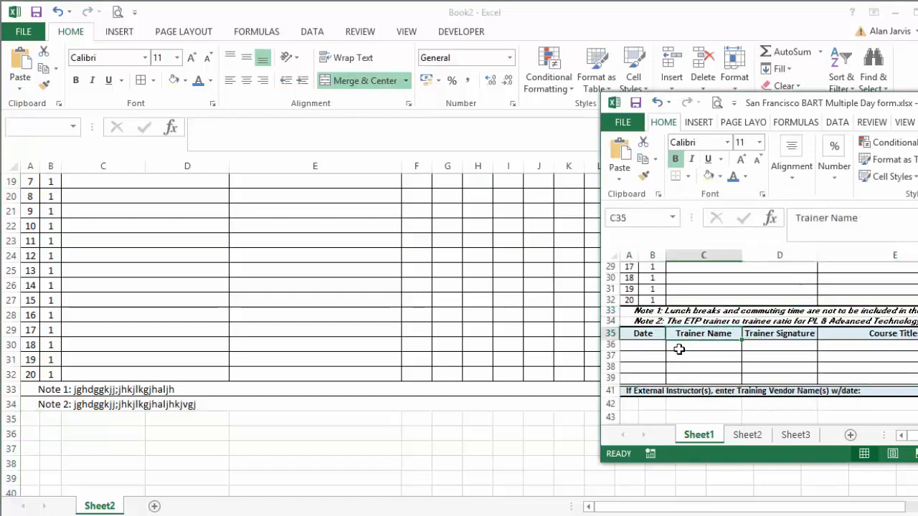
scroll(678, 349, down, 1)
click(642, 301)
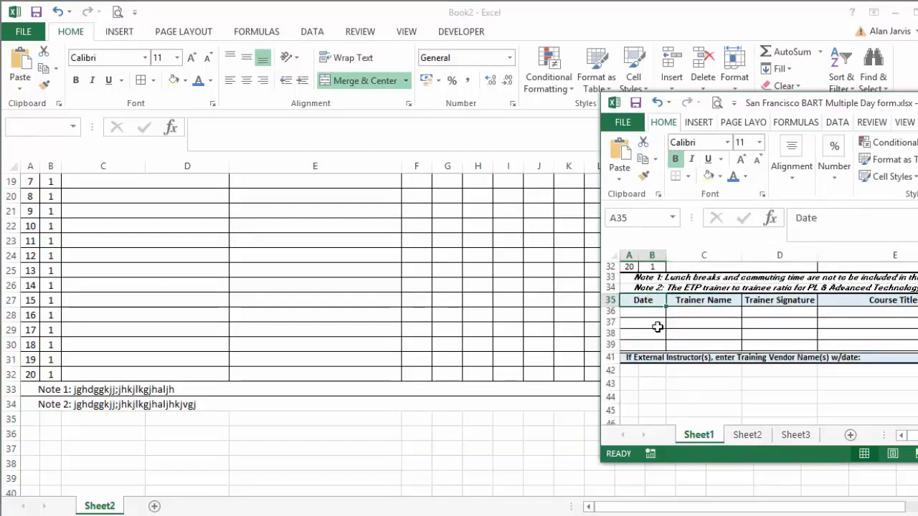
click(86, 419)
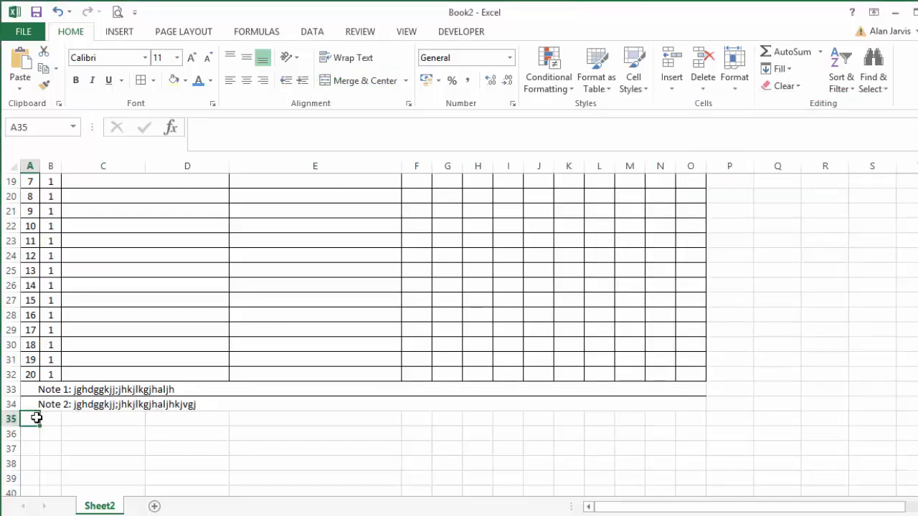
drag(36, 417, 47, 418)
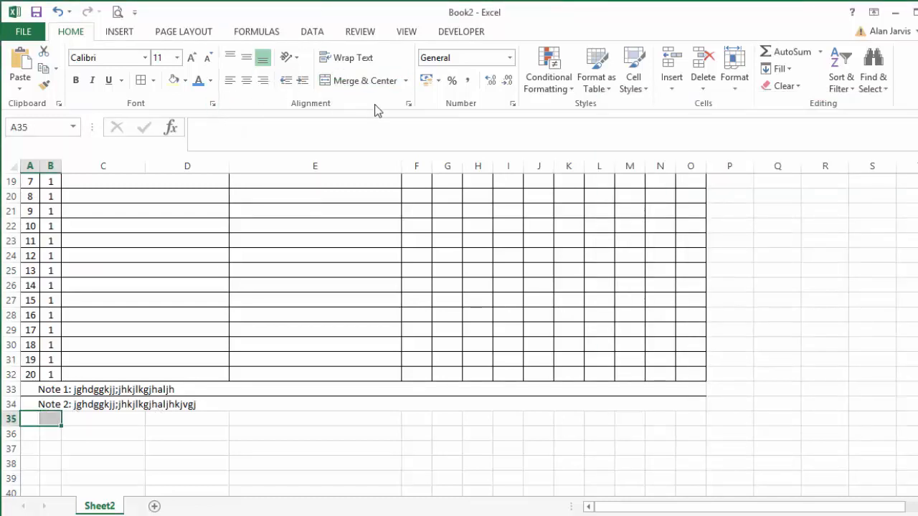
click(360, 80)
Enter the heading "Date" in the merged cell A35, as in the reference form.
key(alt+Tab)
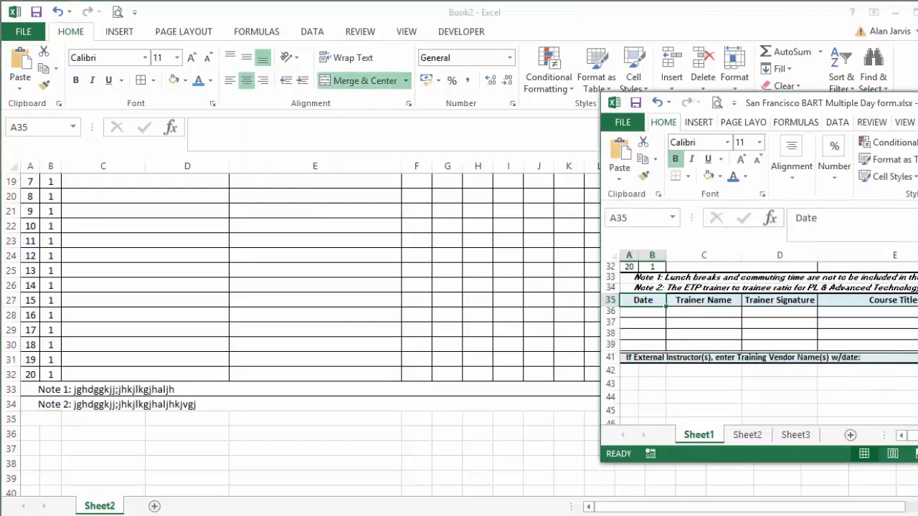
click(45, 423)
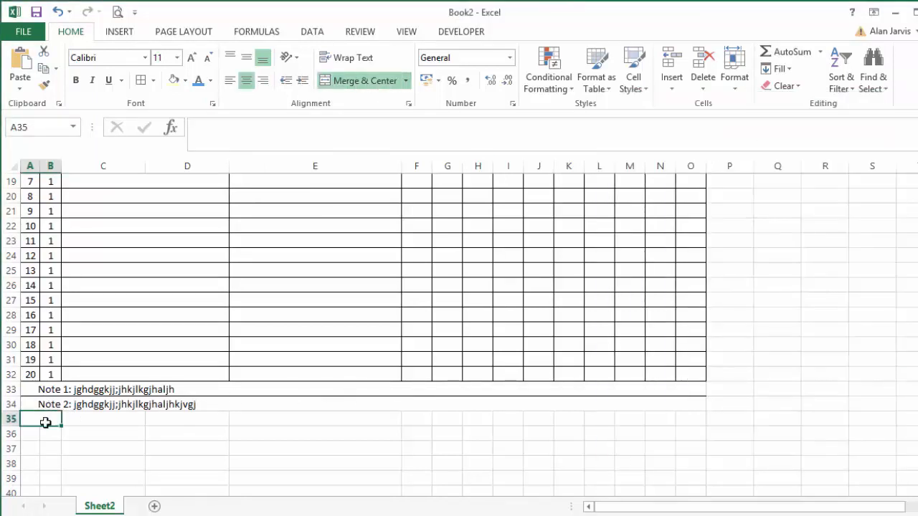
text(Date)
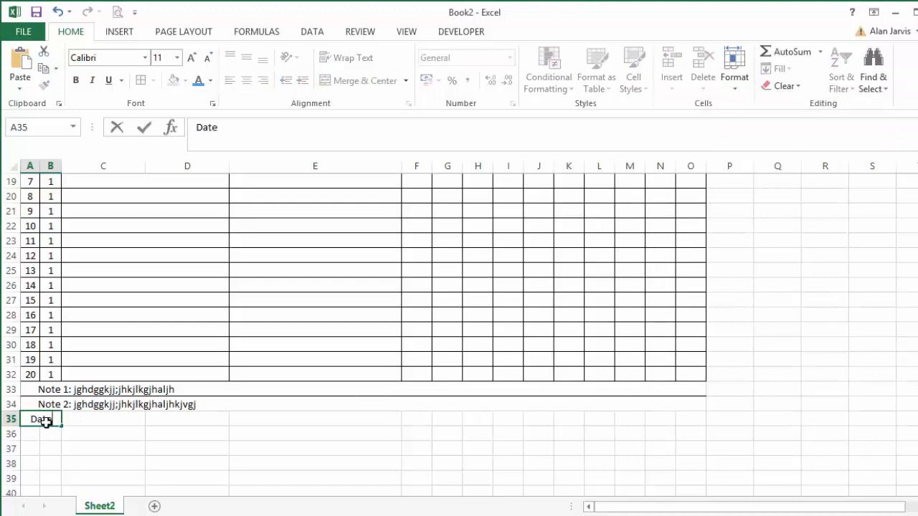
key(Return)
click(46, 422)
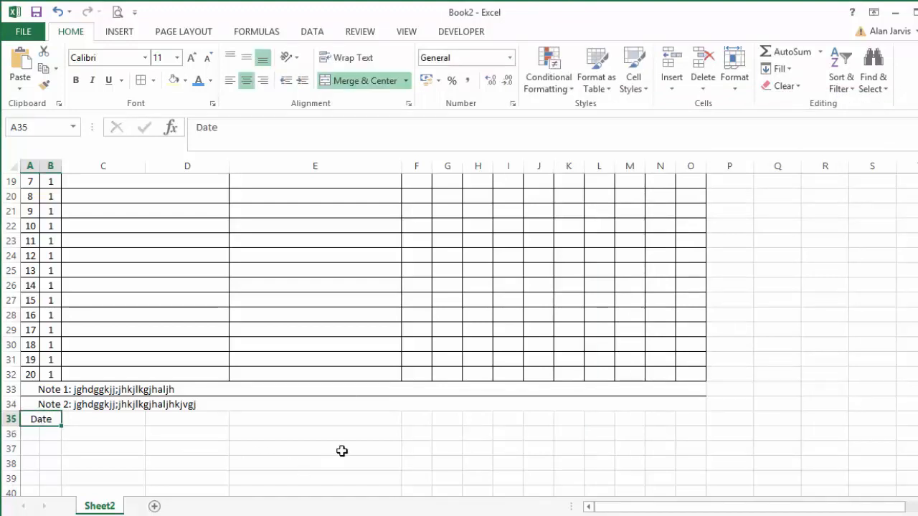
Give the Date heading cell a light blue fill and outside borders, modelled on the reference form.
key(alt+Tab)
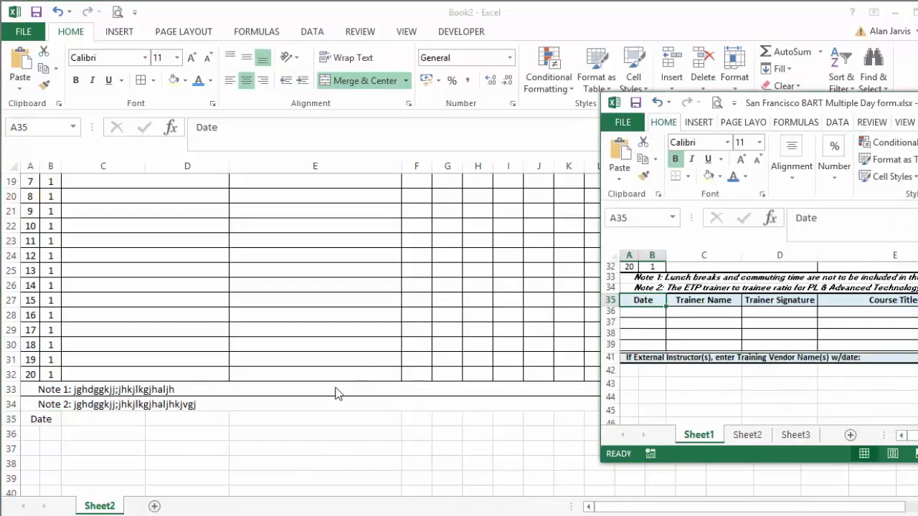
click(47, 422)
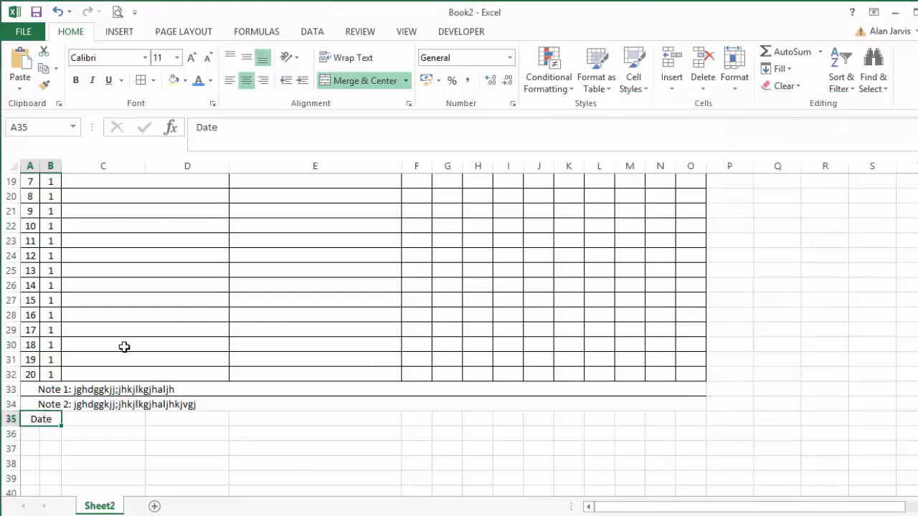
click(184, 81)
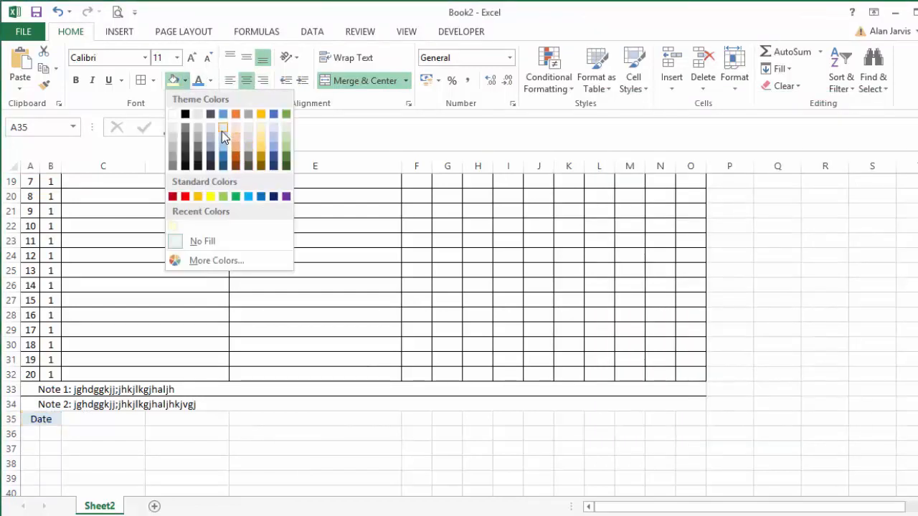
click(222, 133)
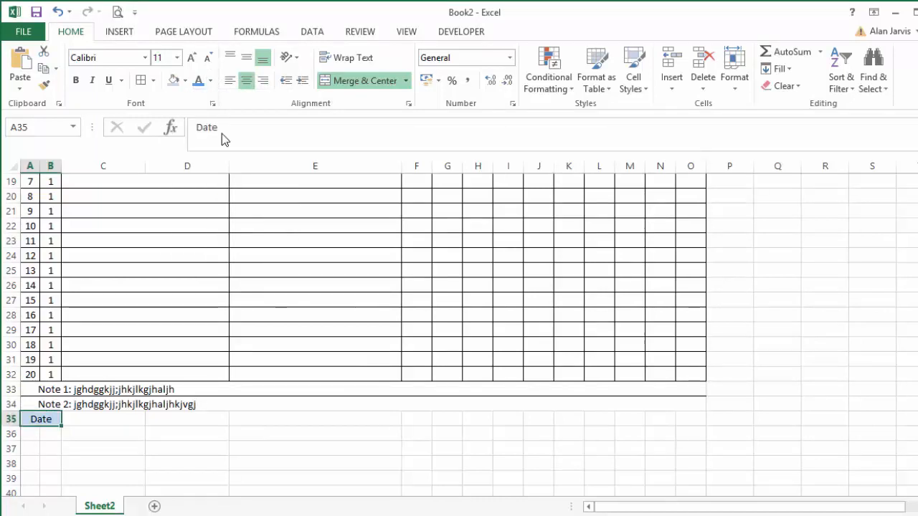
click(152, 80)
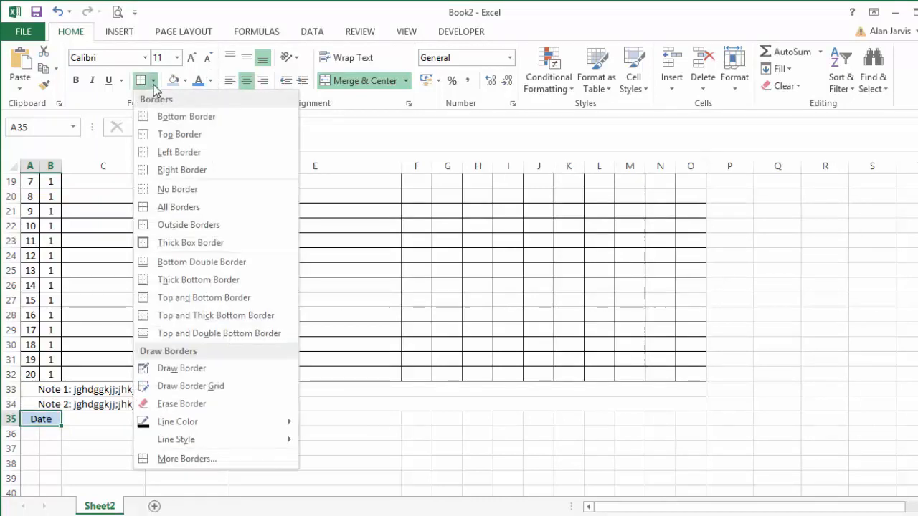
click(222, 228)
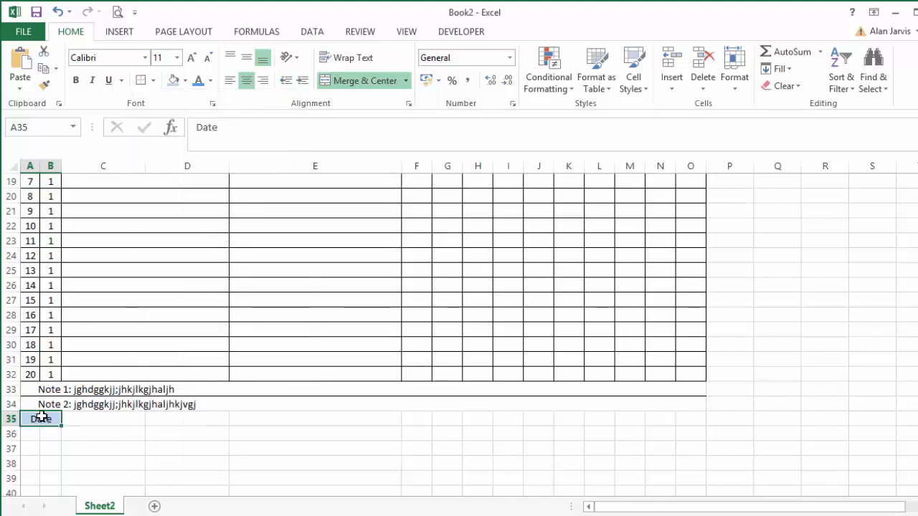
Check the heading beside Date in San Francisco BART Multiple Day form.xlsx, and enter "Trainer name" in cell C35 of Book2.
click(129, 434)
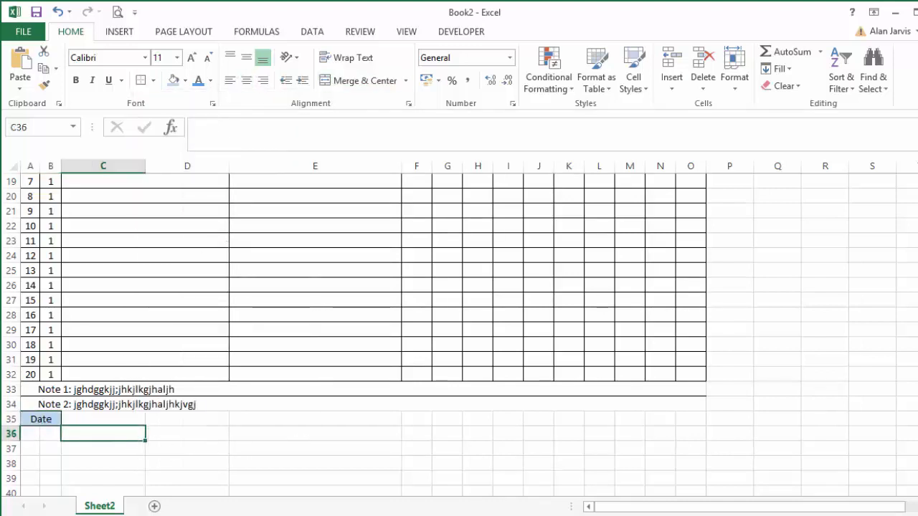
key(alt+Tab)
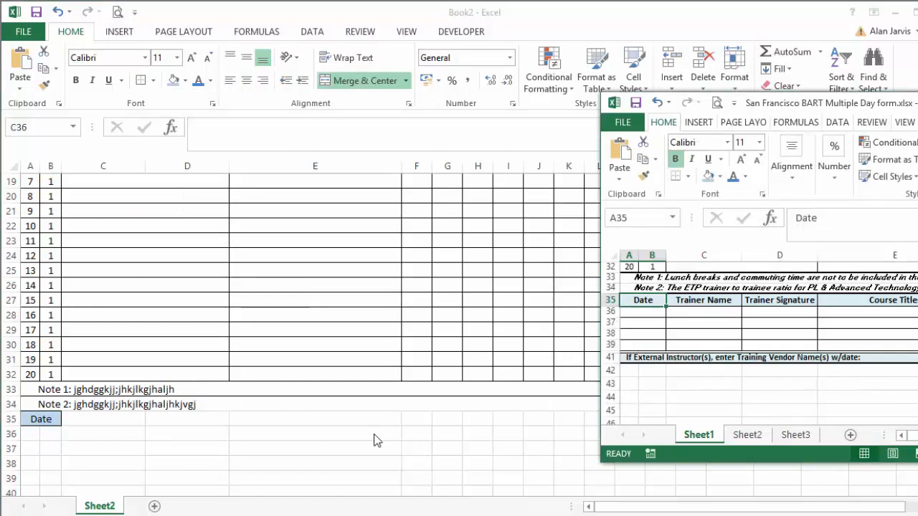
key(alt+Tab)
click(122, 420)
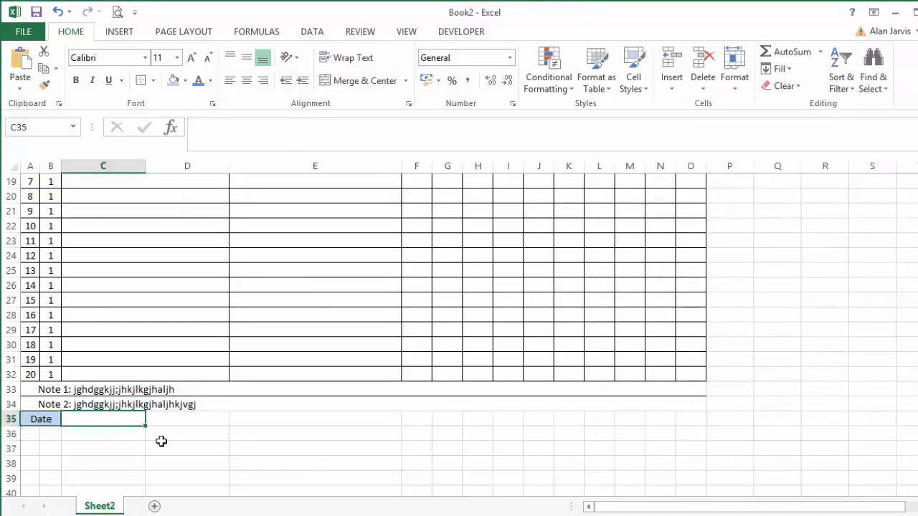
text(Trainee Name)
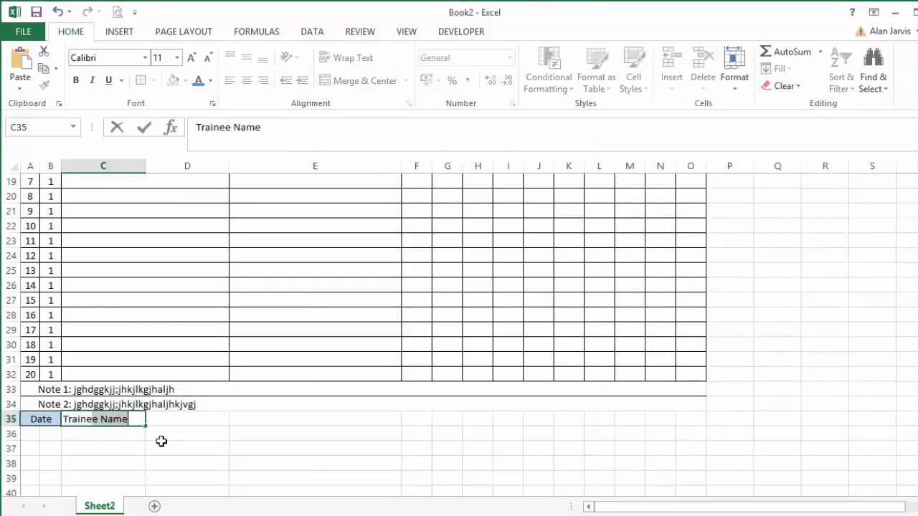
text(r)
text( name)
key(Return)
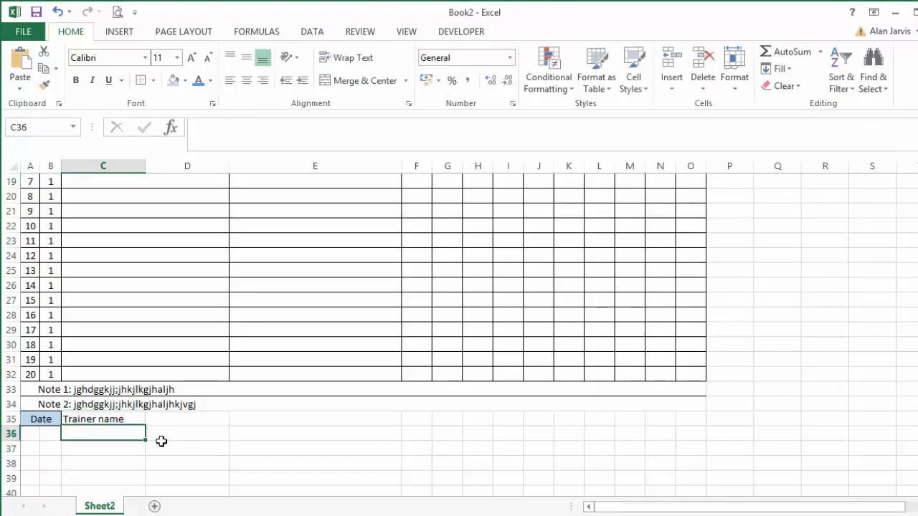
Center the Trainer name heading in C35 and give it a light blue fill and outside borders, modelled on the reference form.
key(Up)
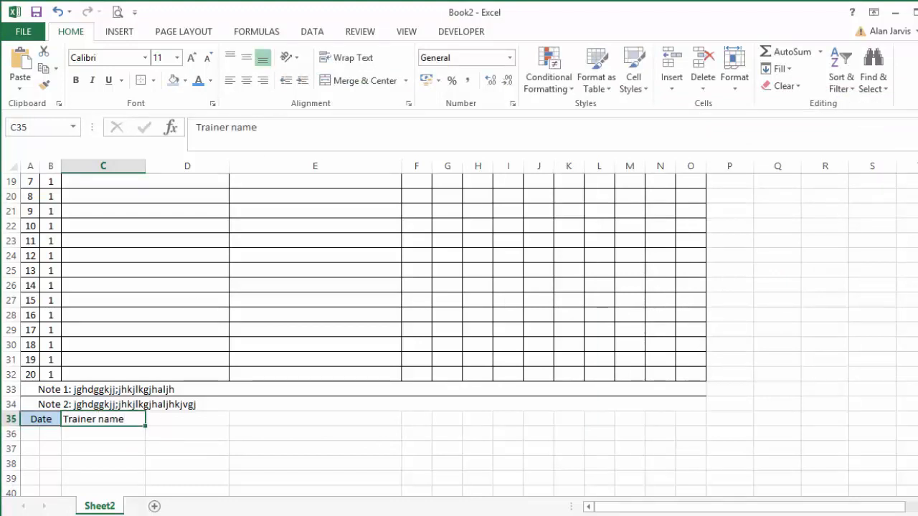
key(alt+Tab)
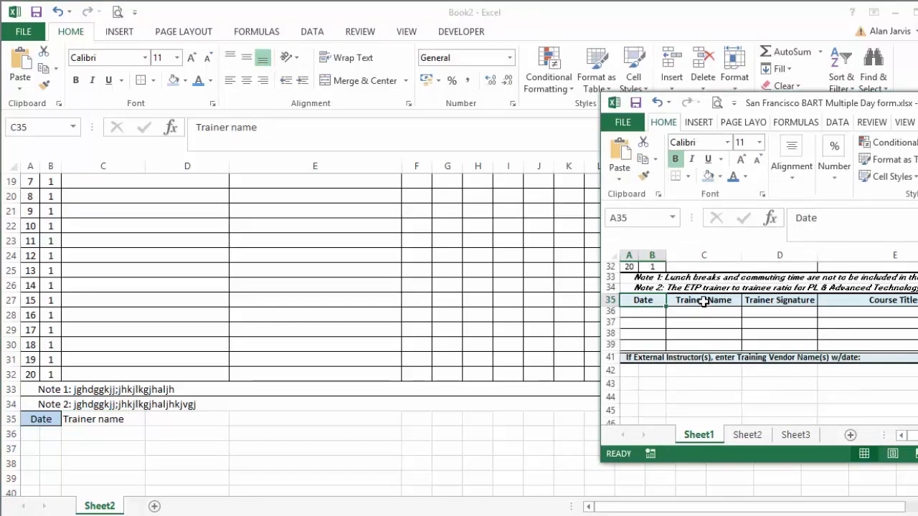
click(703, 302)
key(alt+Tab)
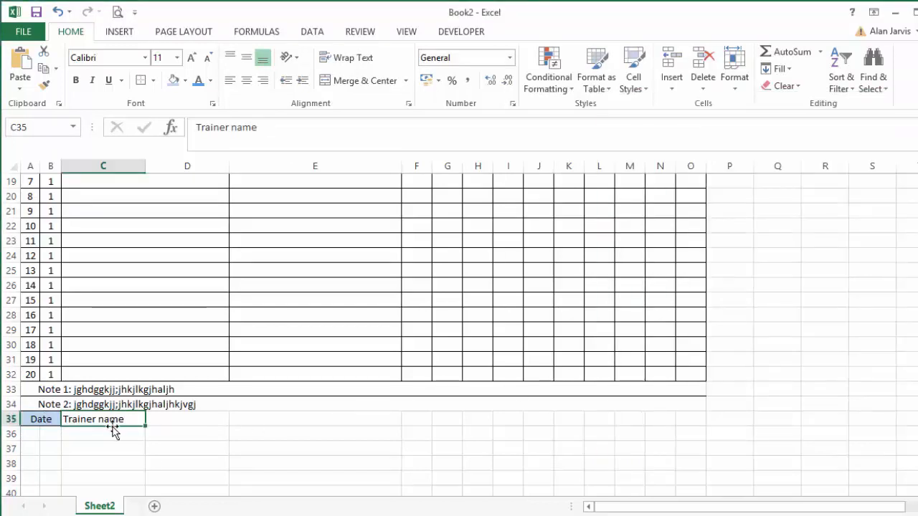
click(247, 84)
click(173, 80)
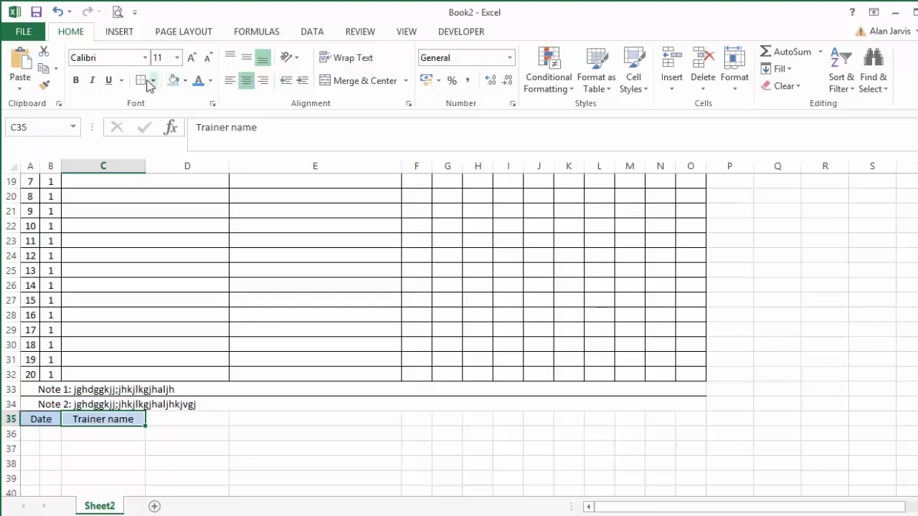
click(141, 81)
click(186, 453)
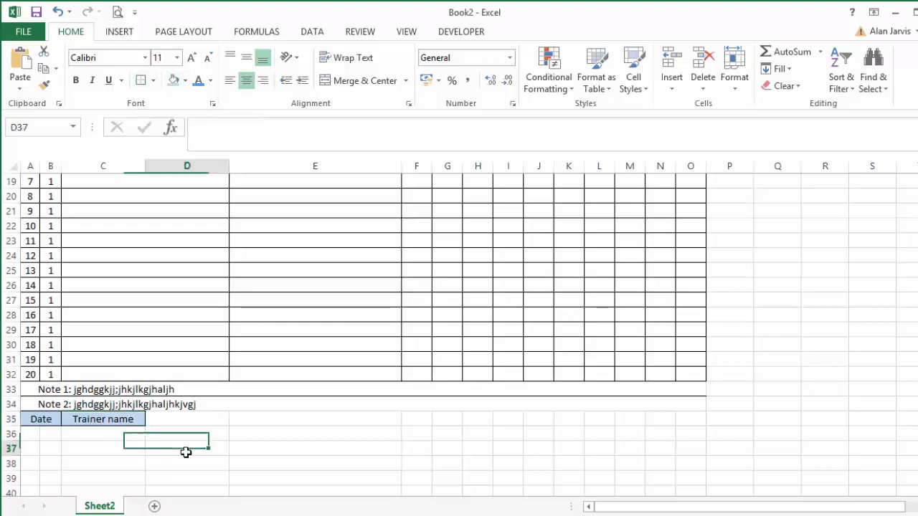
Check the trainer section in the reference form, and copy the formatted Trainer name heading into D35 of Book2.
click(916, 332)
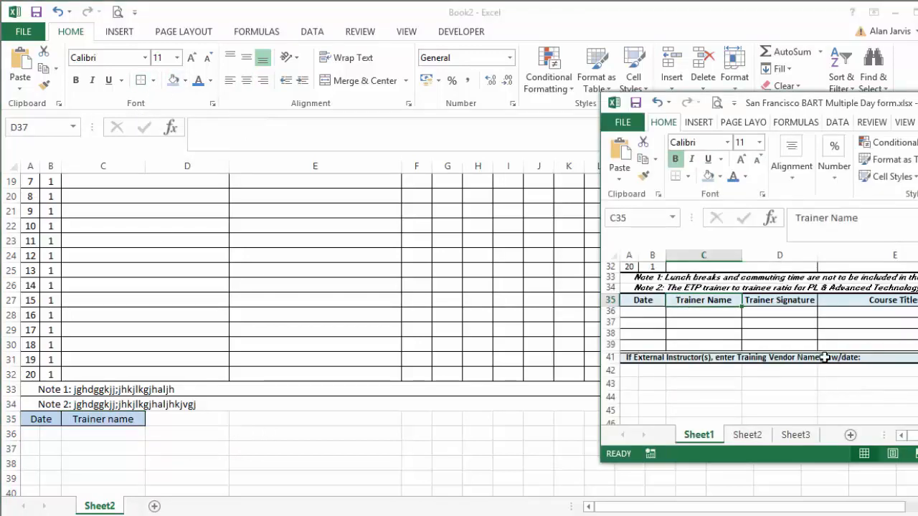
click(197, 419)
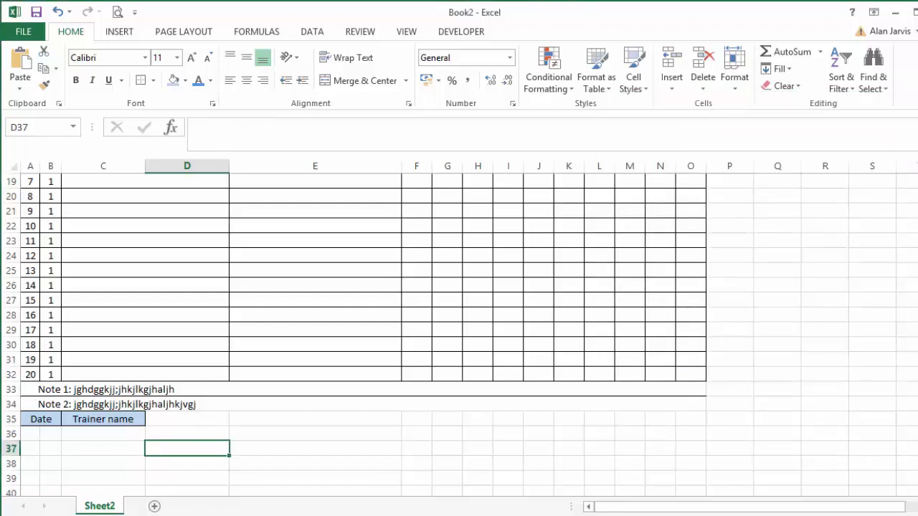
click(917, 304)
click(193, 417)
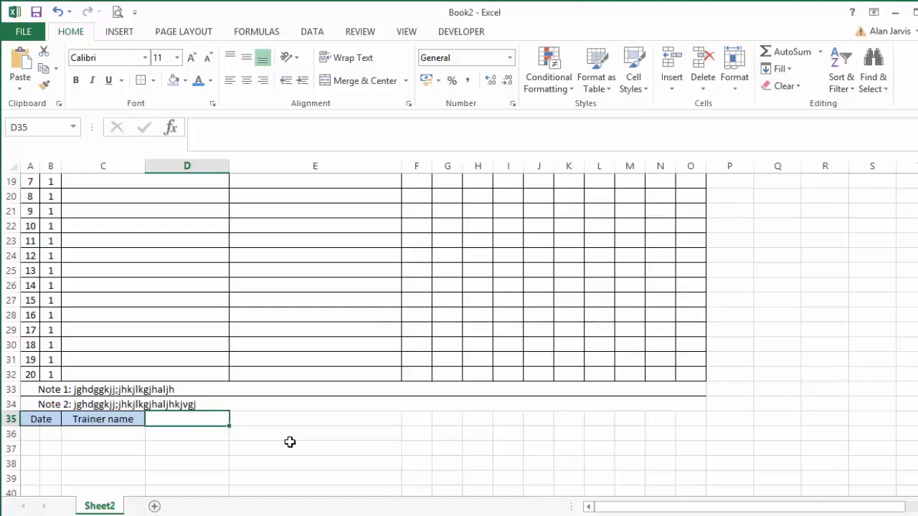
text(Trainer name)
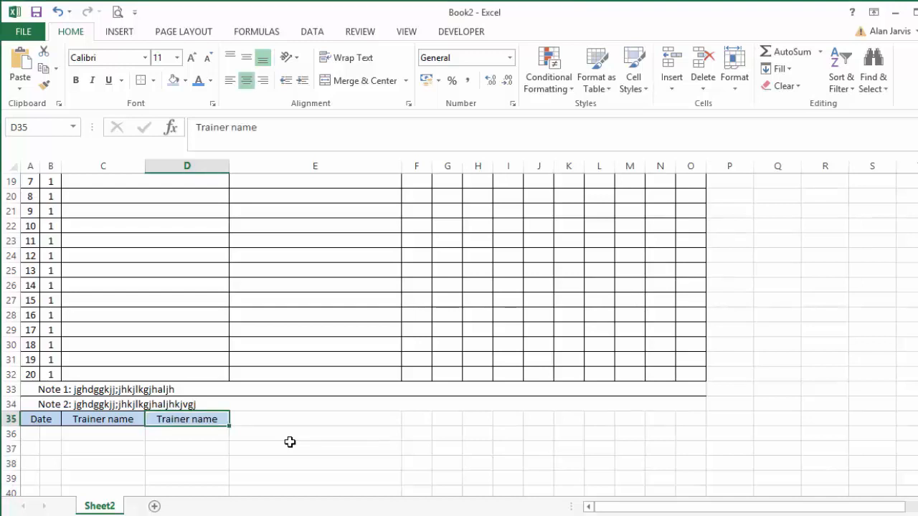
Change the heading in D35 to "Trainer Signature".
click(278, 125)
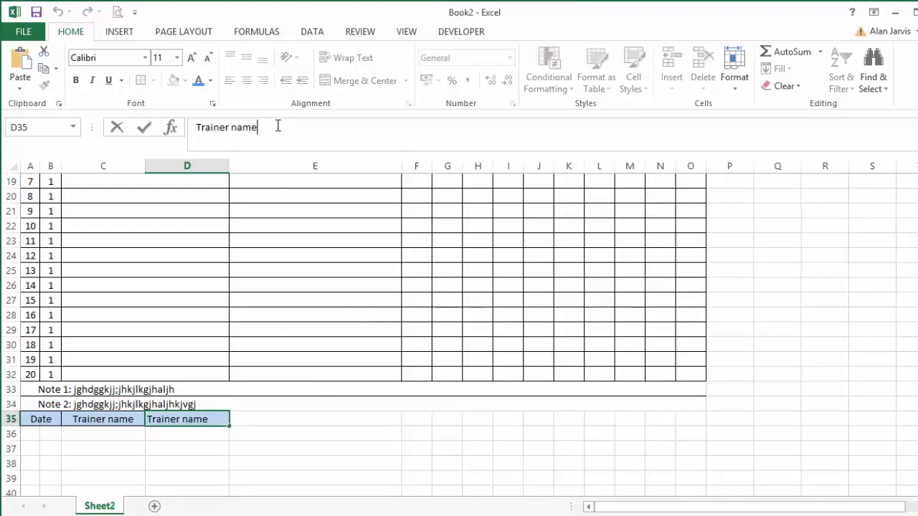
key(BackSpace)
key(BackSpace)
key(BackSpace)
text(Signatur)
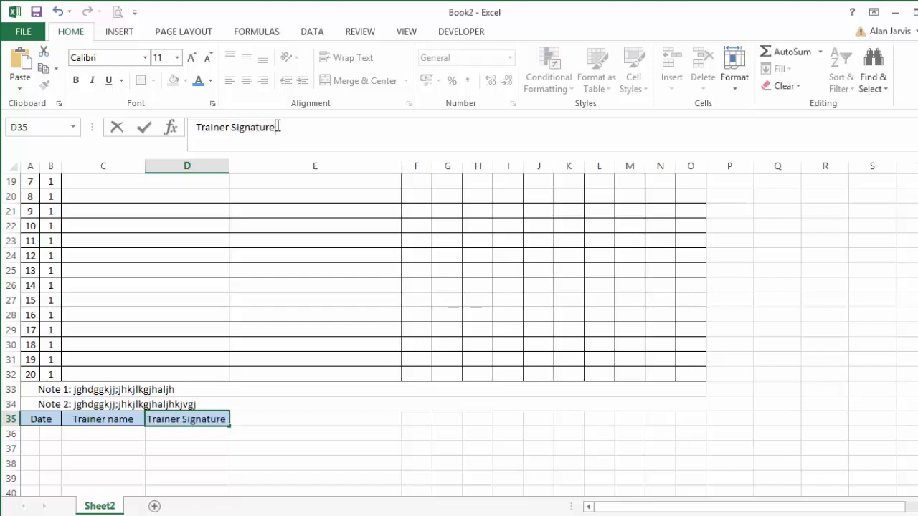
key(Return)
Check the reference form's headings again, and fill the formatted Trainer Signature heading across into E35 of Book2.
click(916, 378)
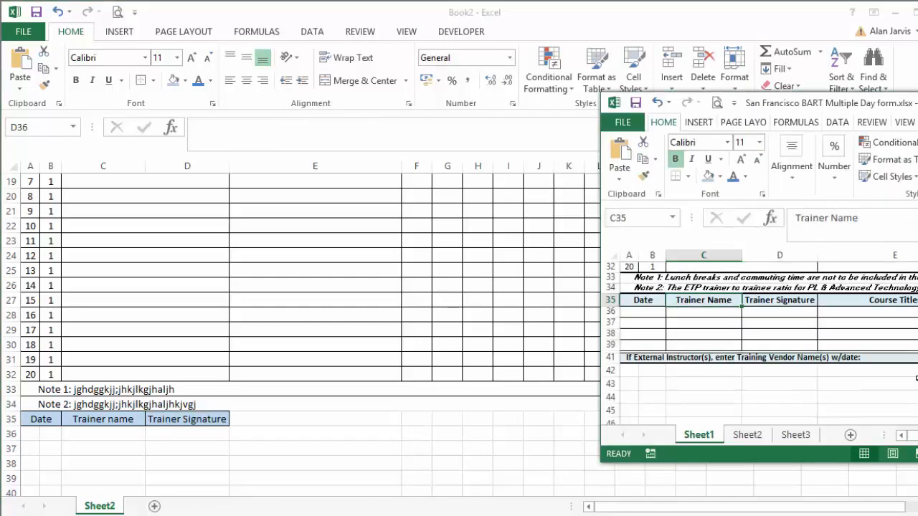
click(292, 418)
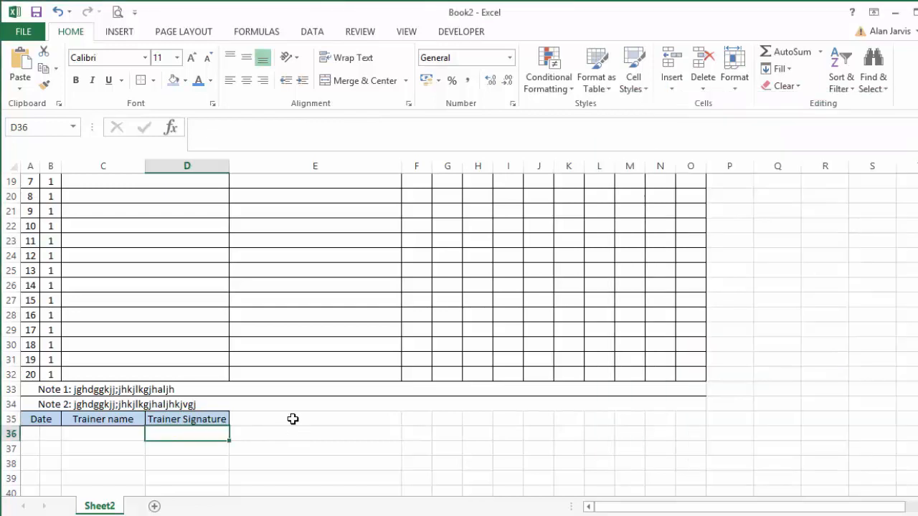
click(293, 418)
key(Left)
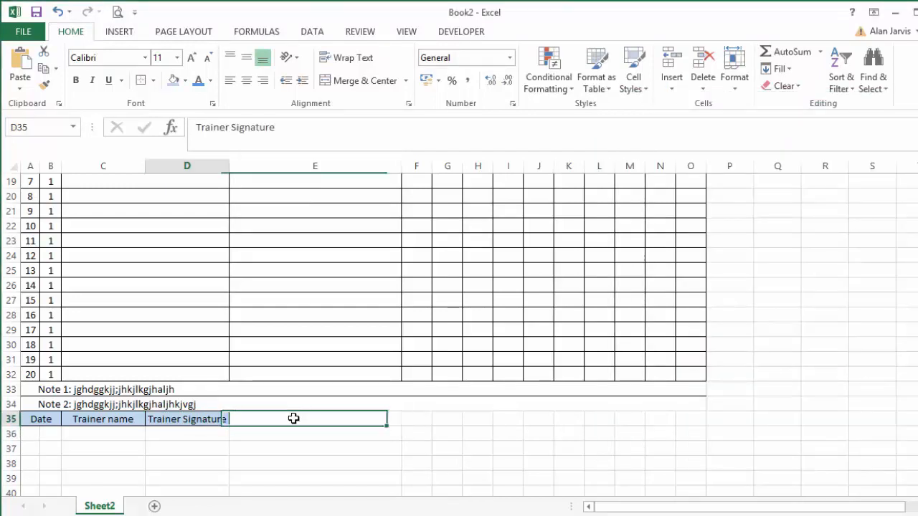
key(Right)
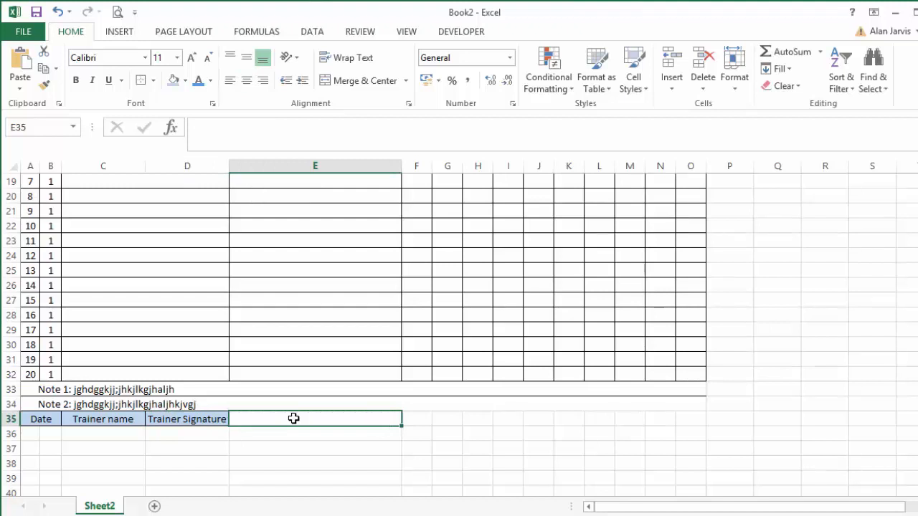
key(ctrl+r)
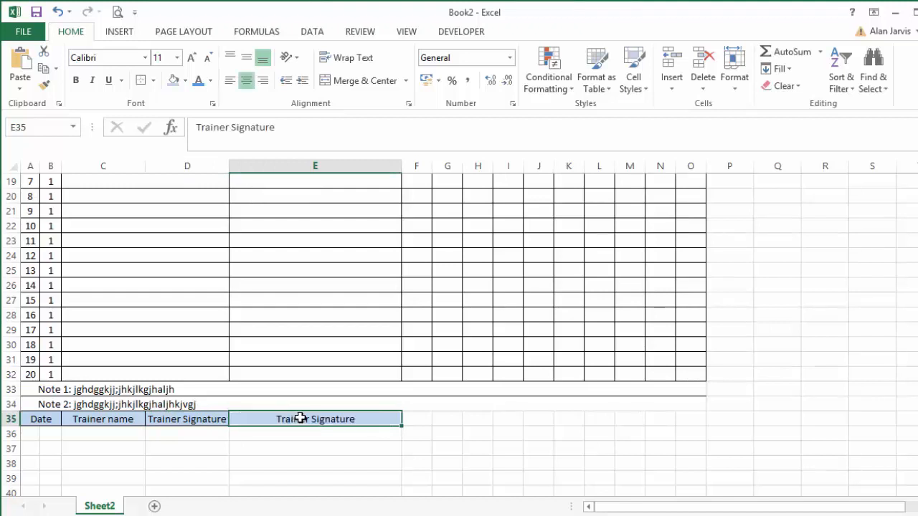
click(106, 423)
click(182, 410)
click(203, 420)
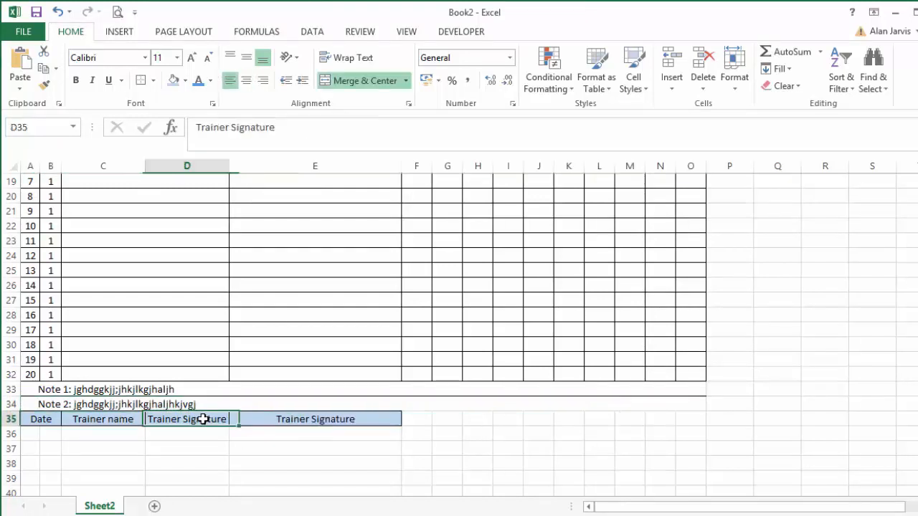
click(124, 423)
click(205, 418)
click(279, 422)
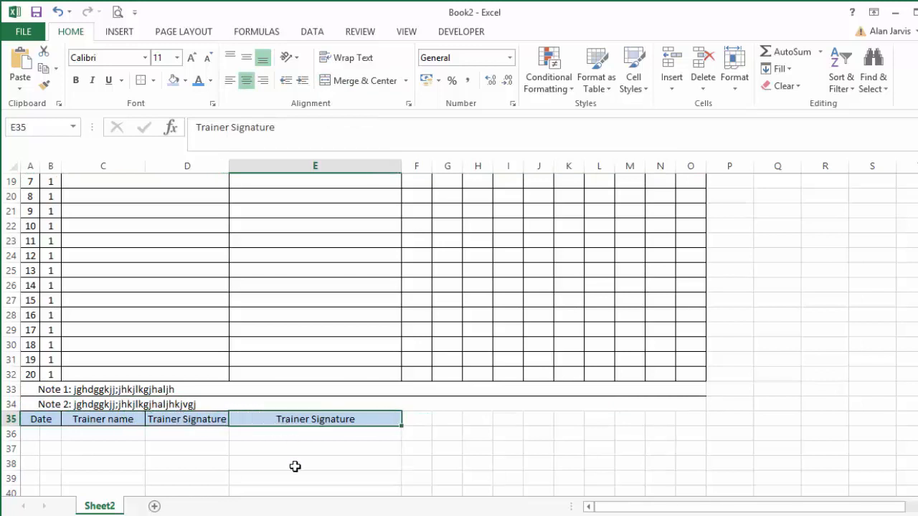
Check the heading after Trainer Signature in the reference form, and replace the text in E35 of Book2 with "Course Titles".
key(alt+Tab)
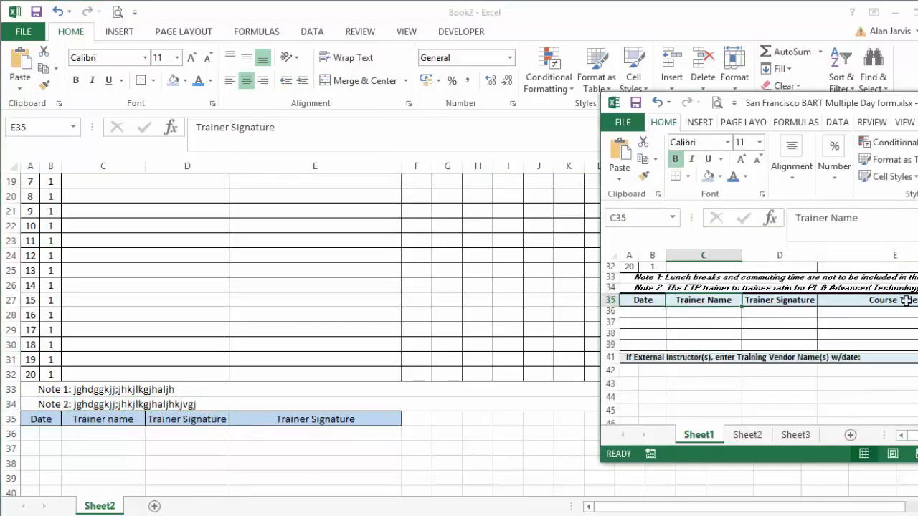
key(alt+Tab)
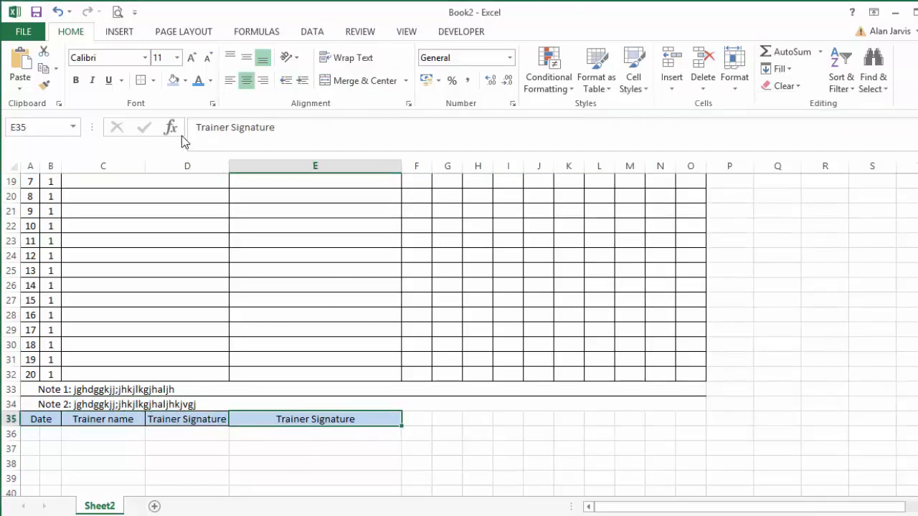
mouse_move(303, 134)
mouse_down()
mouse_move(170, 148)
mouse_move(172, 140)
mouse_up()
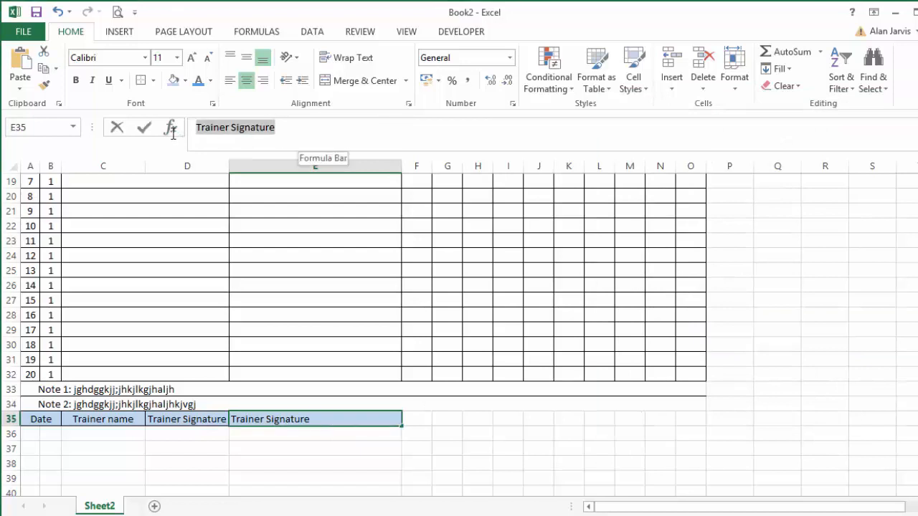
text(Cour)
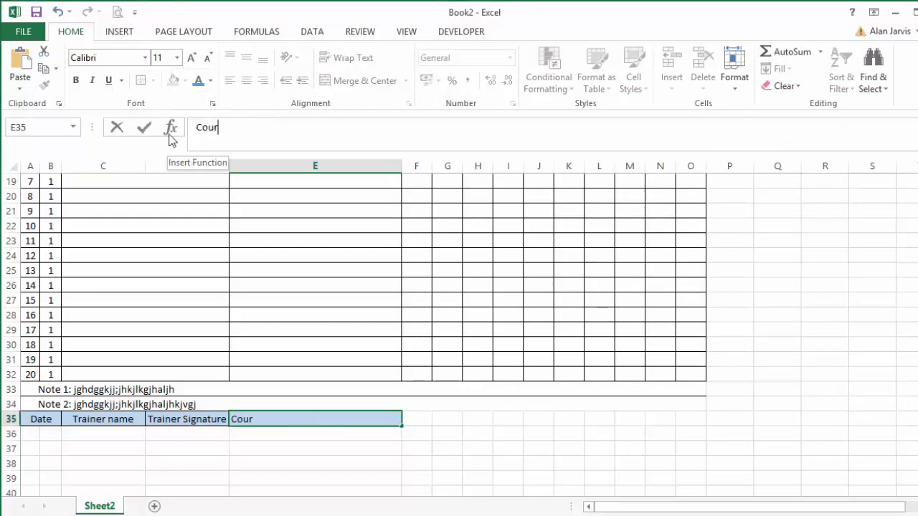
text(se Titles)
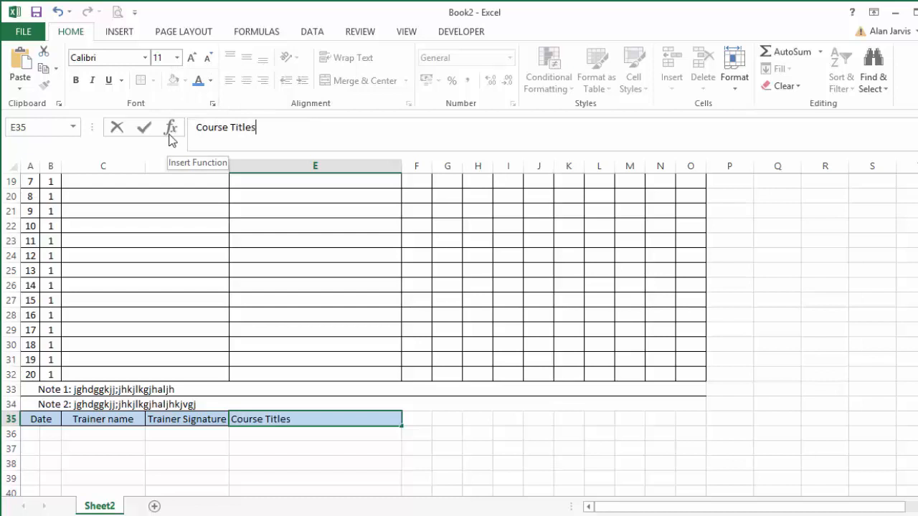
key(Return)
Check the heading after Course Titles in the reference form, and merge and center cells F35:O35 in Book2 to match.
click(917, 172)
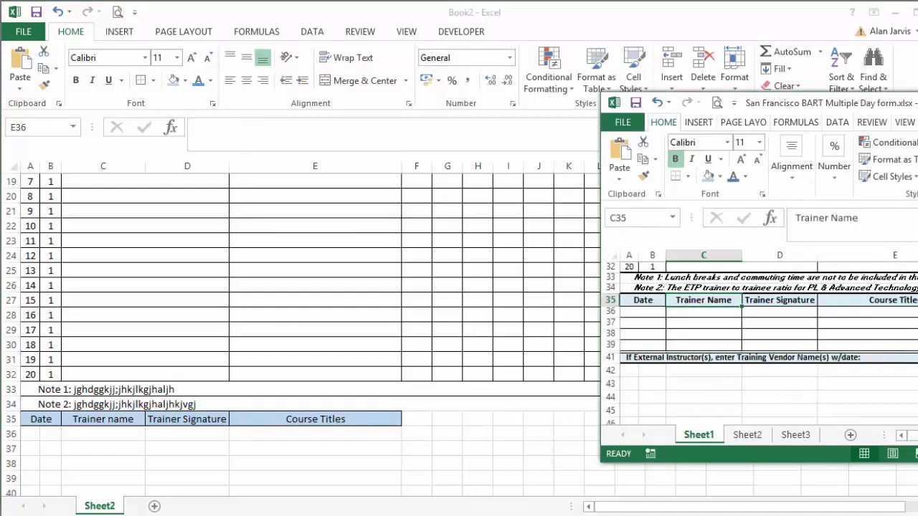
click(905, 311)
drag(860, 102, 757, 47)
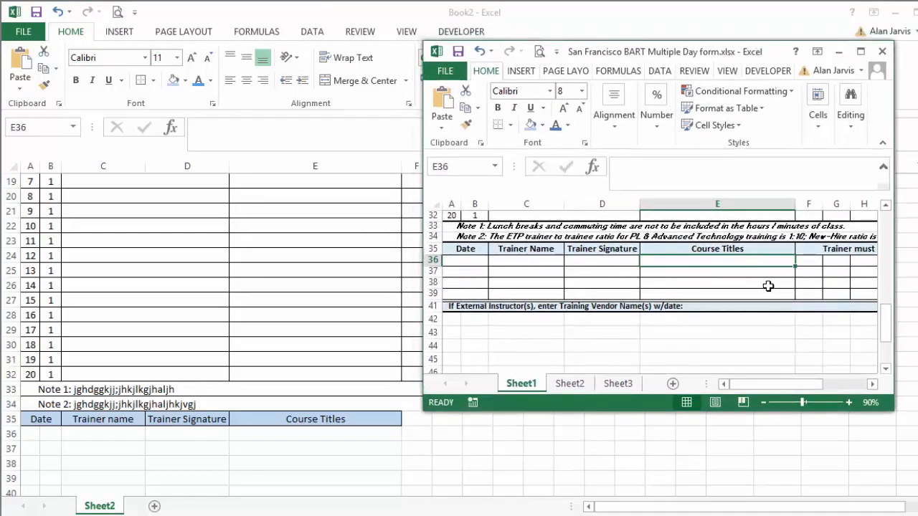
click(820, 248)
drag(873, 385, 872, 385)
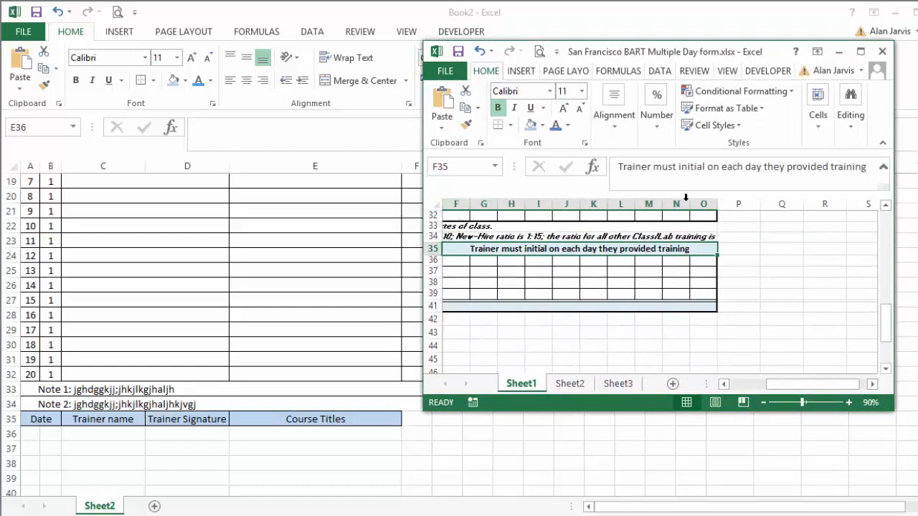
click(461, 455)
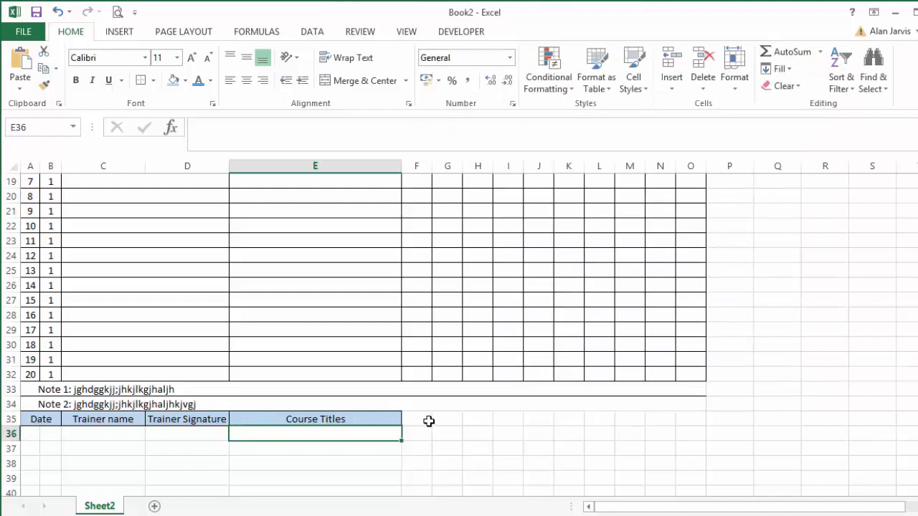
drag(424, 417, 684, 416)
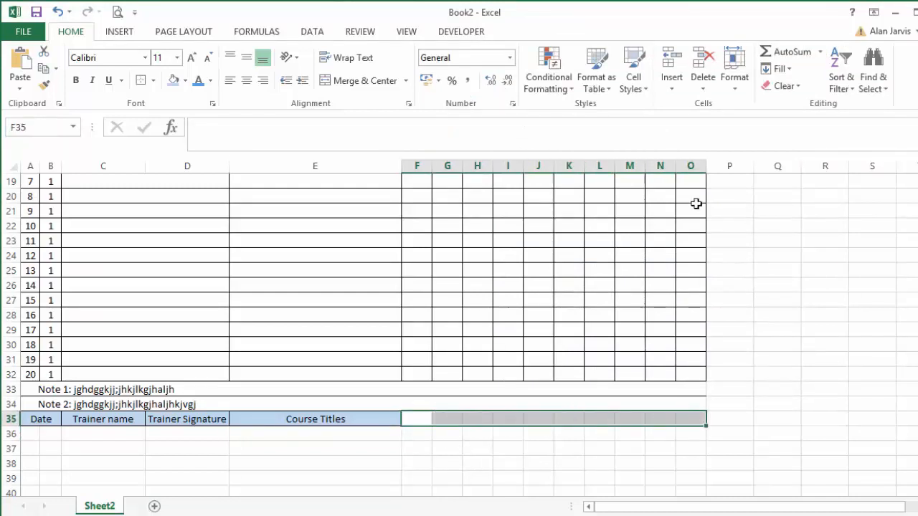
click(368, 79)
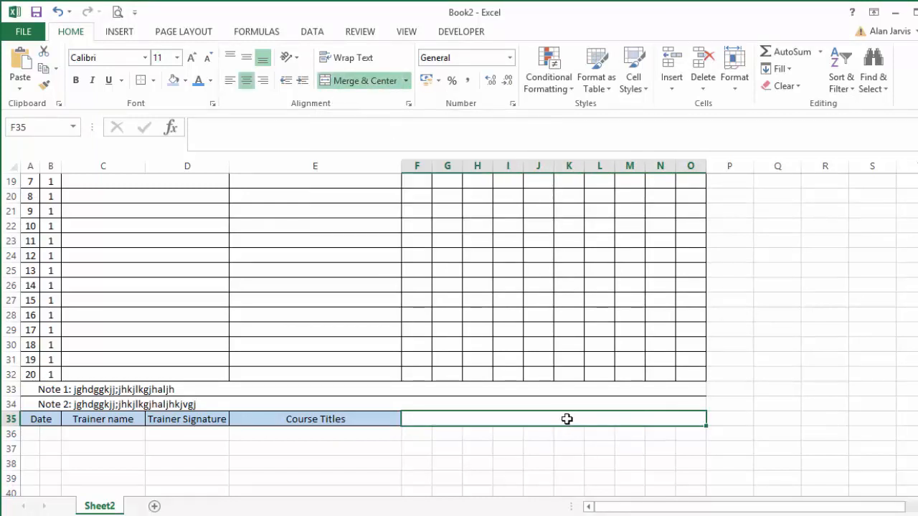
Enter the text "Whatever text goes in here!!!" in the merged heading cell F35.
text(Whate)
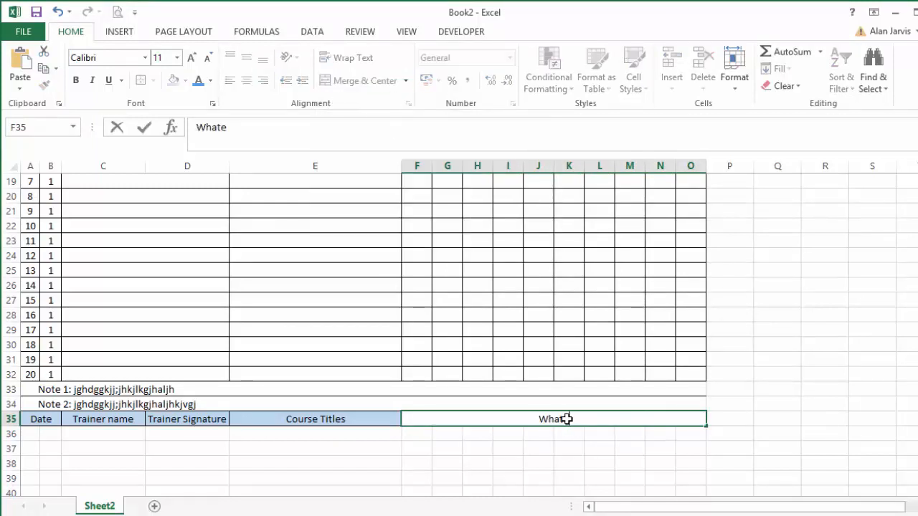
text(ver text)
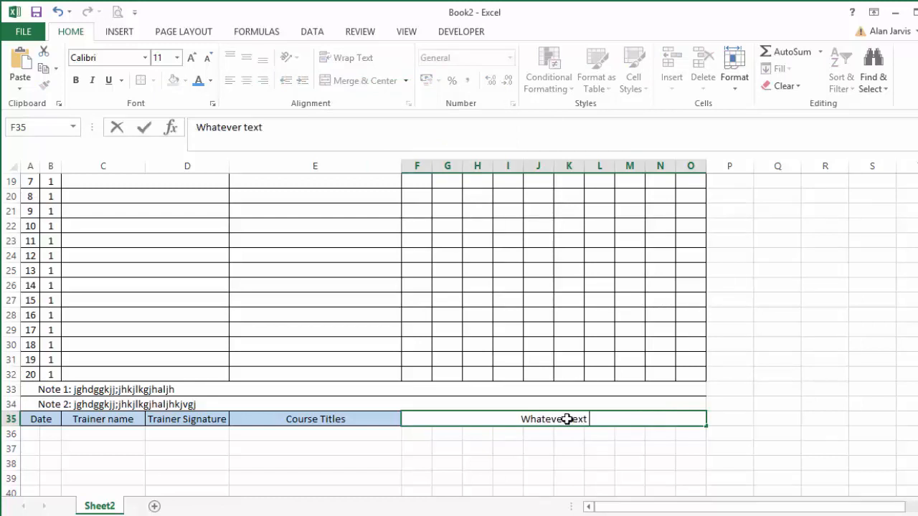
text( goes in he)
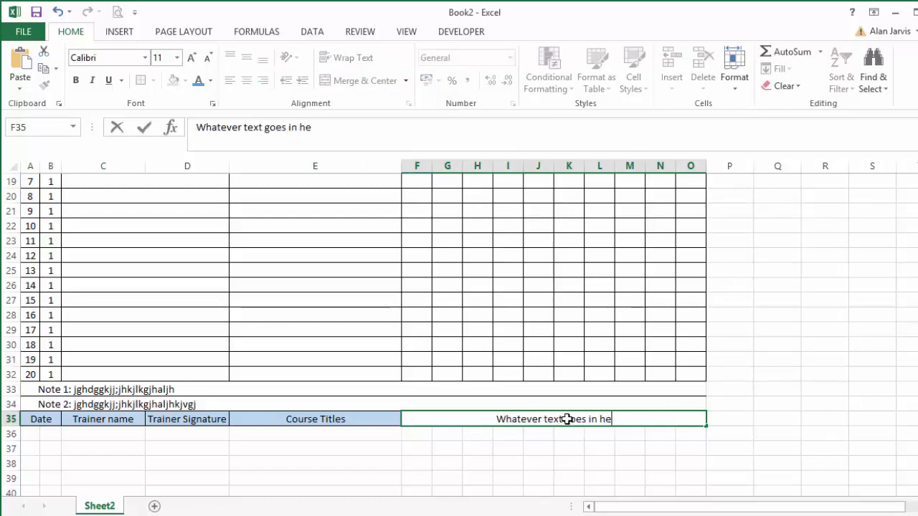
text(re!!!)
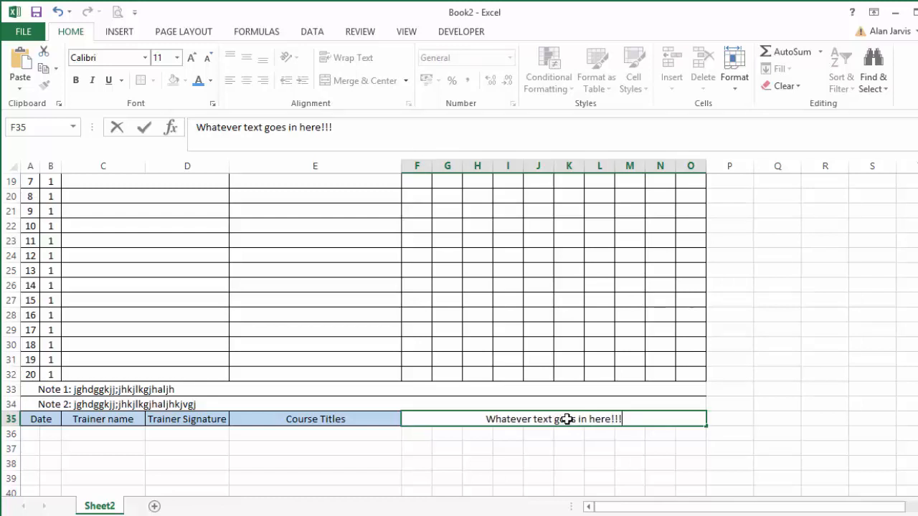
key(Return)
Shade the merged F35:O35 heading light blue to match the other trainer headings.
click(566, 419)
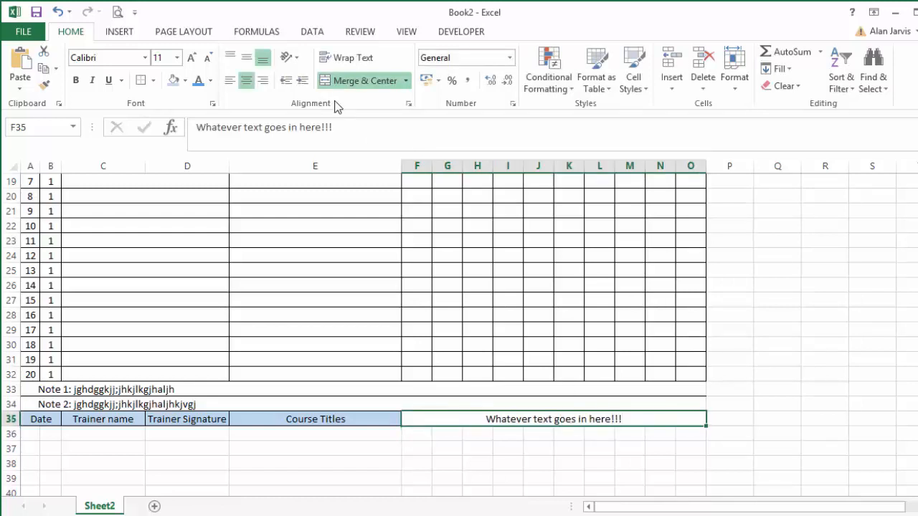
click(176, 84)
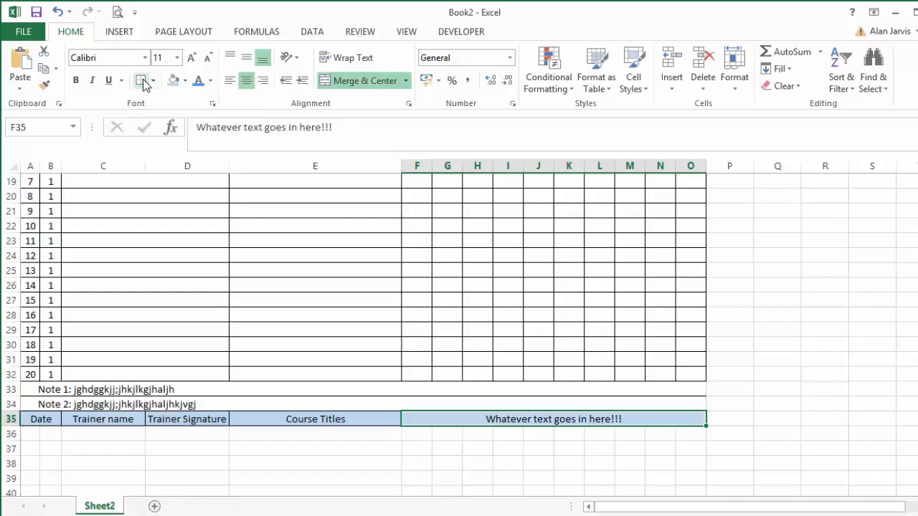
click(789, 344)
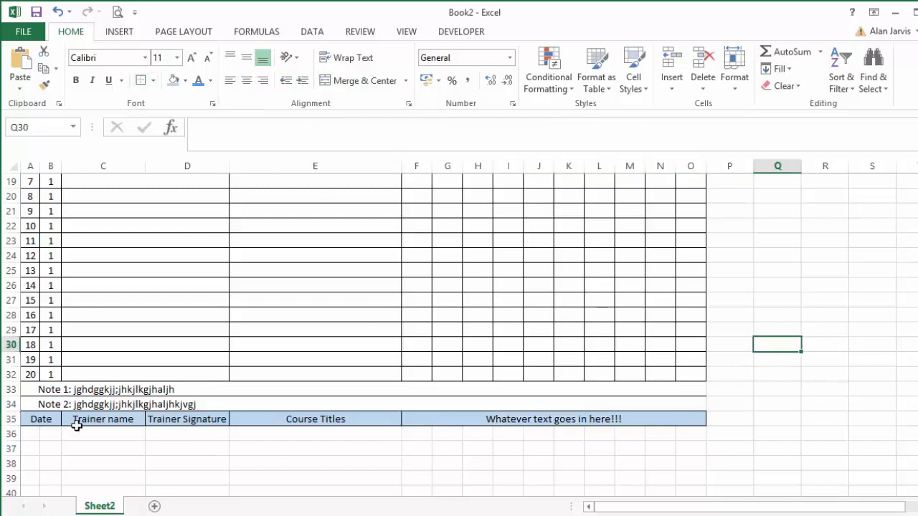
Make all of the trainer section headings in row 35 bold.
click(10, 419)
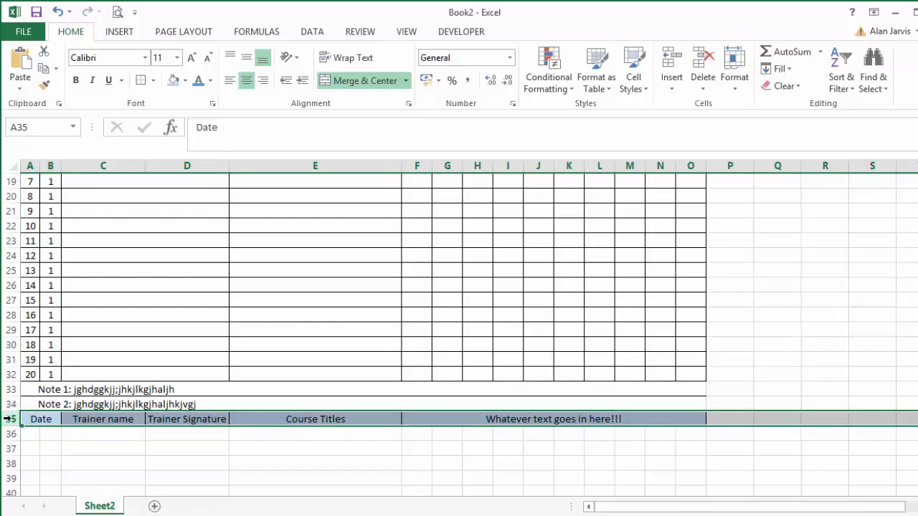
click(77, 81)
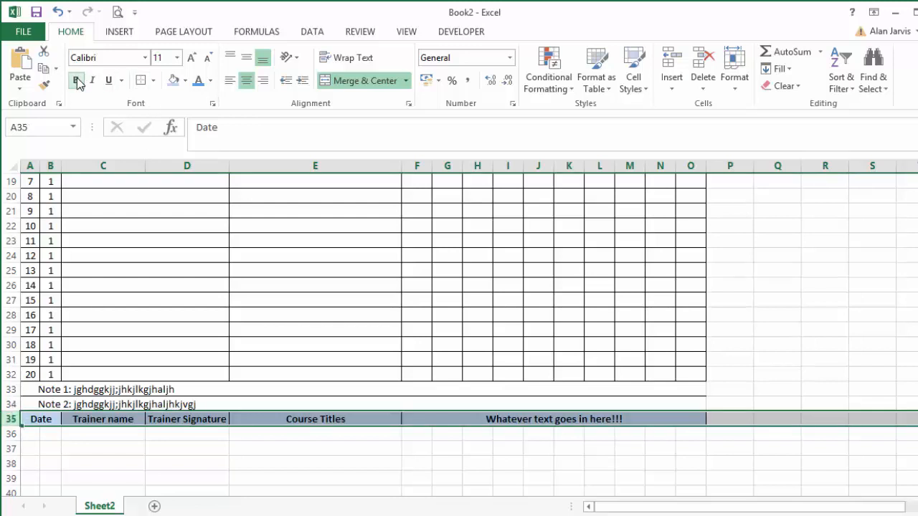
click(326, 299)
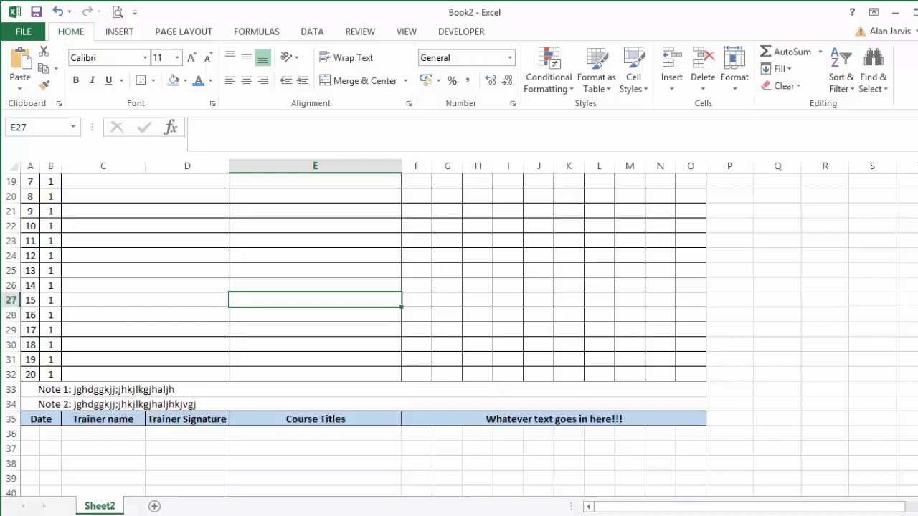
Switch to the San Francisco BART Multiple Day form at 80% zoom and examine the layout of the rows below its trainer headings.
key(alt+Tab)
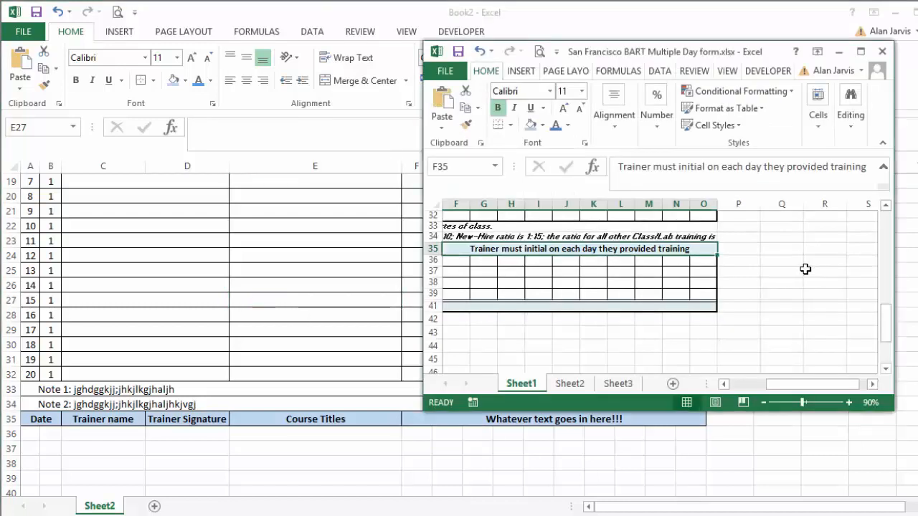
click(764, 269)
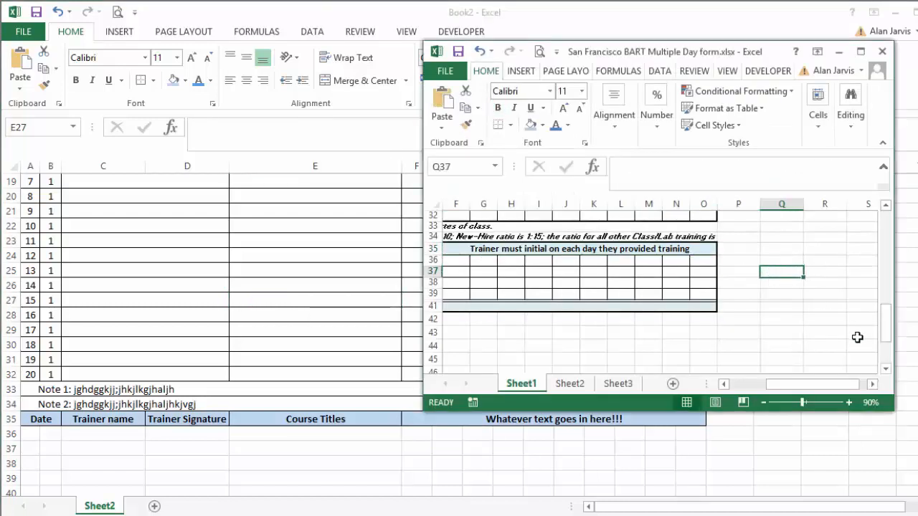
click(764, 404)
click(736, 309)
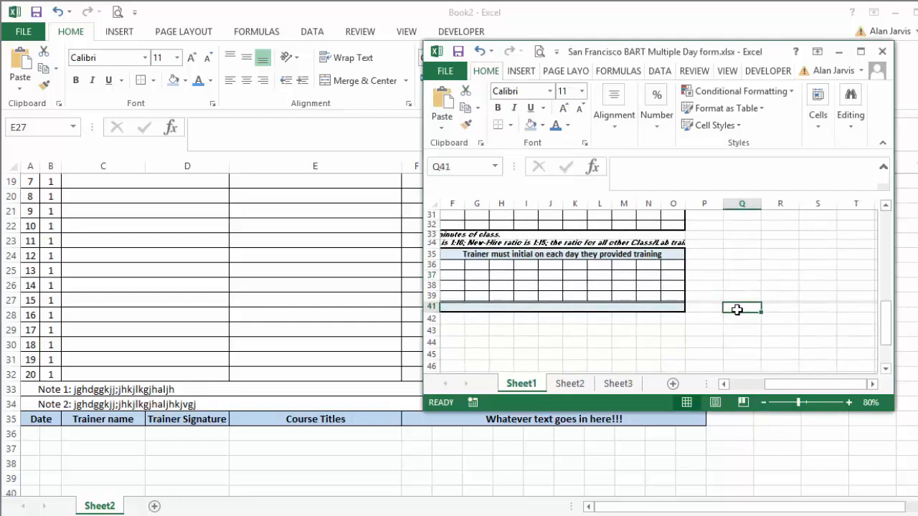
key(ctrl+Home)
scroll(744, 309, down, 10)
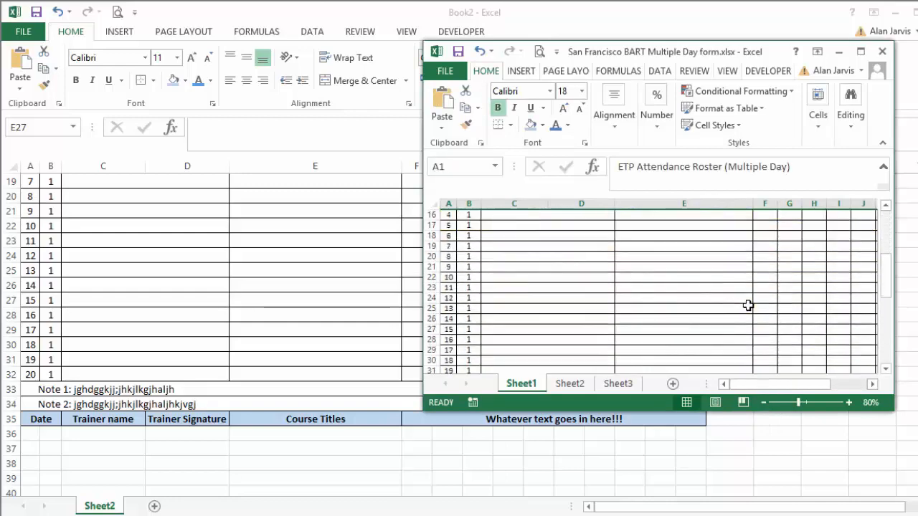
scroll(742, 306, up, 2)
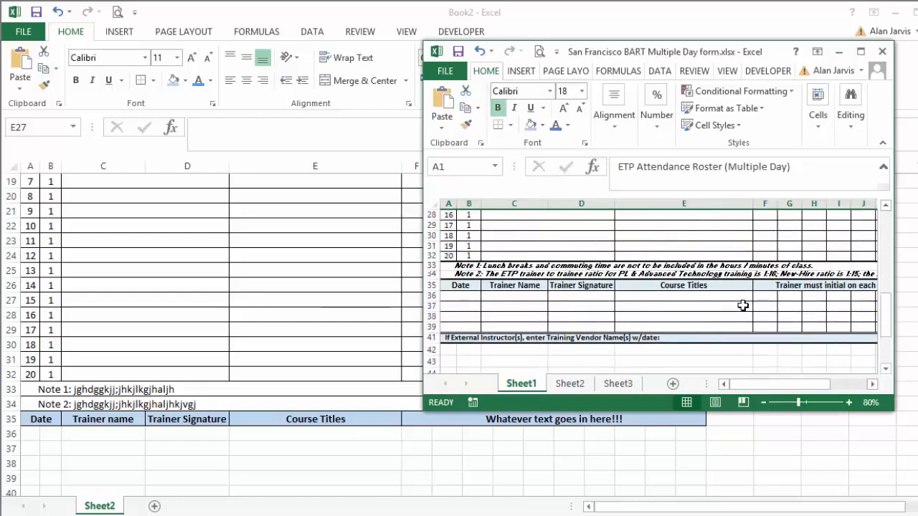
click(463, 294)
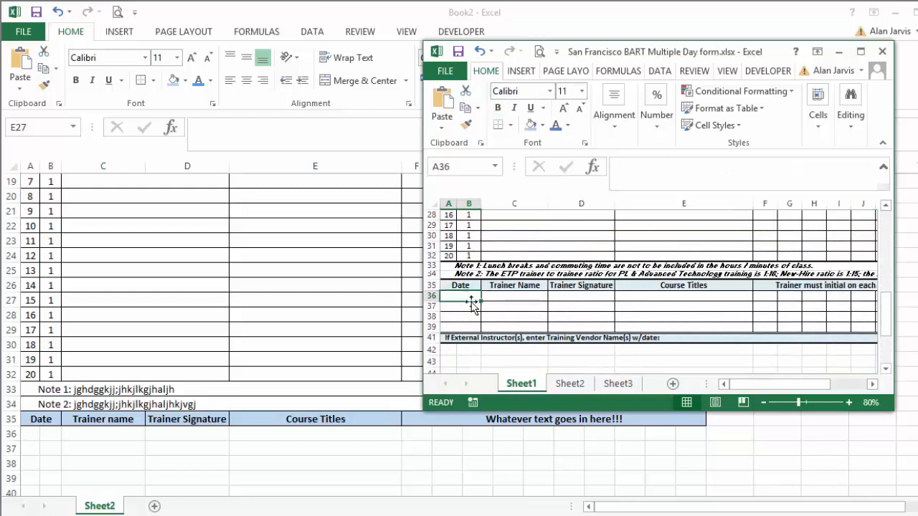
Merge and center cells A36:B36 in Book2 and apply all borders to the merged cell.
click(31, 435)
drag(33, 434, 47, 434)
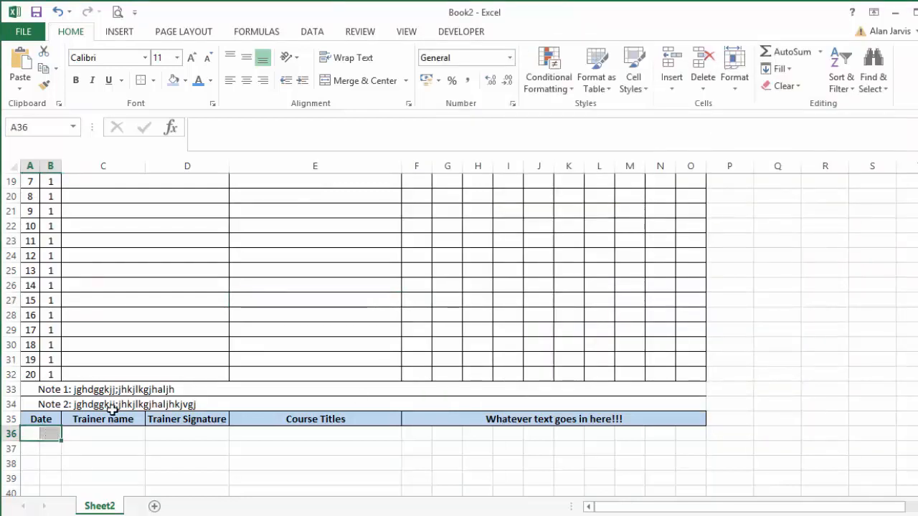
click(354, 82)
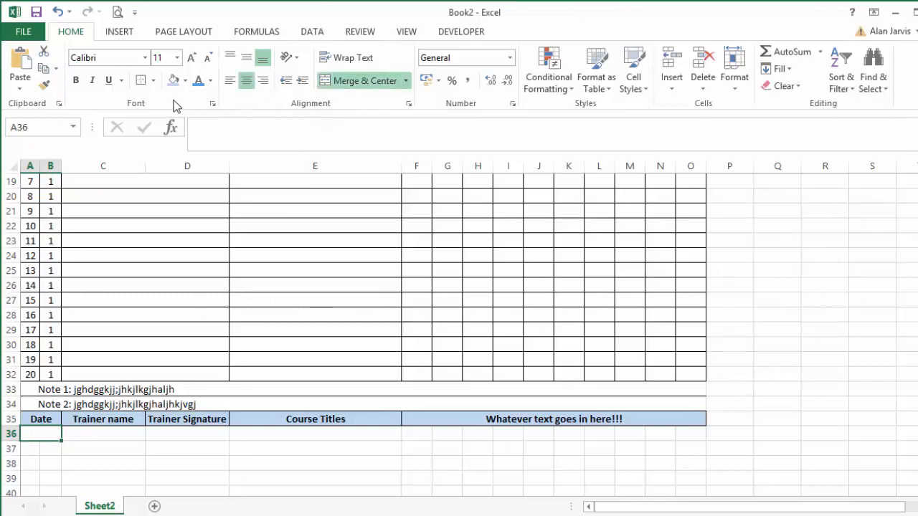
click(142, 81)
Check how many date rows the reference form has, and fill the merged, bordered date cell in Book2 down through row 39.
scroll(143, 447, down, 2)
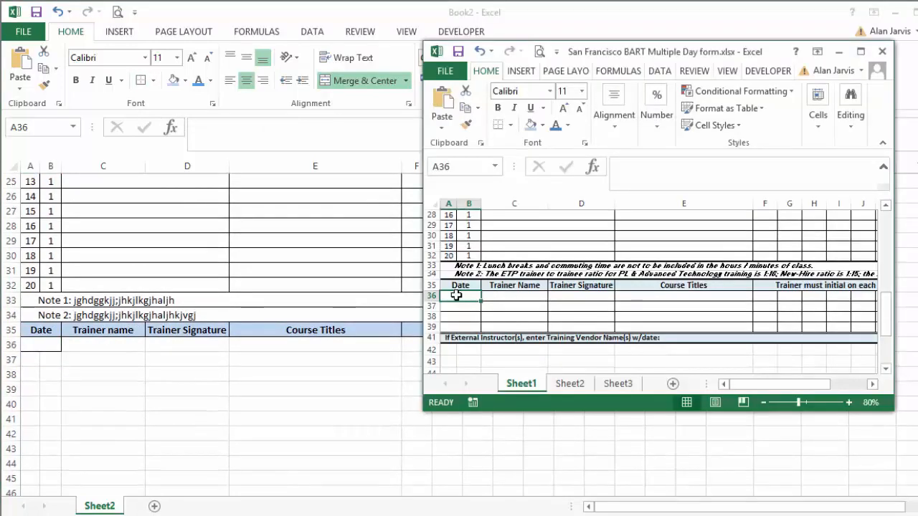
click(459, 306)
click(460, 326)
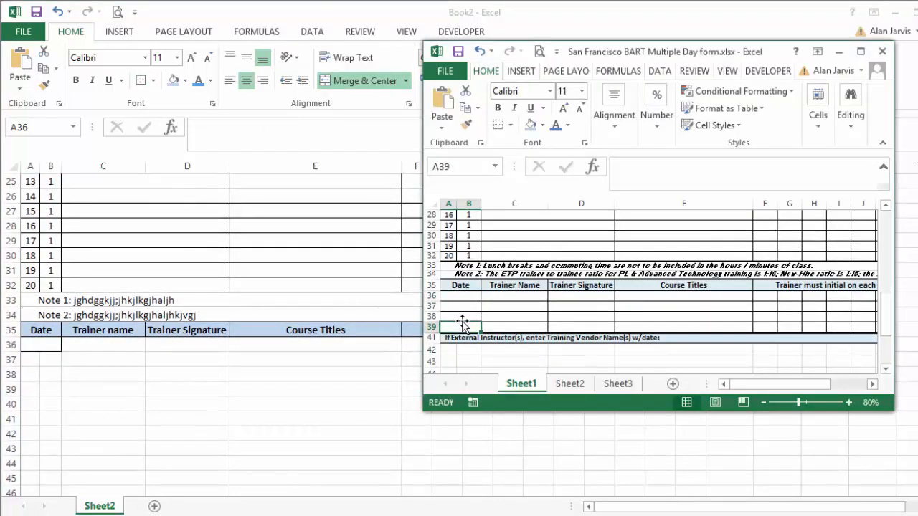
click(38, 346)
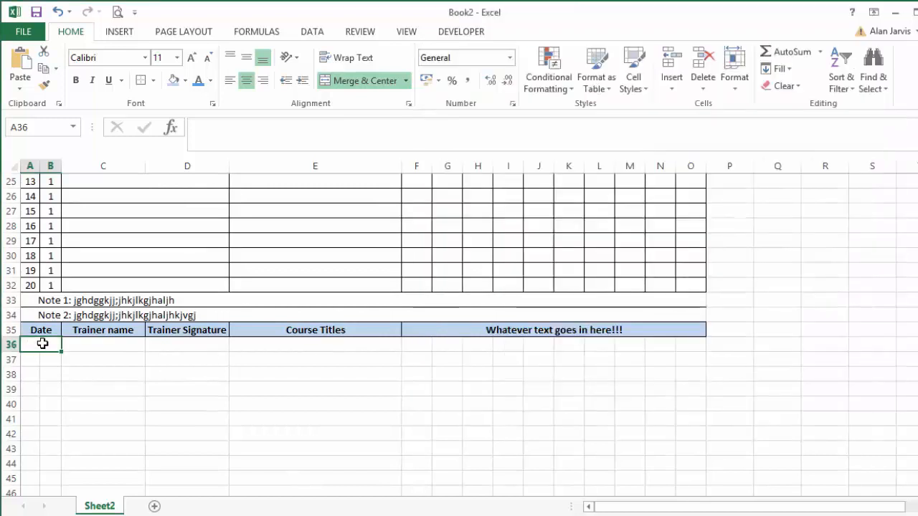
drag(42, 345, 52, 390)
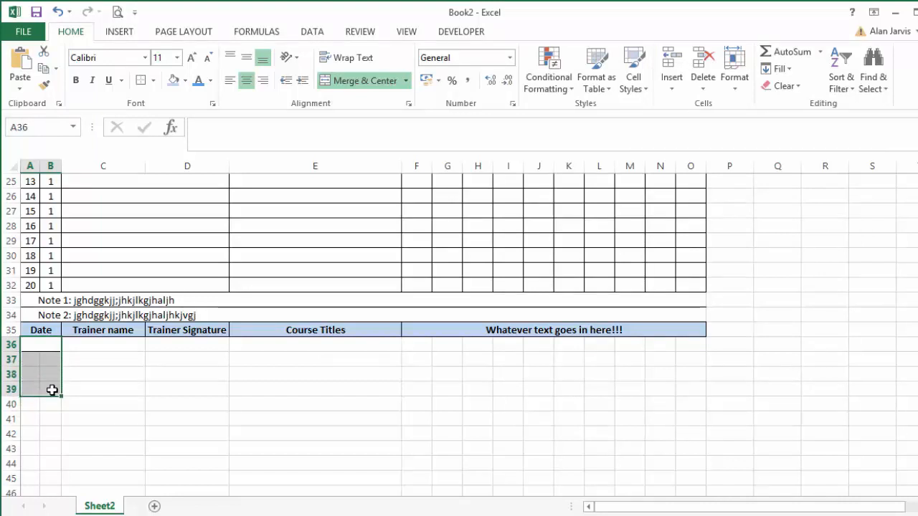
click(95, 394)
drag(55, 342, 56, 391)
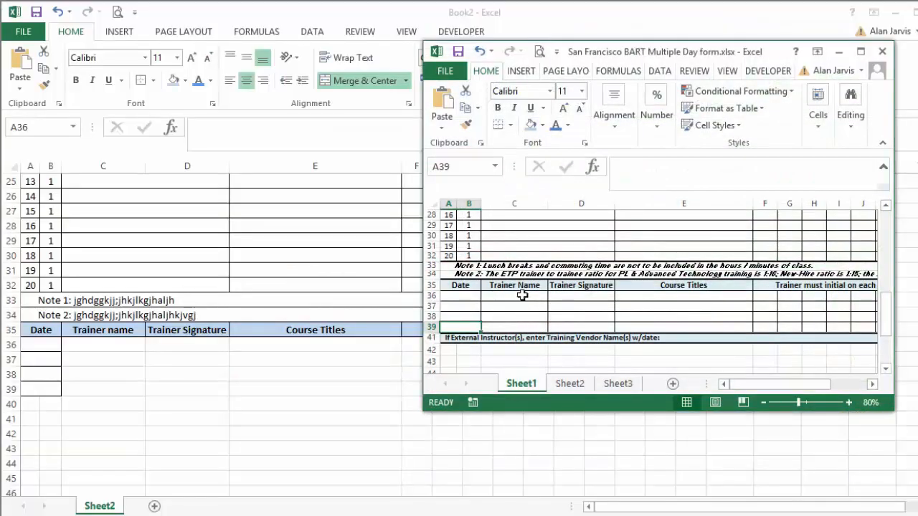
Apply all borders to cells C36:E39 under Trainer name, Trainer Signature and Course Titles.
click(116, 343)
click(109, 345)
drag(109, 345, 185, 390)
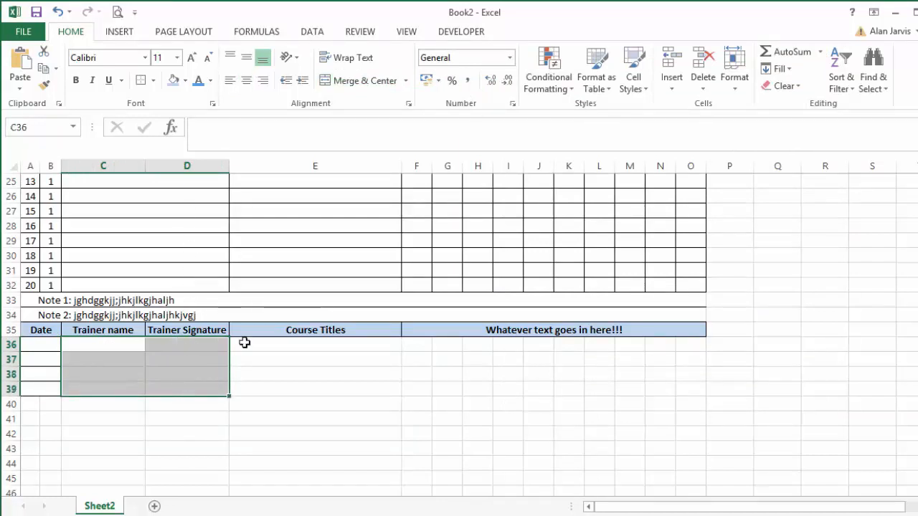
drag(342, 388, 96, 349)
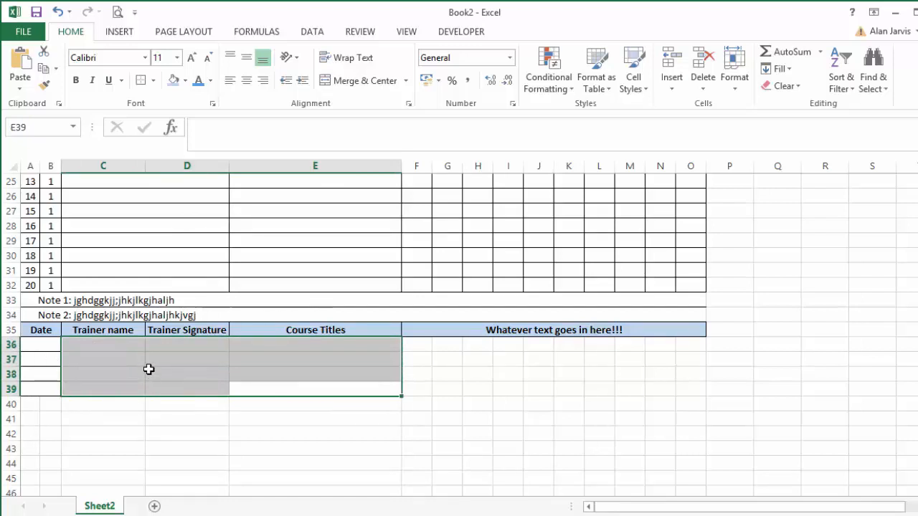
click(154, 81)
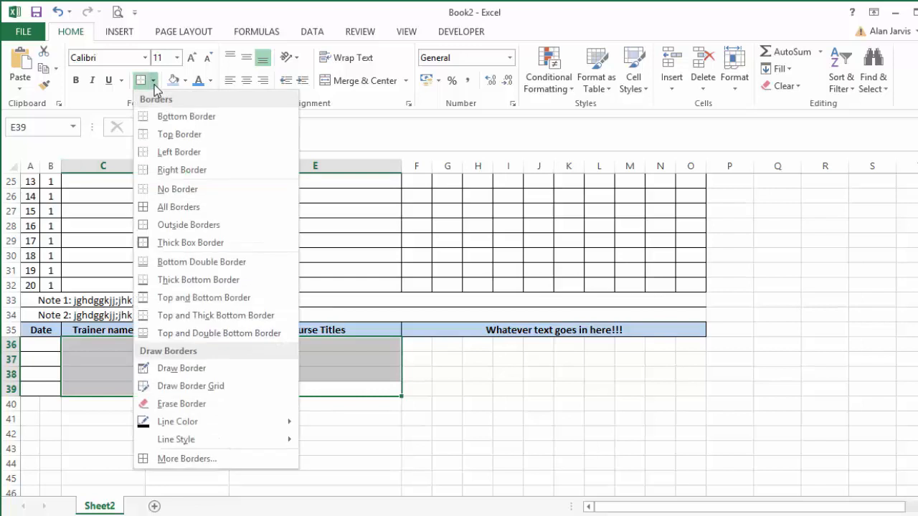
click(185, 208)
click(202, 377)
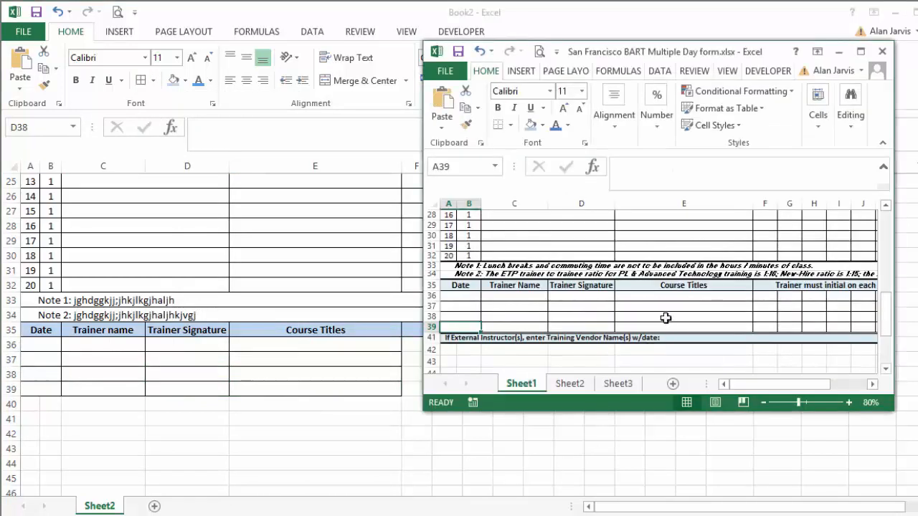
Check the cells after Course Titles in the reference form's trainer rows, and apply all borders to F36:O39 in Book2.
click(666, 303)
key(Right)
key(Right)
key(Right)
key(Right)
key(Right)
key(Right)
key(Right)
key(Right)
key(Right)
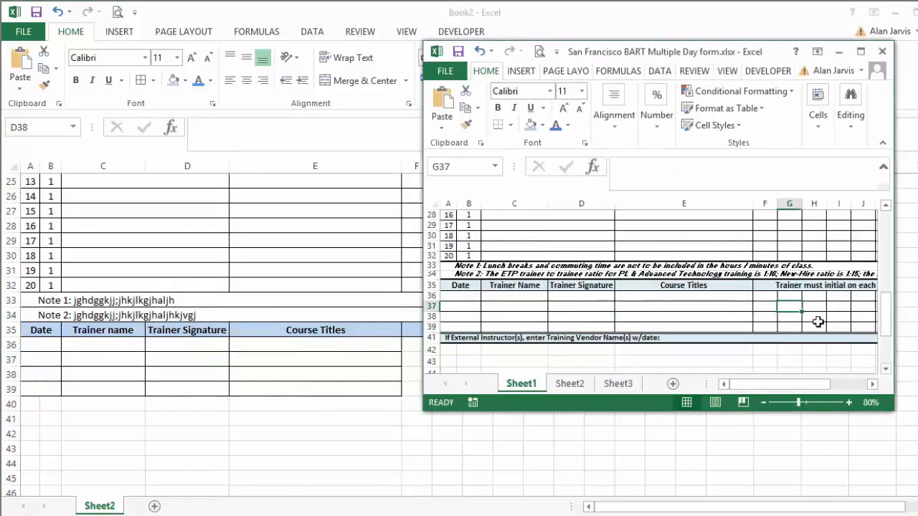
key(Right)
key(Right)
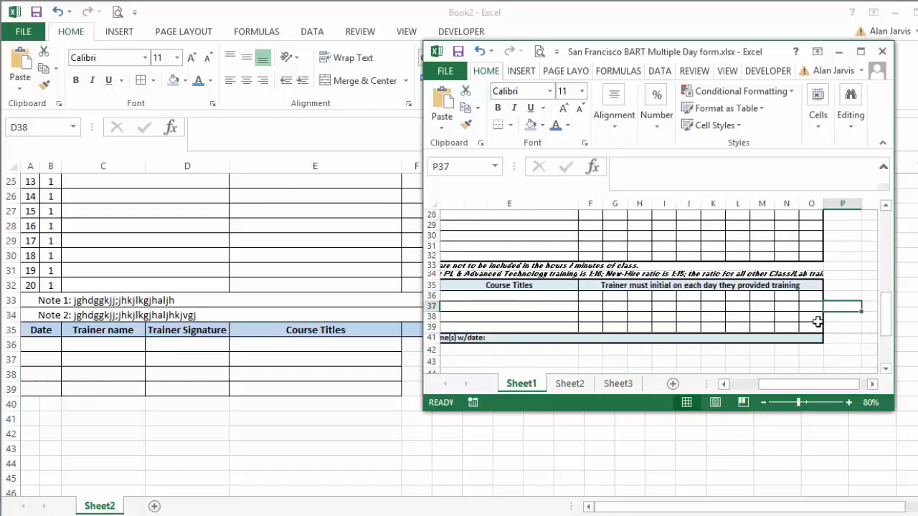
click(393, 427)
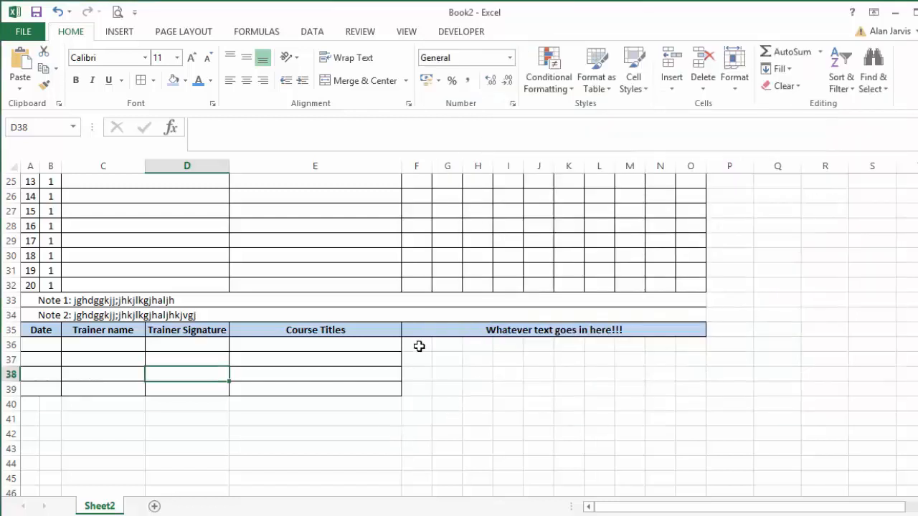
drag(419, 345, 693, 394)
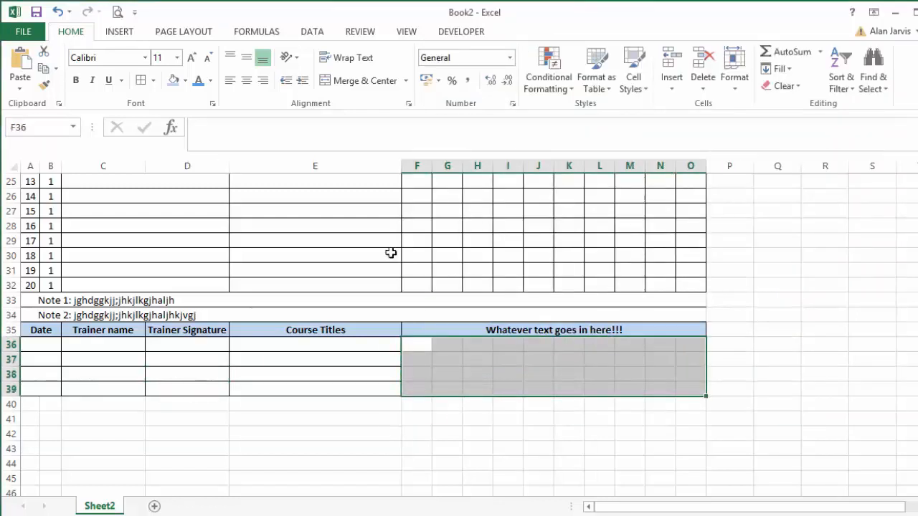
drag(415, 352, 689, 392)
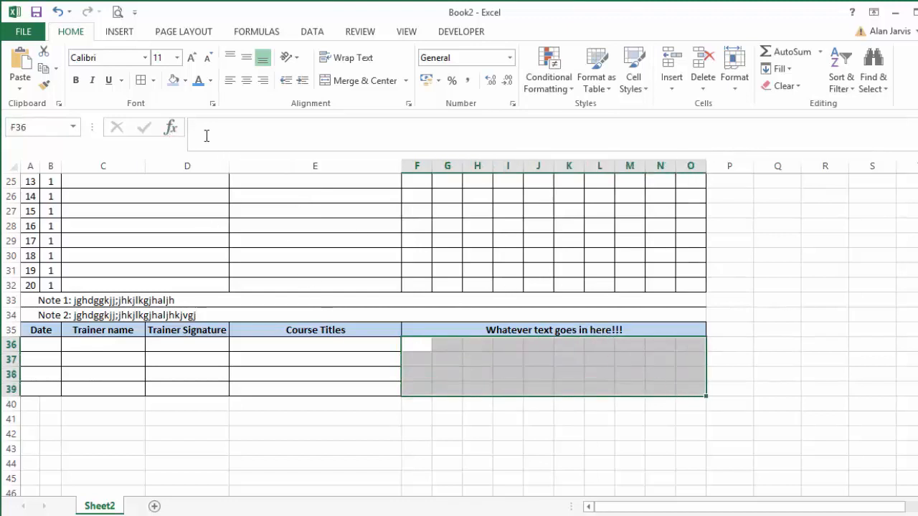
click(142, 82)
click(467, 402)
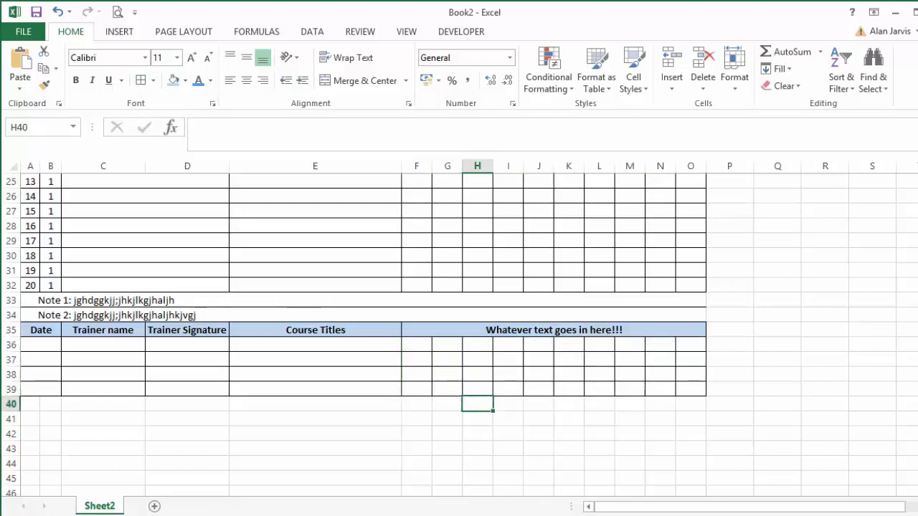
Check the closing instructor row in the reference form, and merge and center cells A40:O40 in Book2.
key(alt+Tab)
key(alt+Tab)
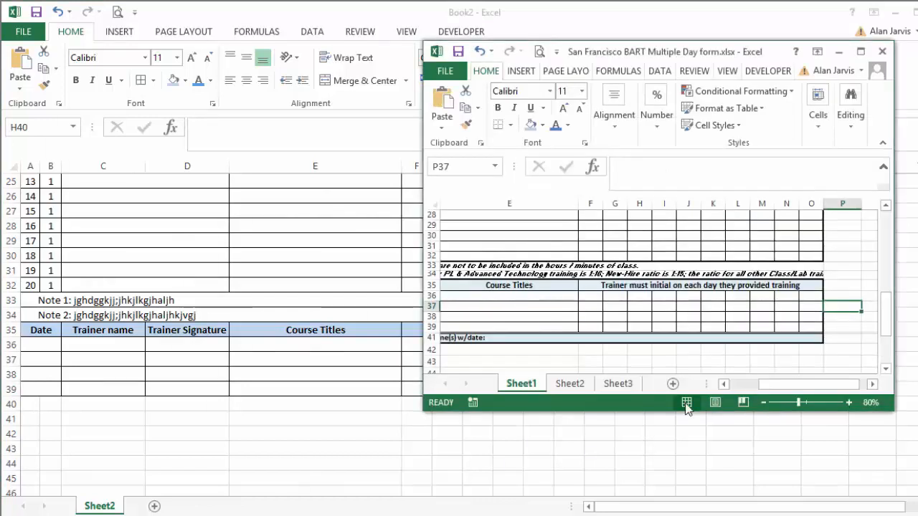
click(620, 337)
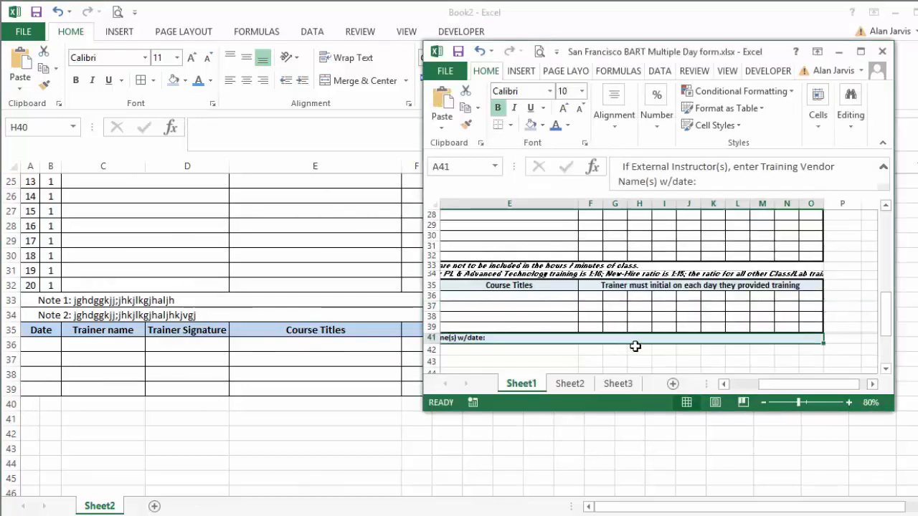
scroll(634, 341, down, 1)
key(alt+Tab)
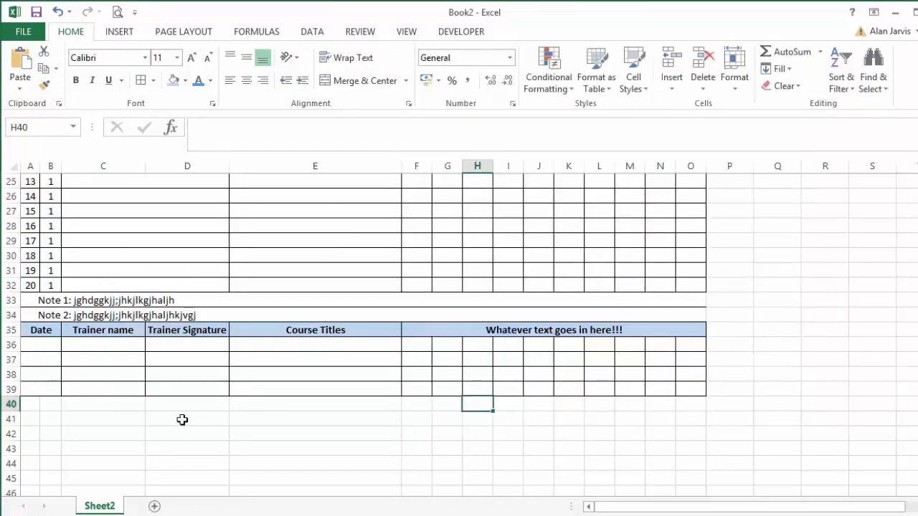
drag(29, 402, 676, 404)
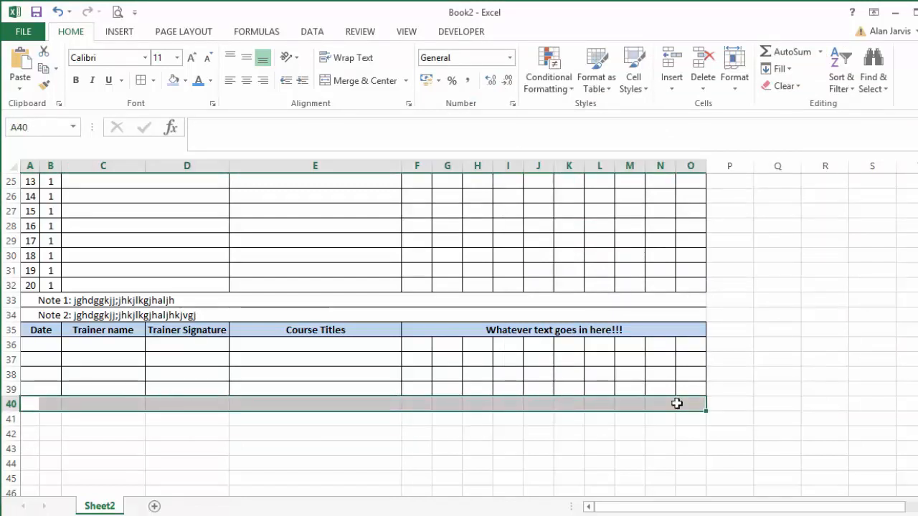
click(363, 81)
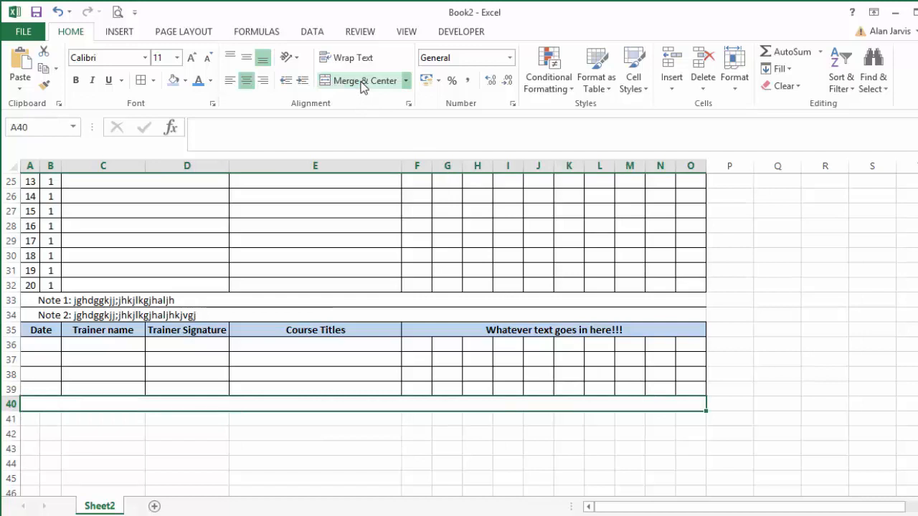
Enter "This is the last cell on the sheet" in the merged row 40 cell.
text(This is the last)
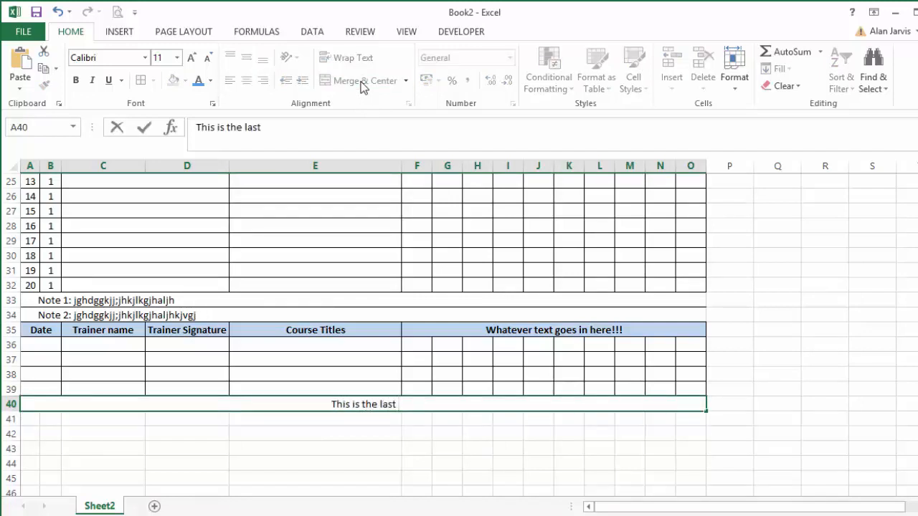
text( cell on t)
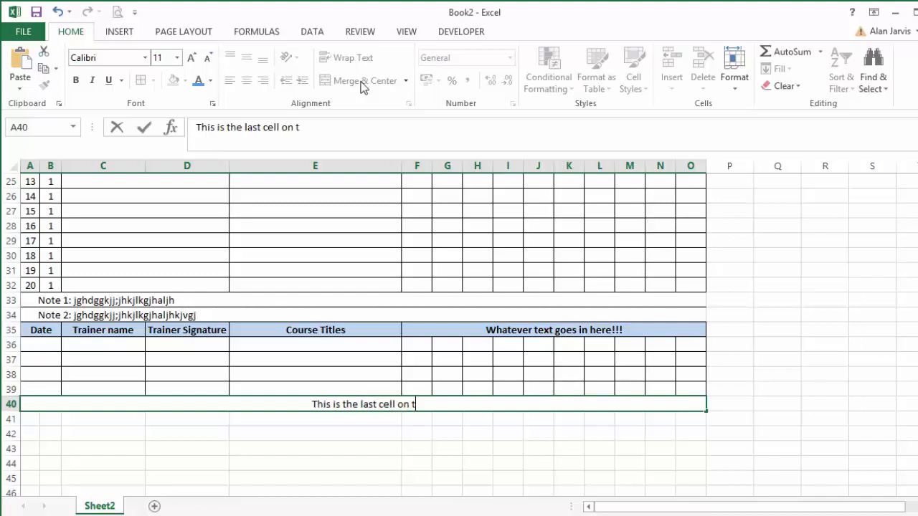
text(he sheet)
key(Return)
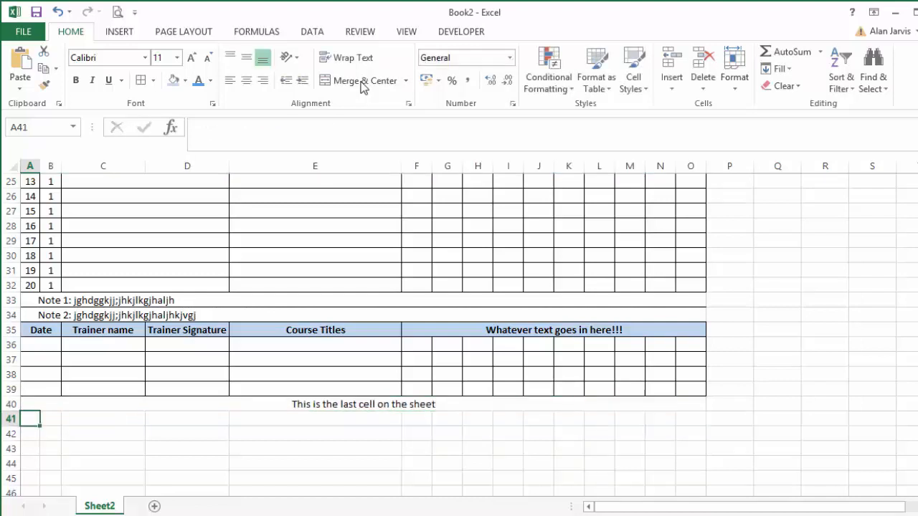
Fill the merged row 40 cell with light blue and apply outside borders to it.
click(310, 403)
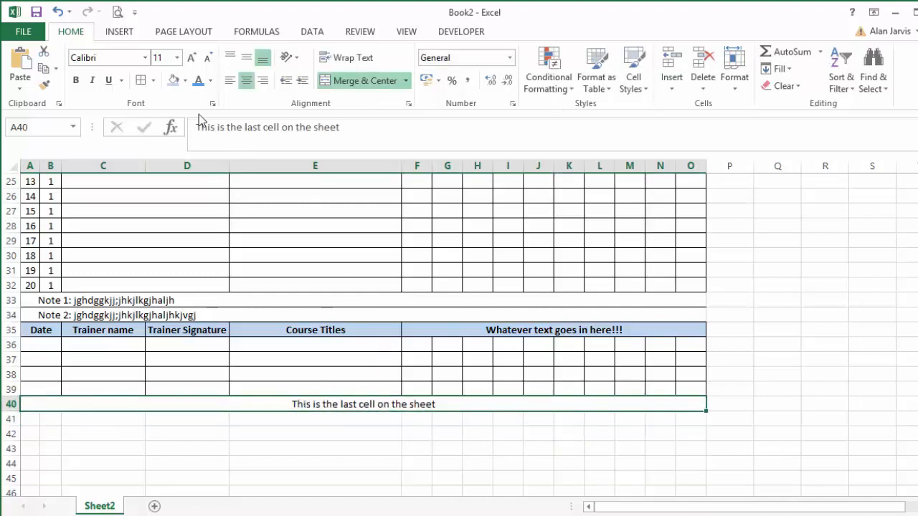
click(174, 80)
click(154, 80)
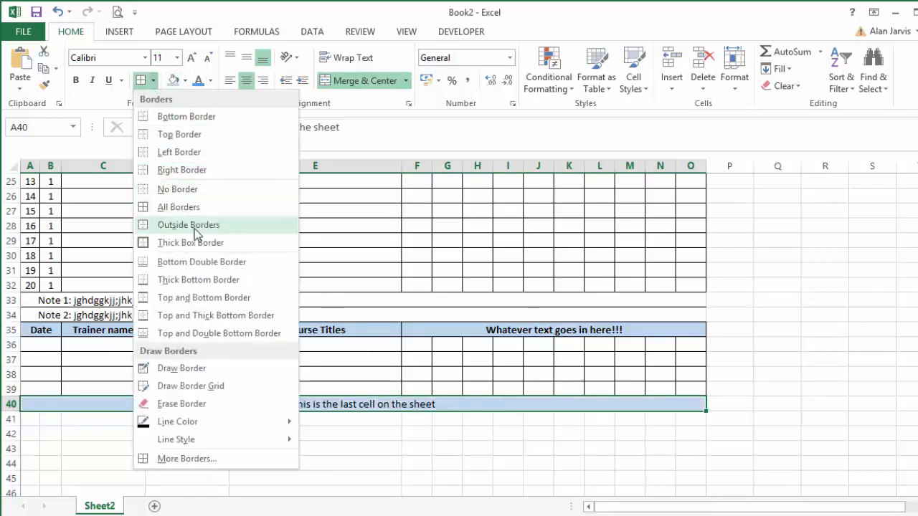
click(191, 225)
click(272, 433)
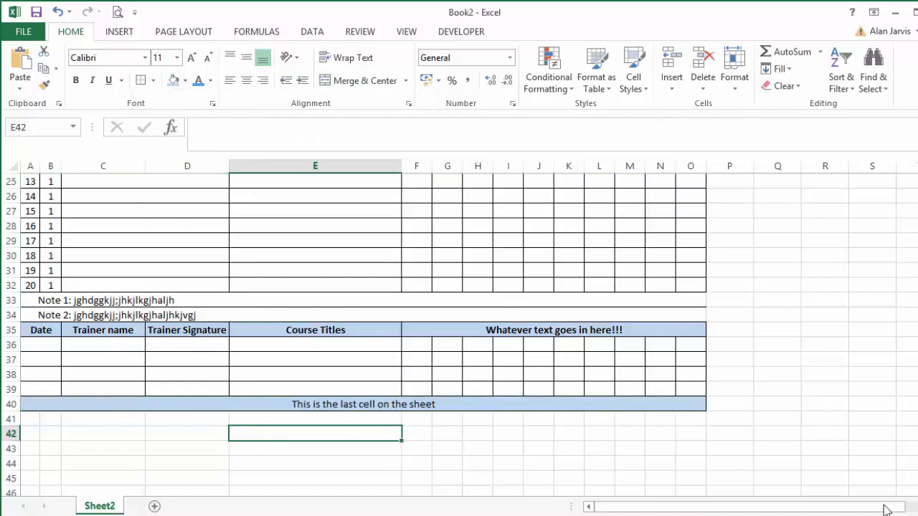
Compare the whole Book2 form with the reference roster, examining which sections have a thick outer border.
ctrl+scroll(616, 341, down, 5)
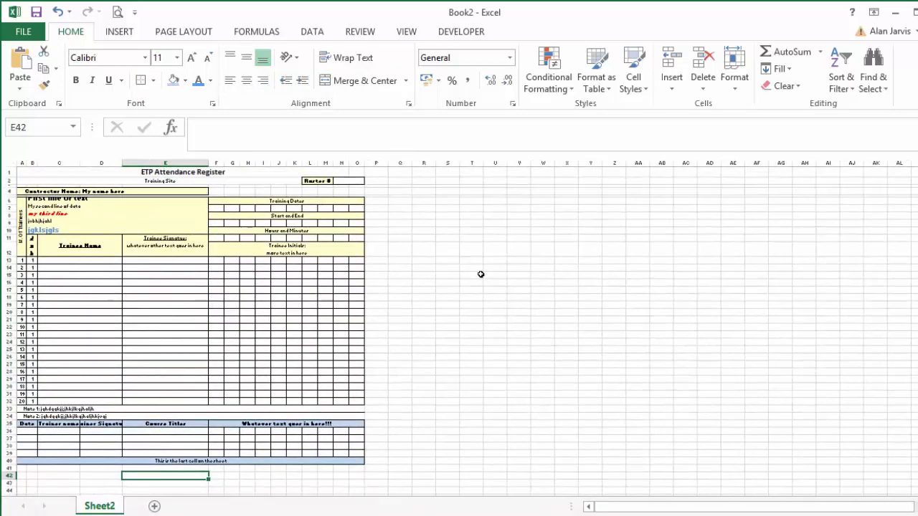
key(alt+F11)
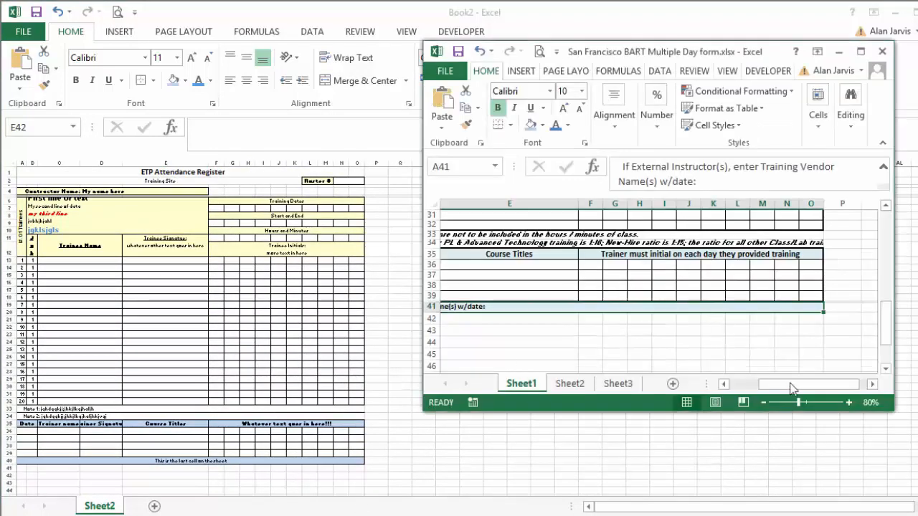
drag(890, 406, 917, 493)
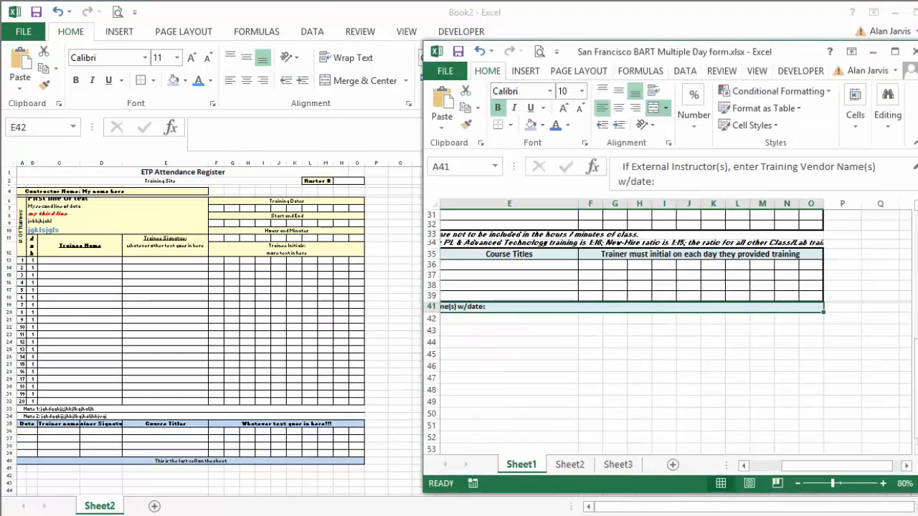
scroll(827, 409, up, 4)
click(797, 483)
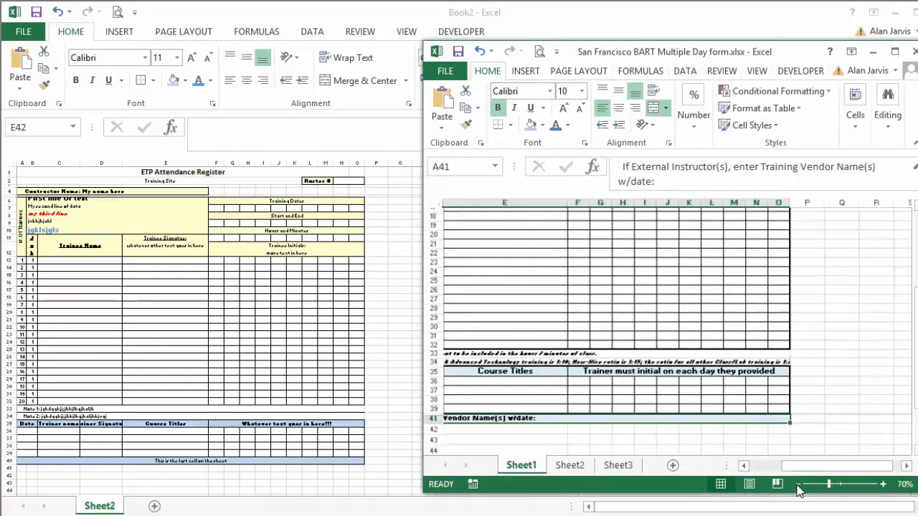
click(797, 484)
scroll(843, 339, up, 4)
scroll(843, 339, up, 2)
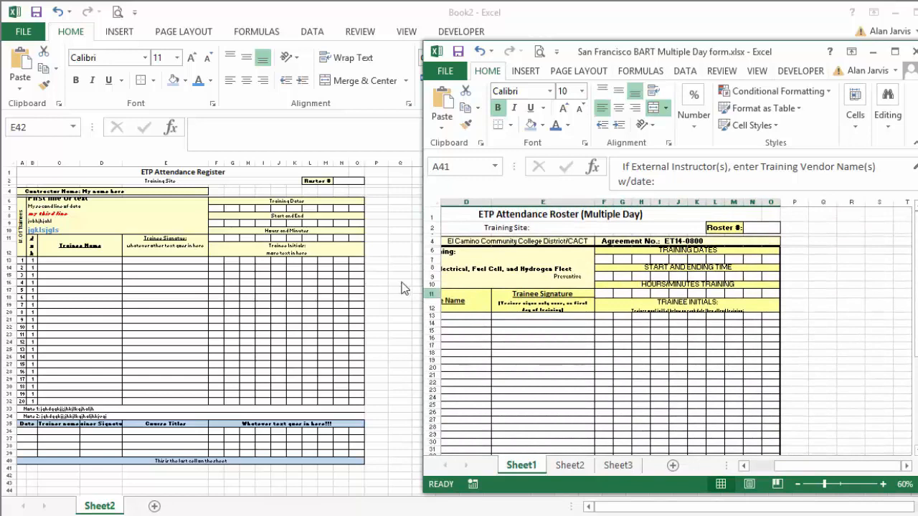
click(268, 295)
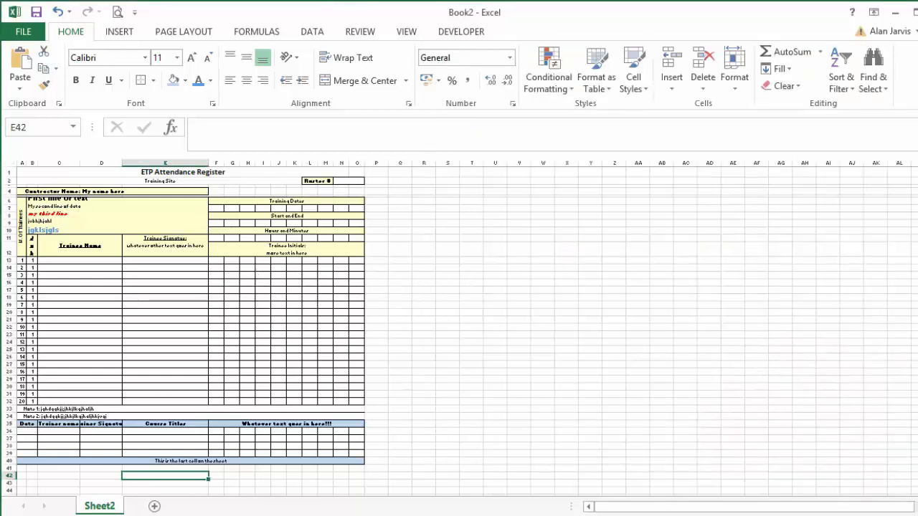
key(alt+Tab)
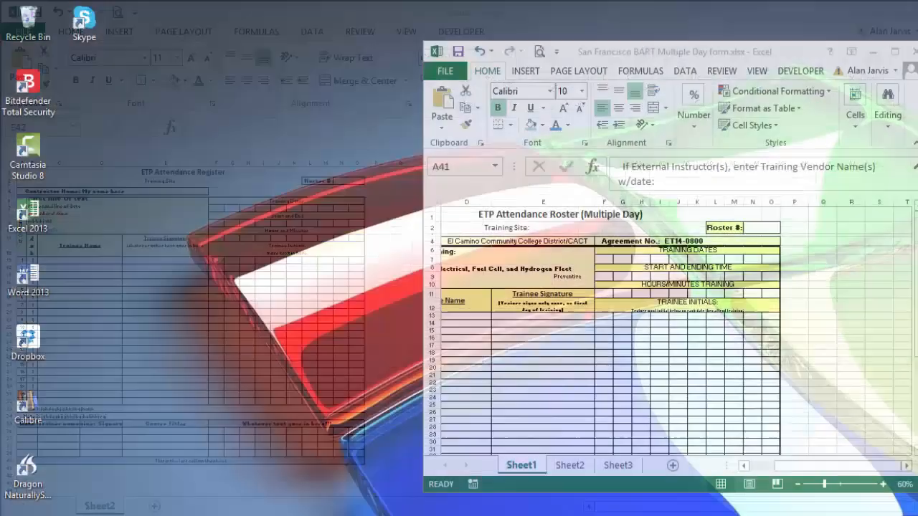
click(533, 463)
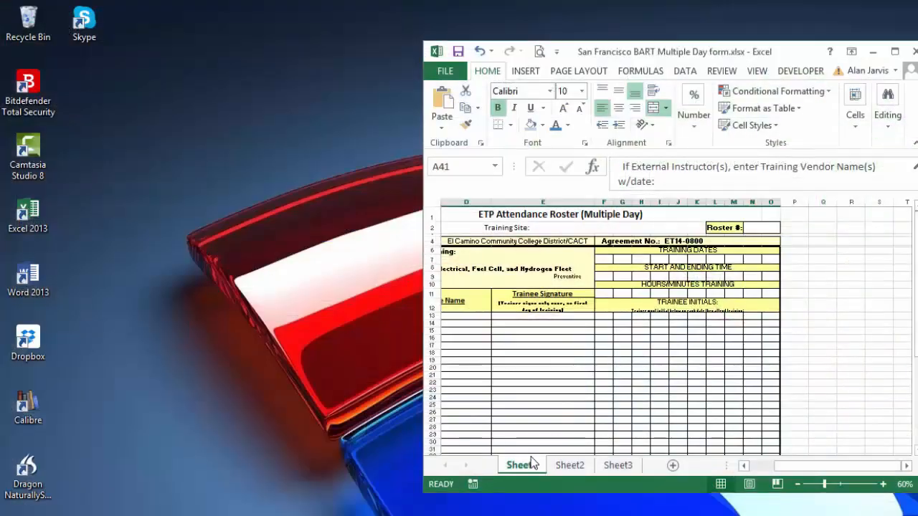
scroll(812, 313, down, 2)
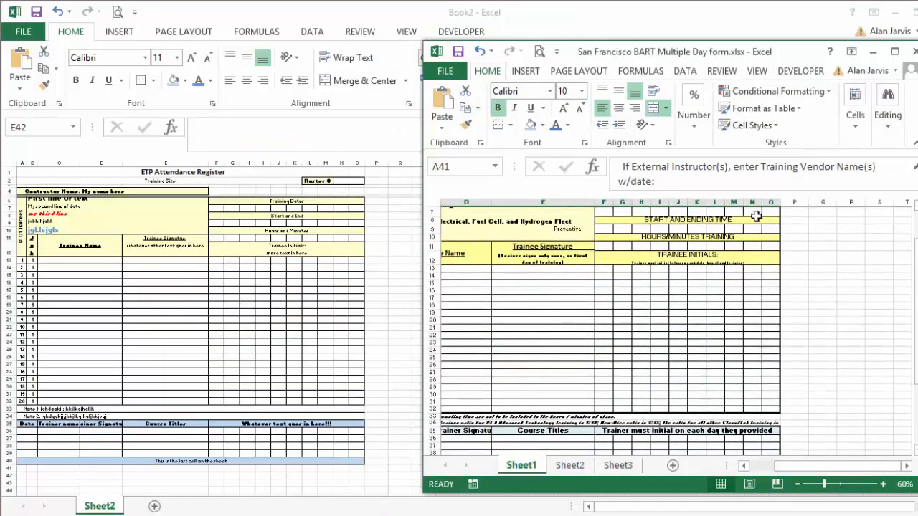
drag(774, 404, 483, 249)
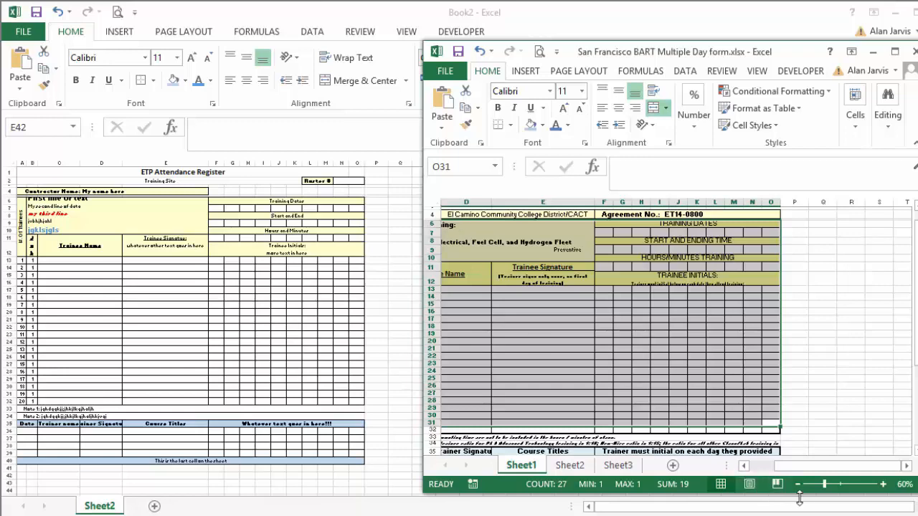
drag(784, 465, 759, 466)
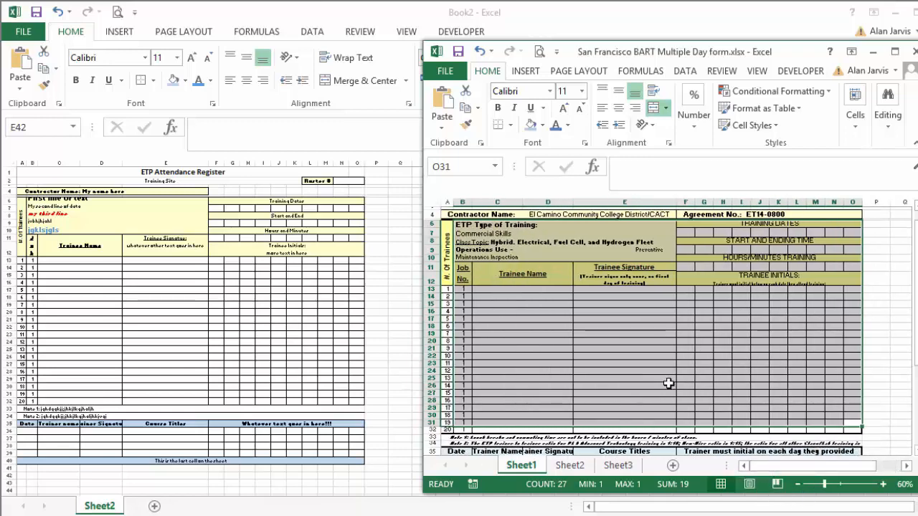
Apply a thick box border around the trainee section A6:O32 in Book2.
click(362, 399)
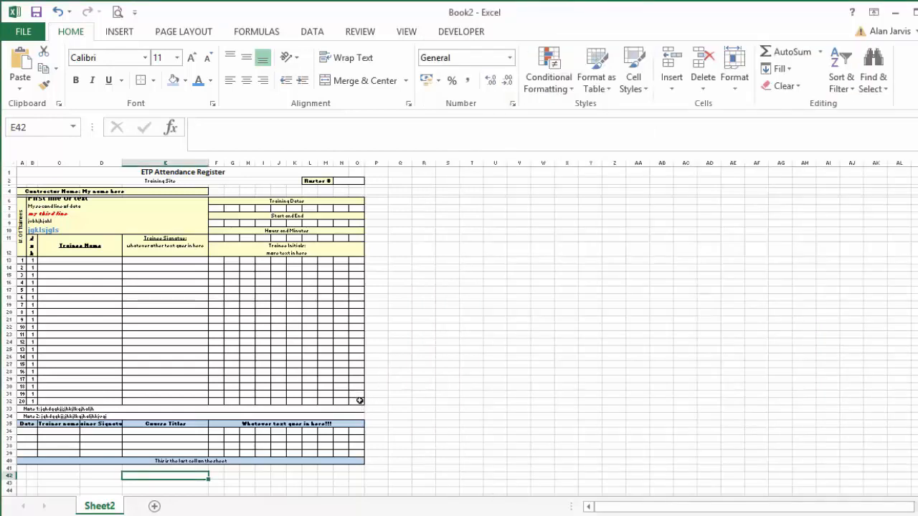
drag(359, 400, 24, 208)
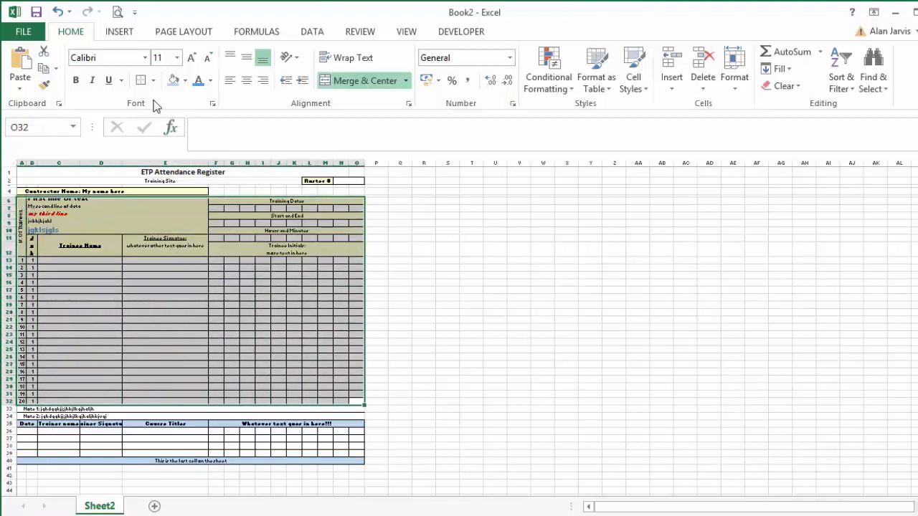
click(155, 81)
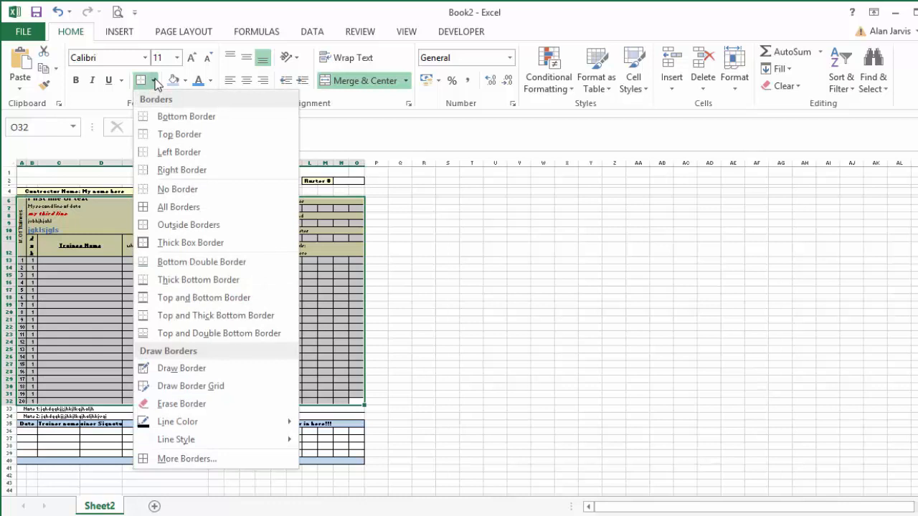
click(228, 245)
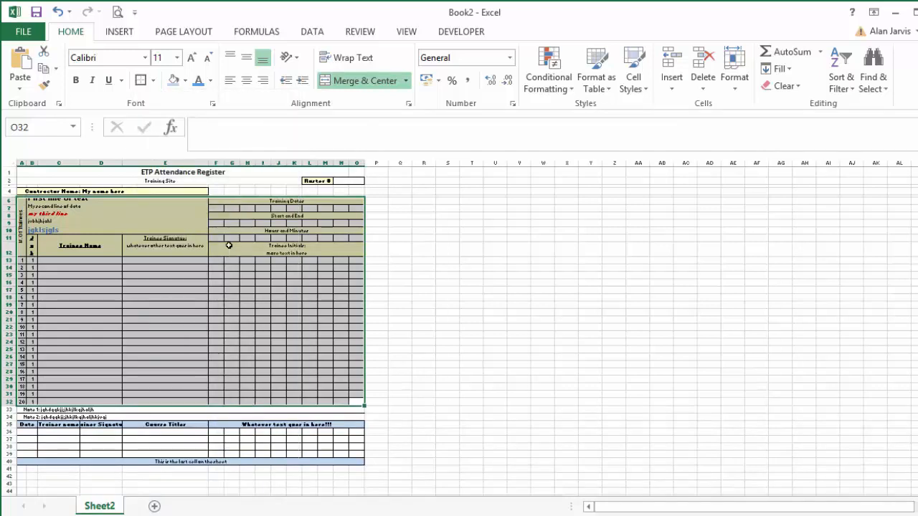
click(448, 334)
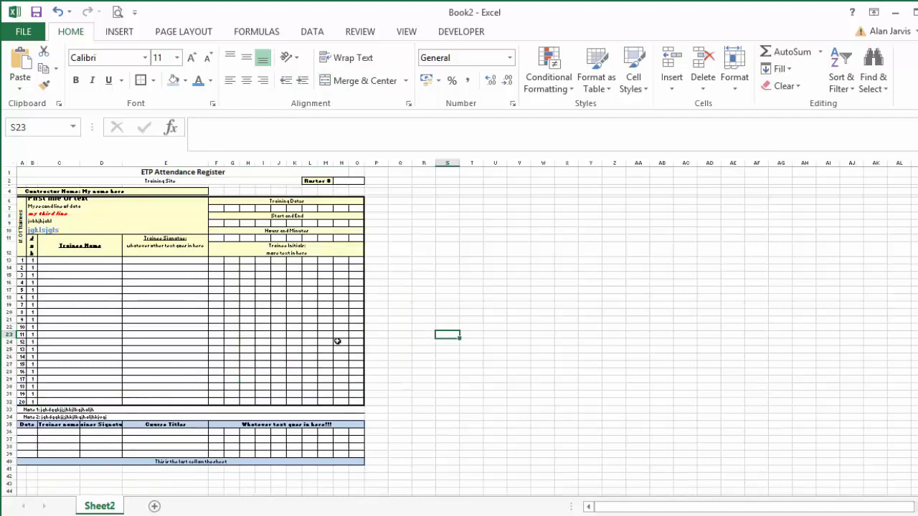
Apply a thick box border around the trainer section and closing row, A35:O40.
scroll(336, 306, down, 1)
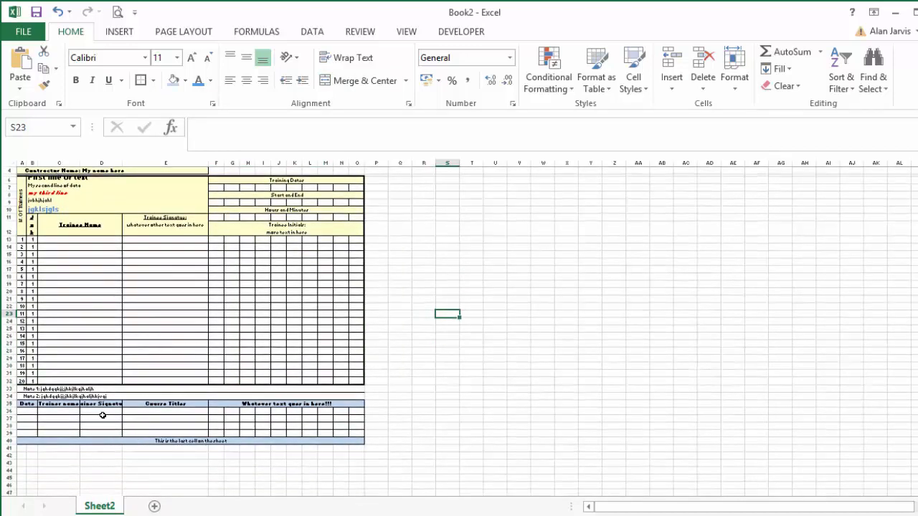
drag(23, 403, 317, 439)
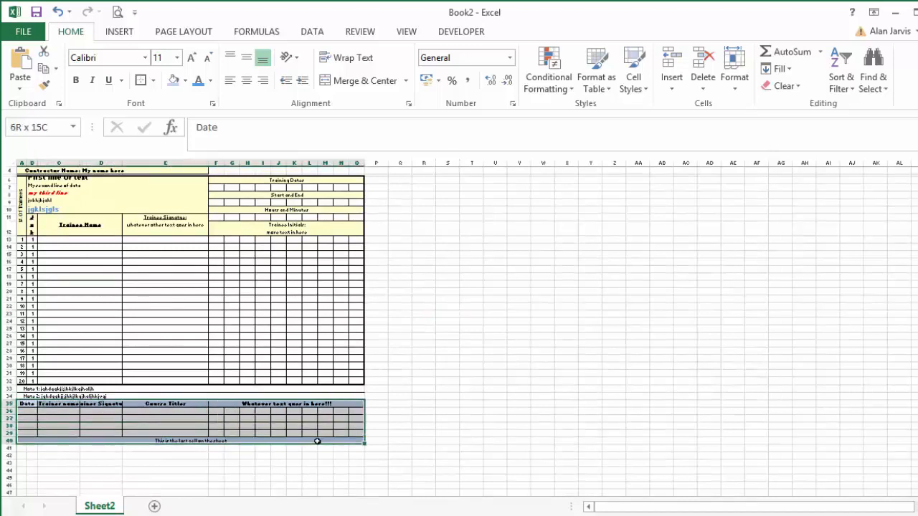
click(140, 81)
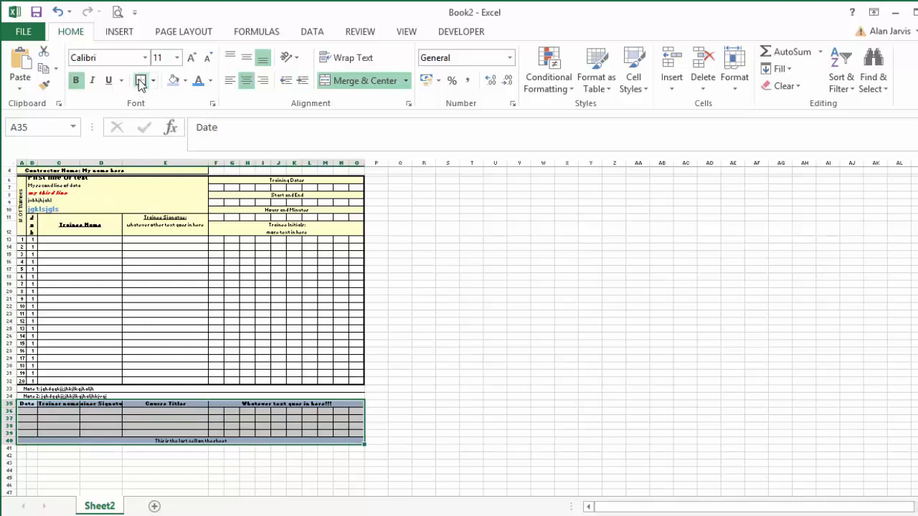
click(424, 336)
Apply a thick box border around the title and Training Site rows, A1:O2.
scroll(424, 336, up, 1)
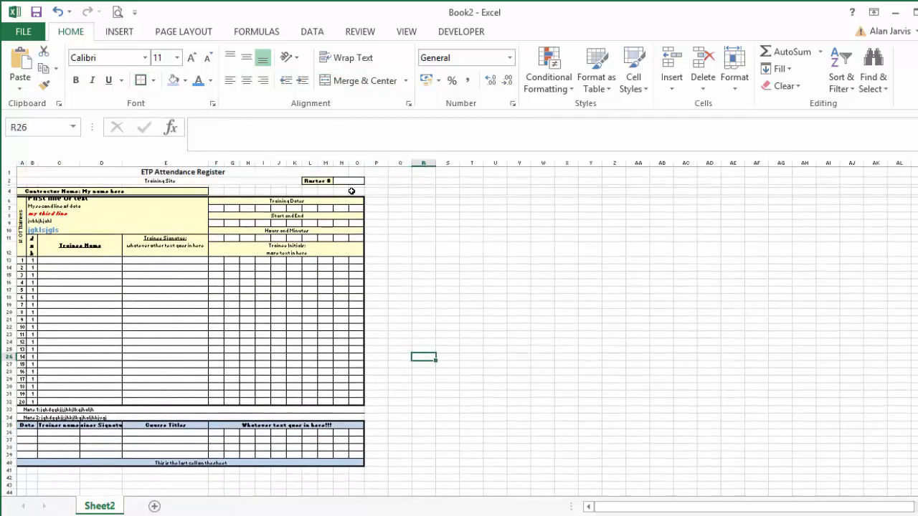
drag(353, 181, 178, 167)
click(140, 81)
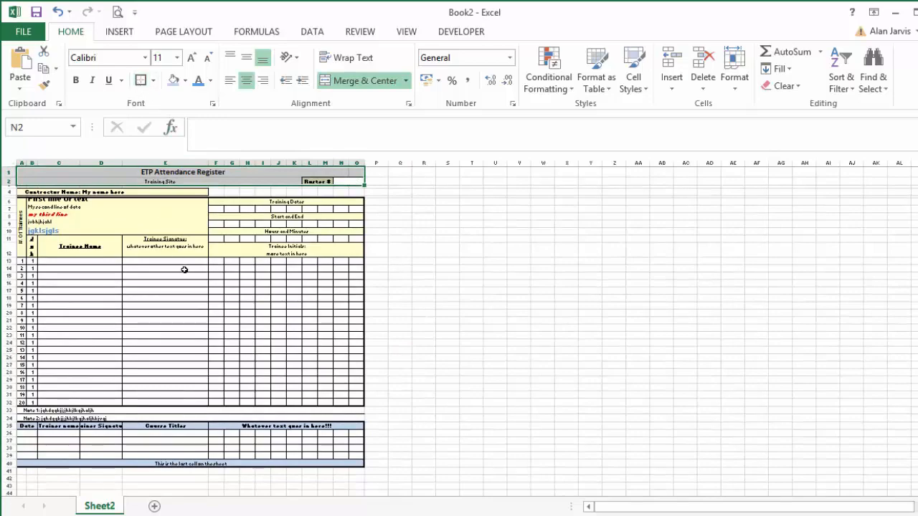
click(181, 267)
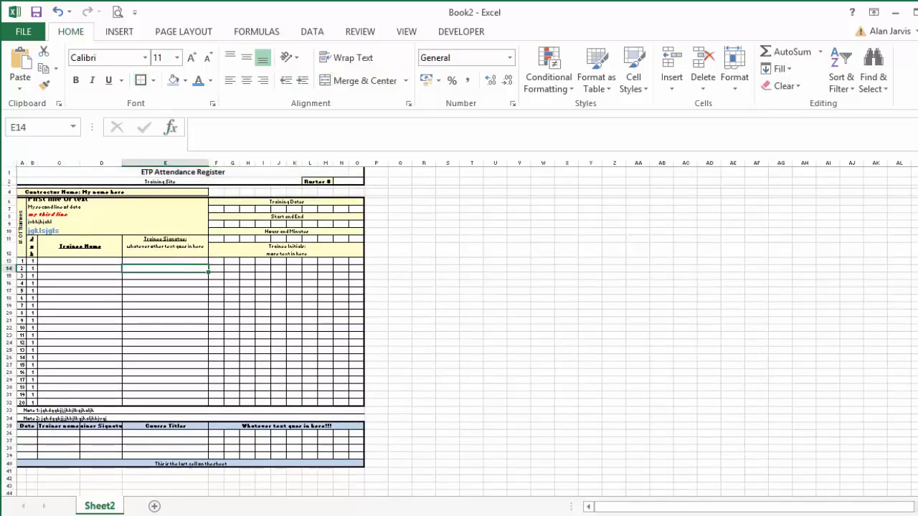
Review the enlarged form from the title rows through the closing row for layout and borders.
scroll(713, 337, up, 5)
scroll(758, 323, up, 2)
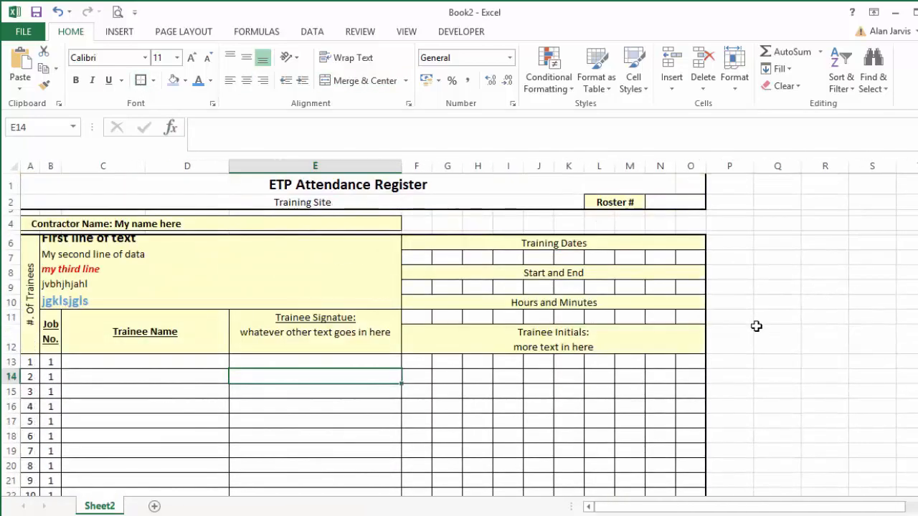
scroll(755, 326, down, 8)
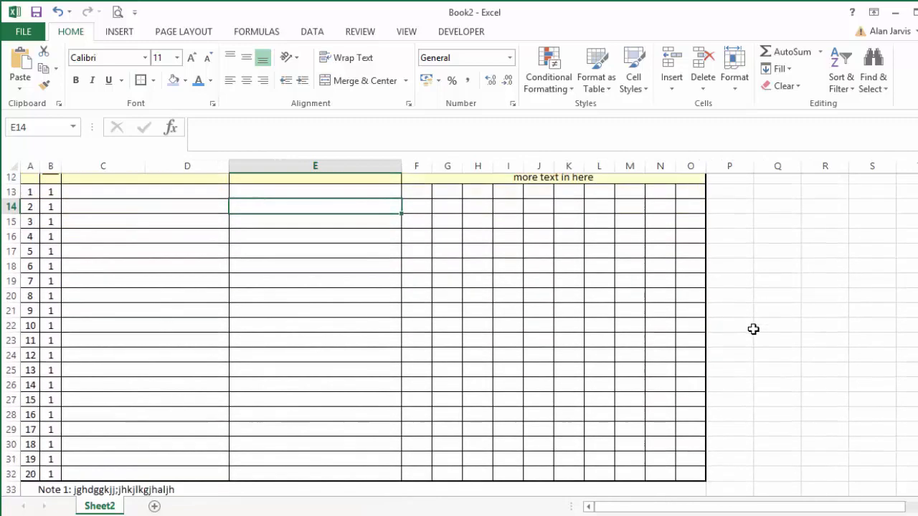
scroll(752, 329, down, 2)
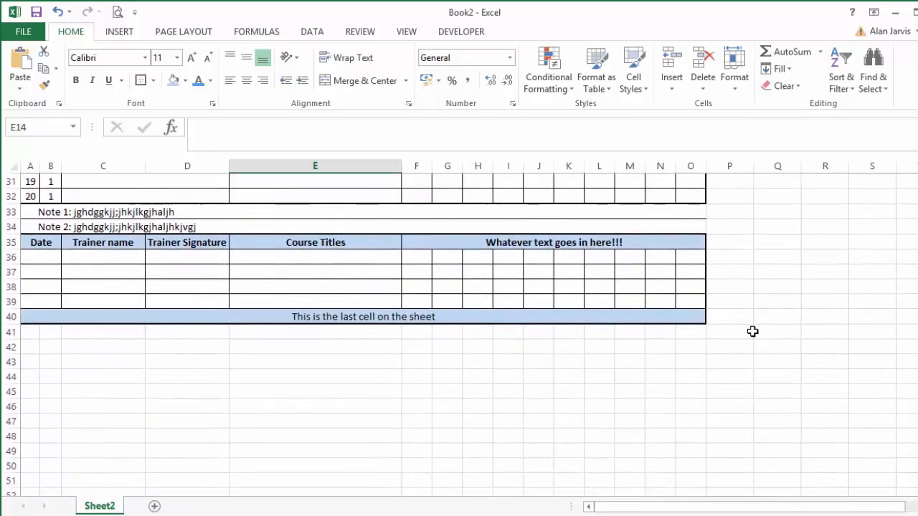
scroll(752, 330, down, 1)
scroll(752, 330, up, 4)
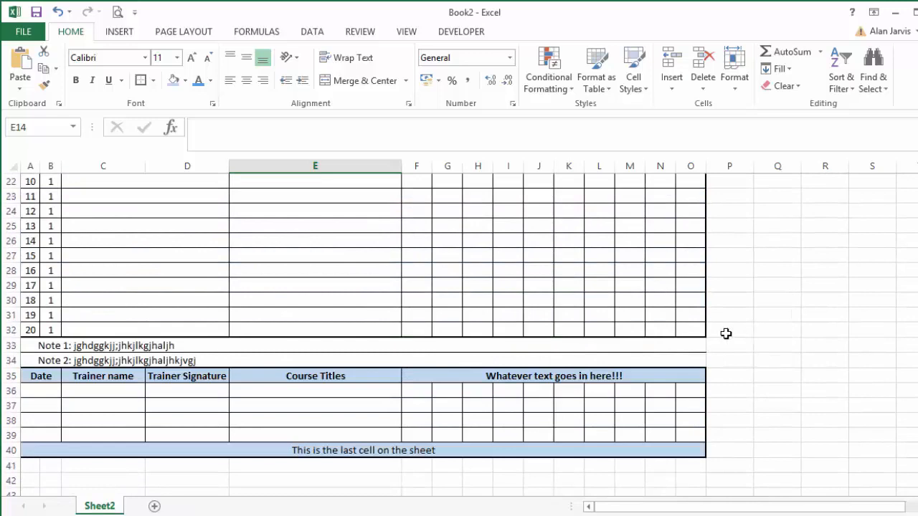
scroll(726, 331, up, 7)
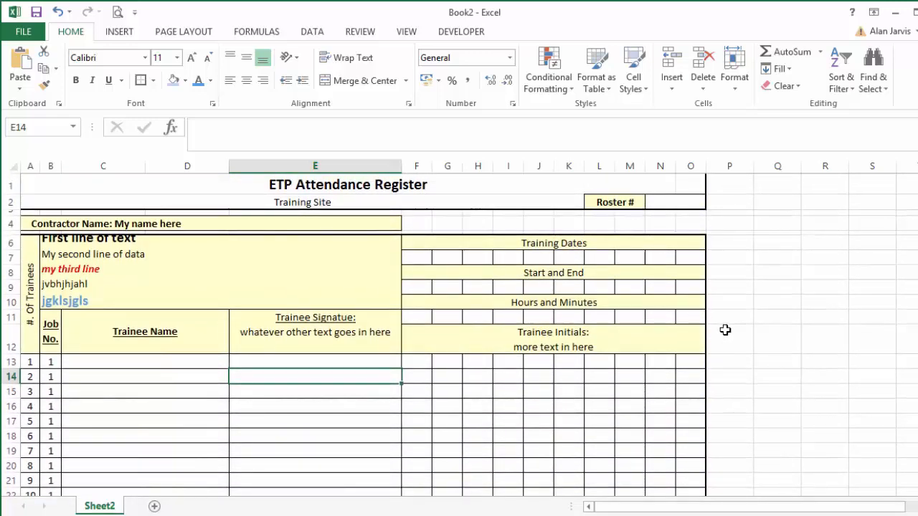